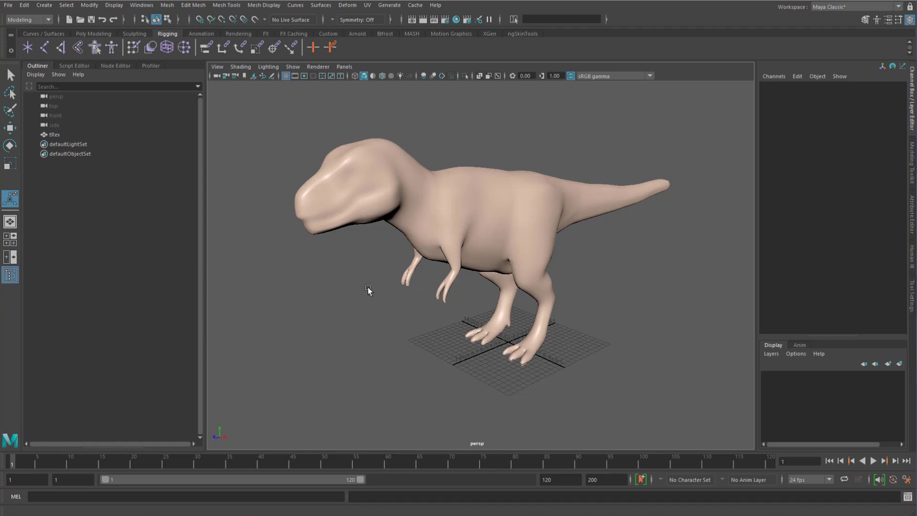
Select the tRex mesh and examine it from several angles, leaving nothing selected at the end.
scroll(458, 229, "up", 2)
left_click(458, 229)
middle_click_drag(371, 195, 389, 230, "alt")
left_click_drag(419, 225, 409, 225, "alt")
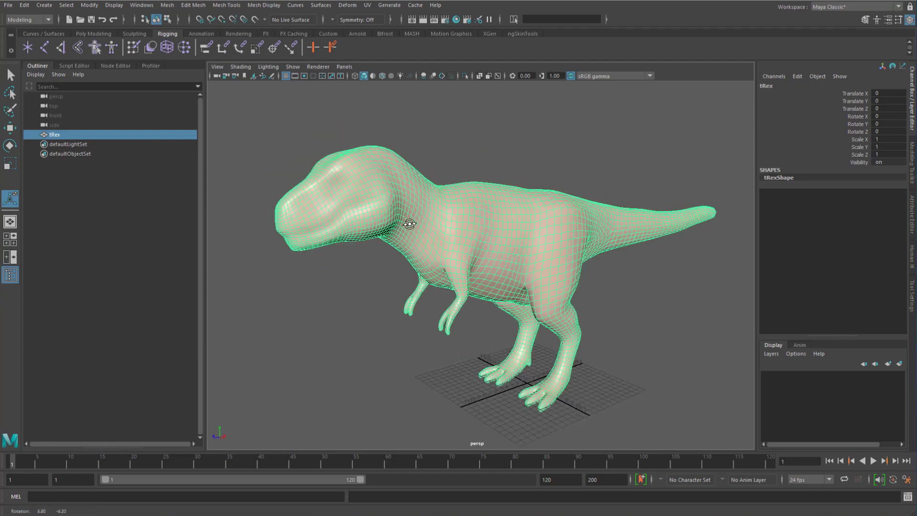
right_click_drag(460, 241, 476, 249, "alt")
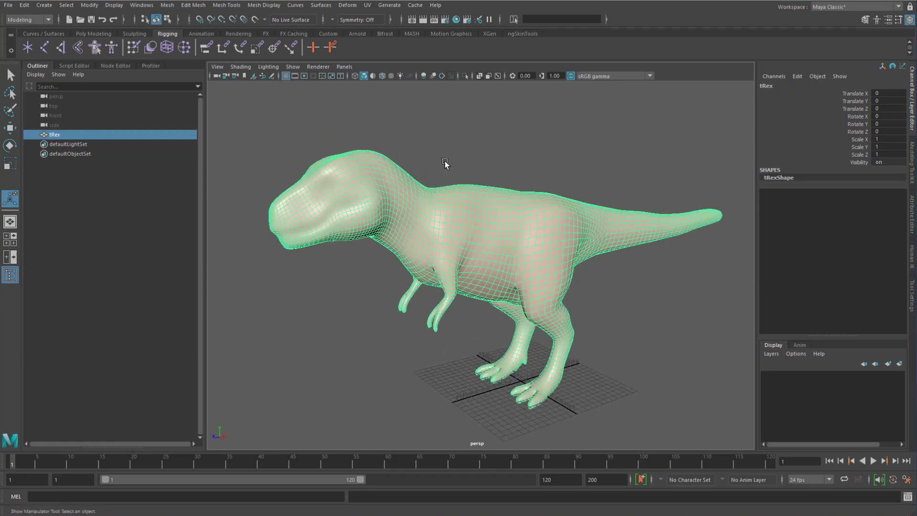
left_click_drag(450, 161, 567, 256, "alt")
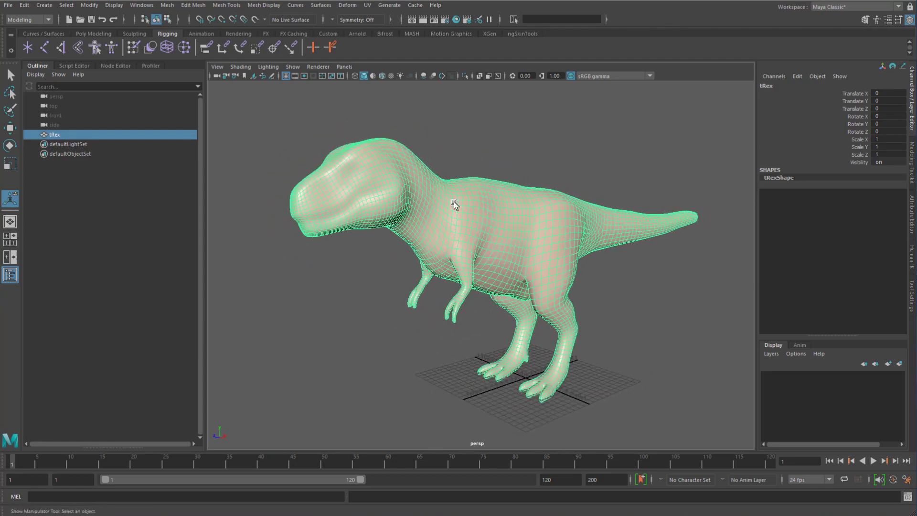
left_click_drag(454, 202, 466, 142, "alt")
left_click(466, 141)
Save the scene as a Maya ASCII file named trex in the default project's scenes folder.
key("q")
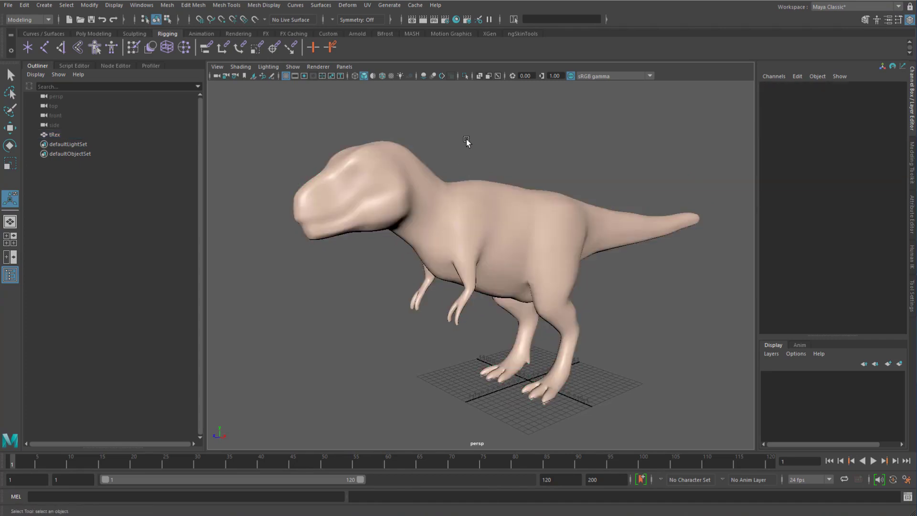
key("ctrl+shift+s")
type("trex")
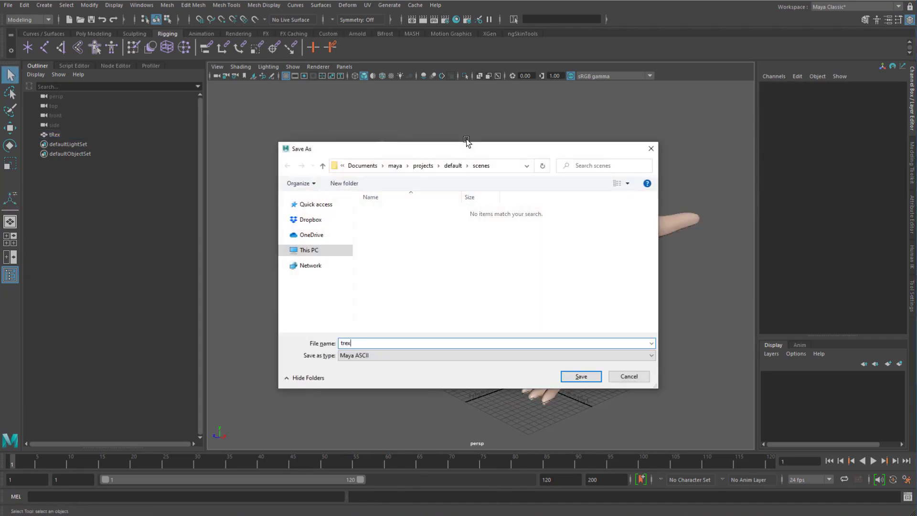
key("Return")
key("t")
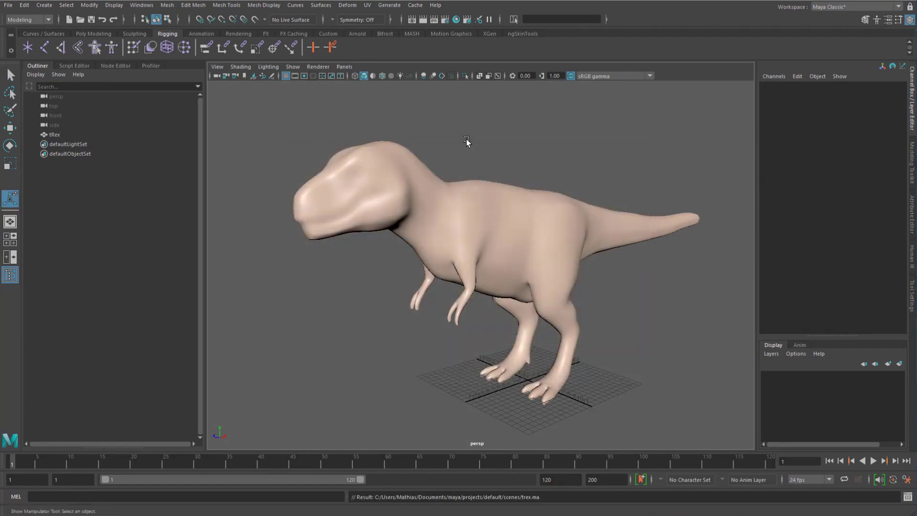
Check the file size of the saved trex scene without saving again.
key("q")
key("ctrl+shift+s")
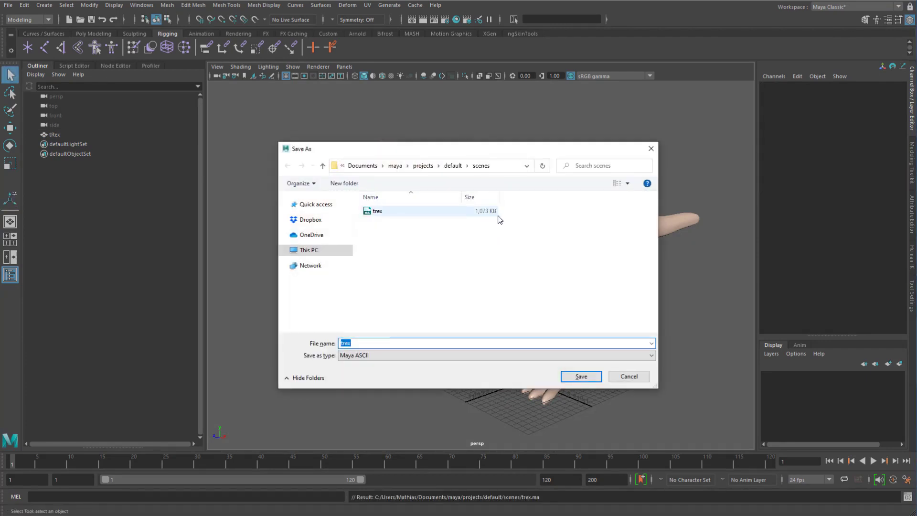
left_click(650, 148)
key("t")
Create a cluster deformer on the tRex mesh.
left_click_drag(495, 202, 528, 193, "alt")
right_click_drag(527, 194, 492, 189, "alt")
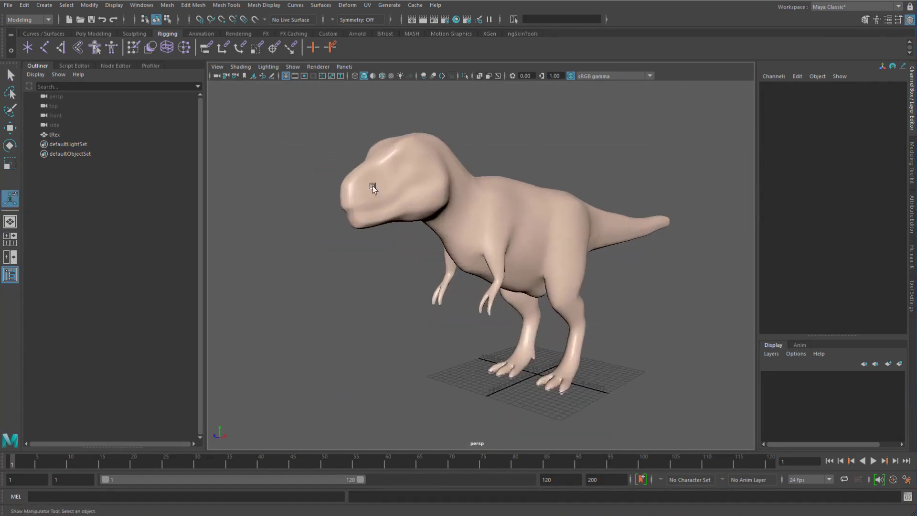
left_click(84, 135)
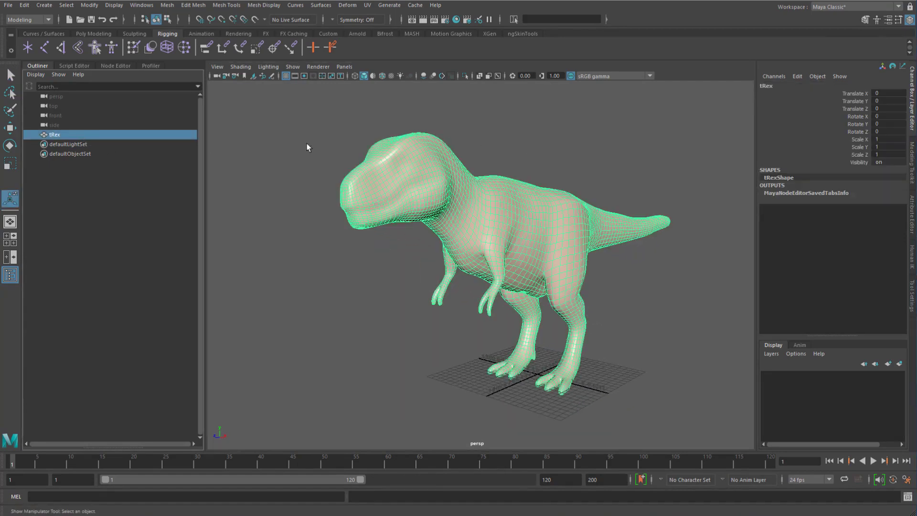
left_click(354, 7)
left_click(377, 39)
scroll(480, 137, "up", 2)
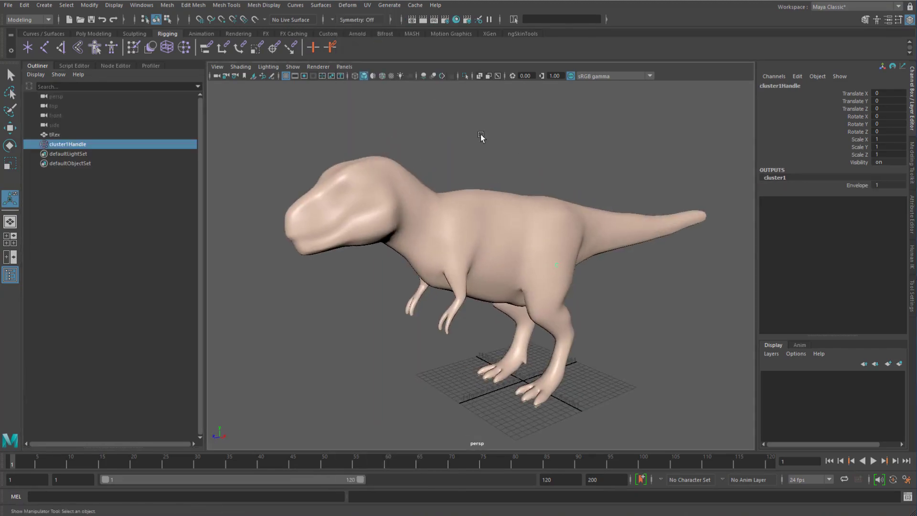
Try moving the cluster handle to test that it carries the whole tRex mesh, restoring its original position.
left_click(446, 156)
left_click(67, 143)
key("w")
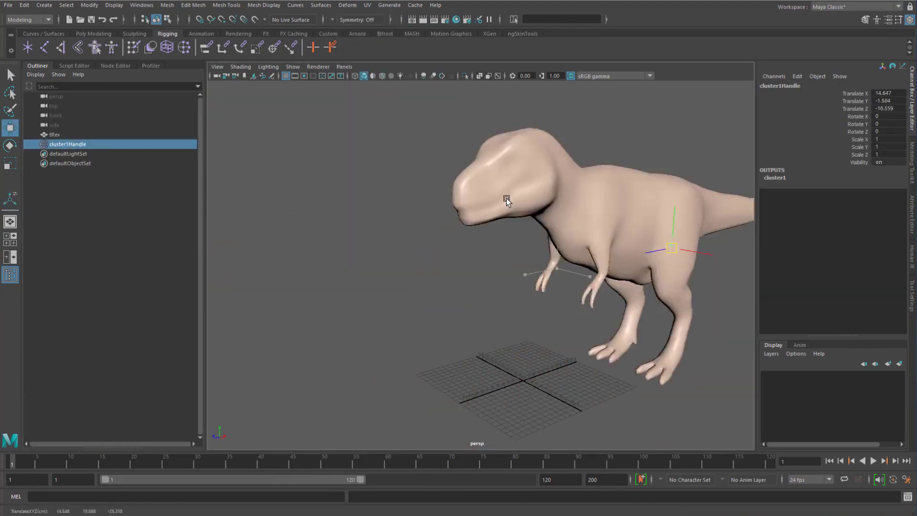
left_click(292, 150)
scroll(411, 180, "down", 3)
Save the scene with the cluster as a Maya ASCII file named trex_cluster.
key("q")
key("ctrl+shift+s")
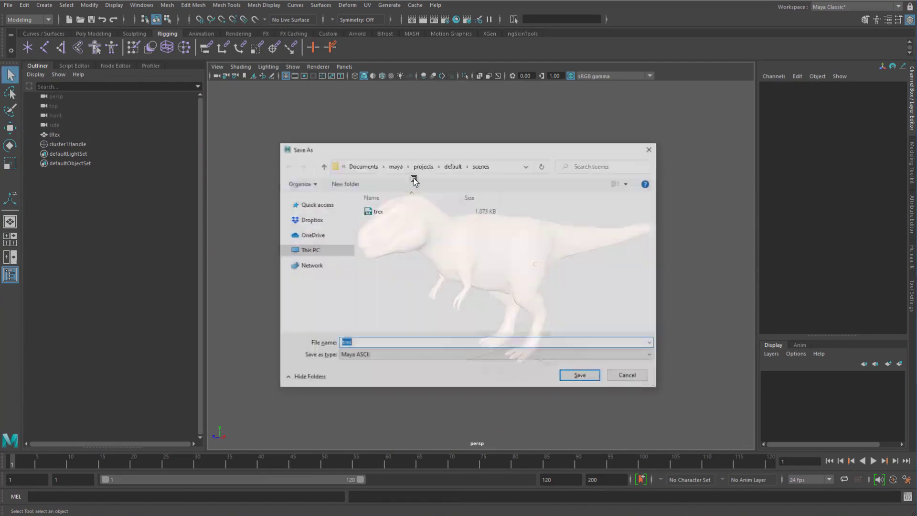
left_click(397, 343)
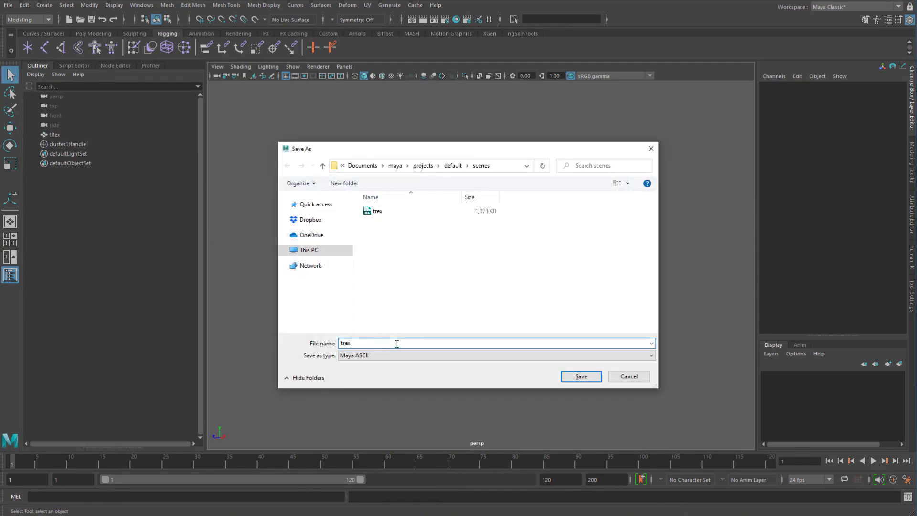
type("_rigged")
key("Return")
Compare the file sizes of trex and trex_cluster in the scenes folder without saving again.
key("ctrl+shift+s")
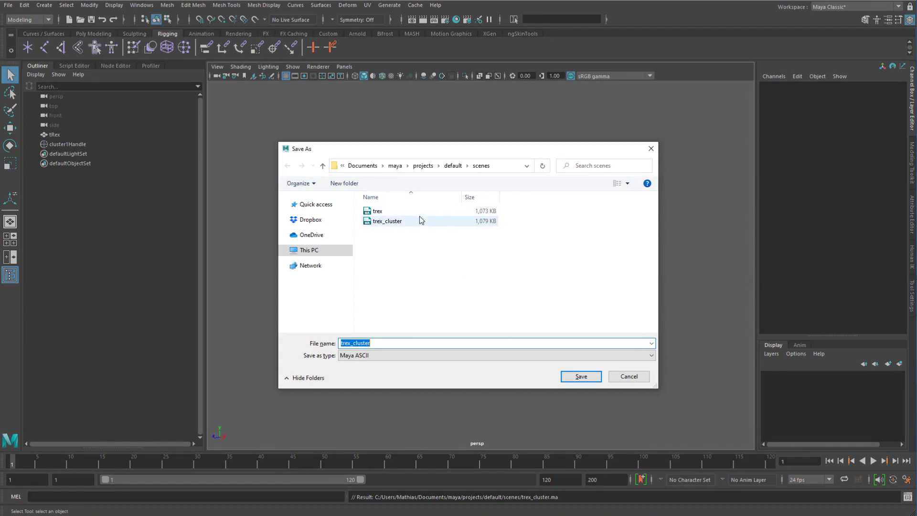
left_click(650, 148)
key("w")
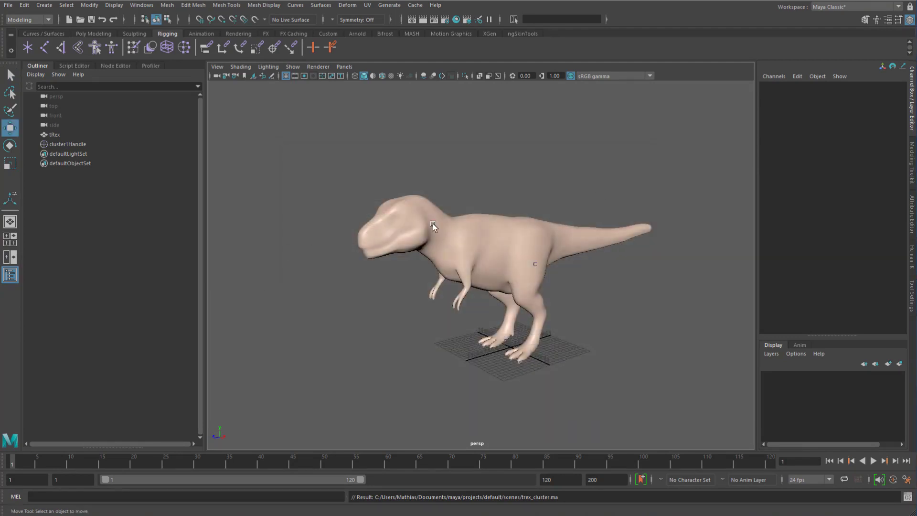
Duplicate the tRex mesh and rename the copy another_tRex.
scroll(472, 187, "up", 3)
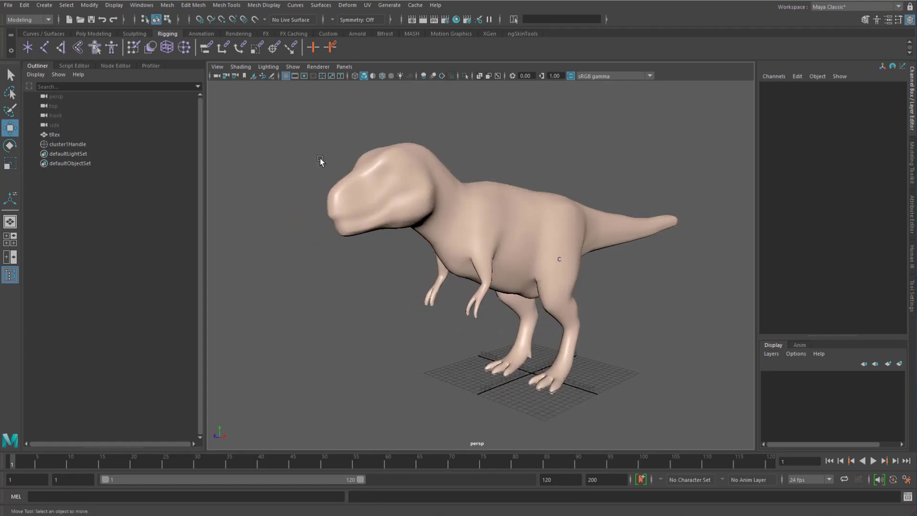
left_click(80, 135)
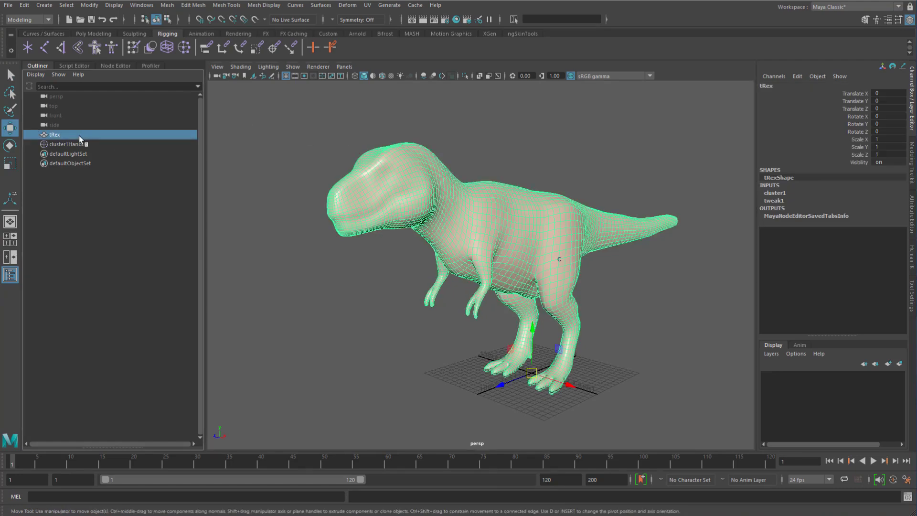
key("ctrl+d")
double_click(75, 154)
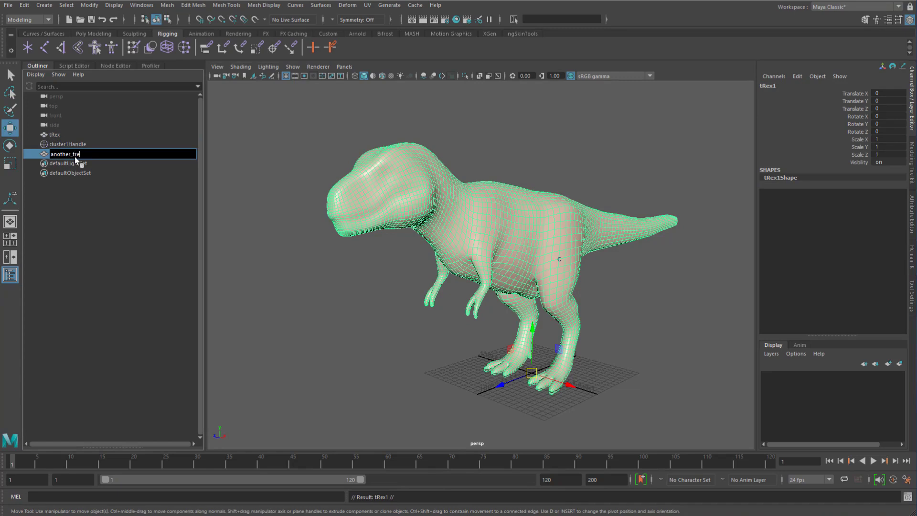
type("another_tRex")
key("Return")
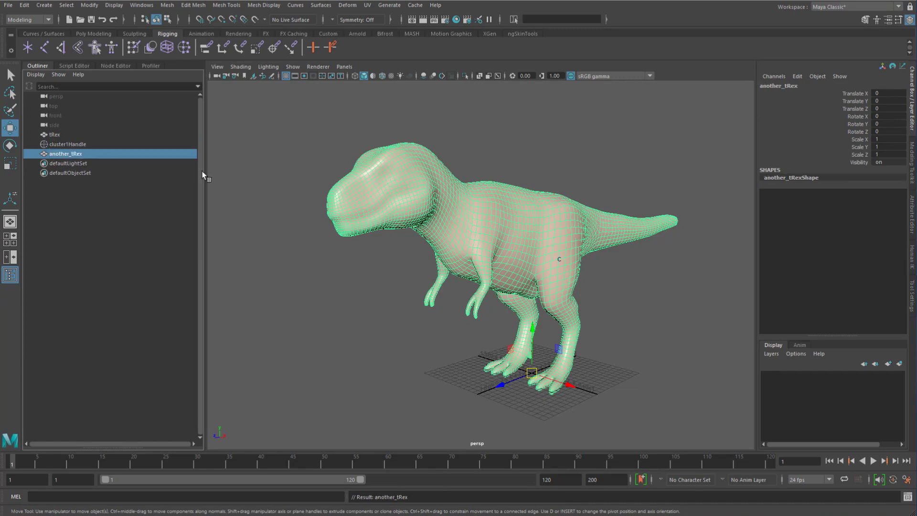
Deselect the duplicate and save the scene as a new file named trex_2.
scroll(337, 210, "down", 2)
left_click(292, 169)
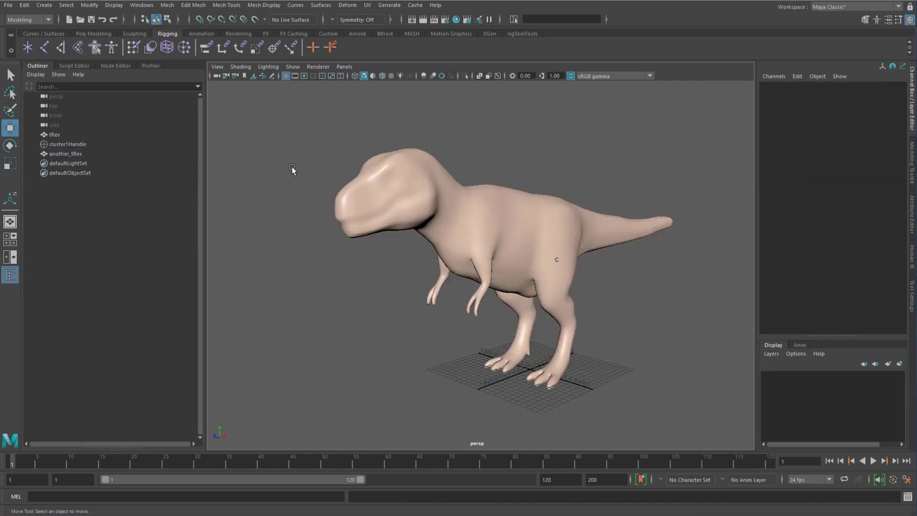
key("q")
key("ctrl+shift+s")
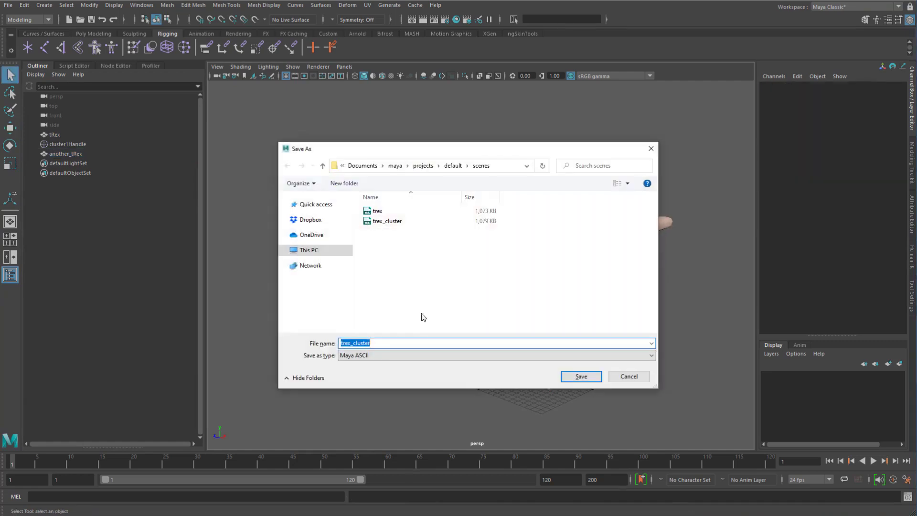
left_click(370, 342)
left_click(352, 345)
key("shift+End")
type("_+")
key("BackSpace")
type("2")
key("Return")
key("w")
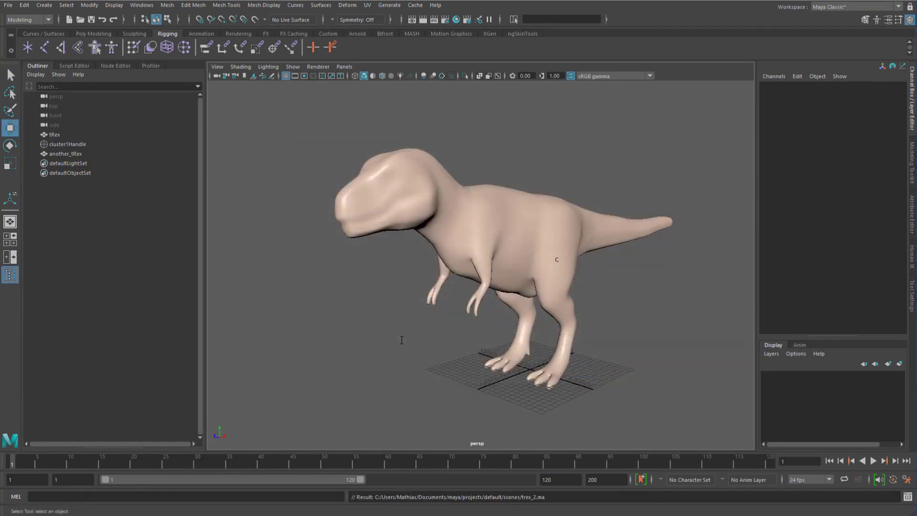
Compare the file sizes of trex and trex_2 in the scenes folder, leaving without saving.
key("q")
key("ctrl+shift+s")
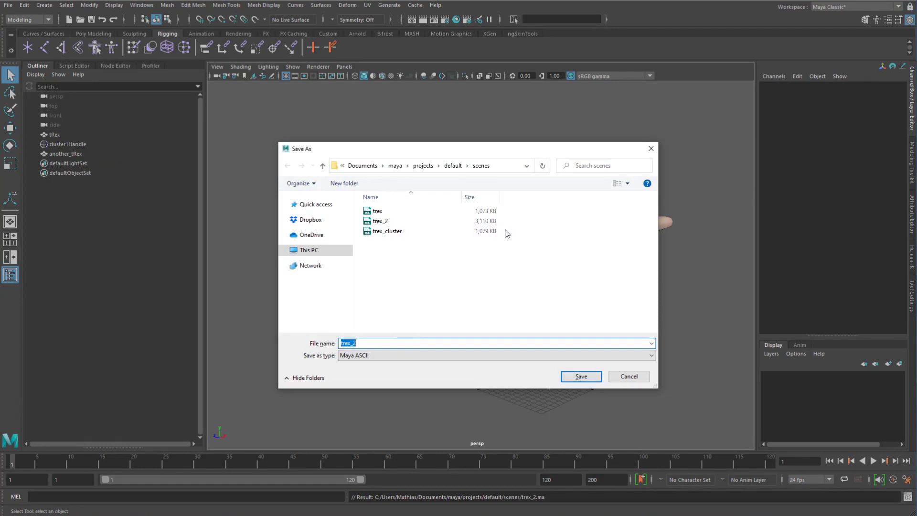
left_click(495, 212)
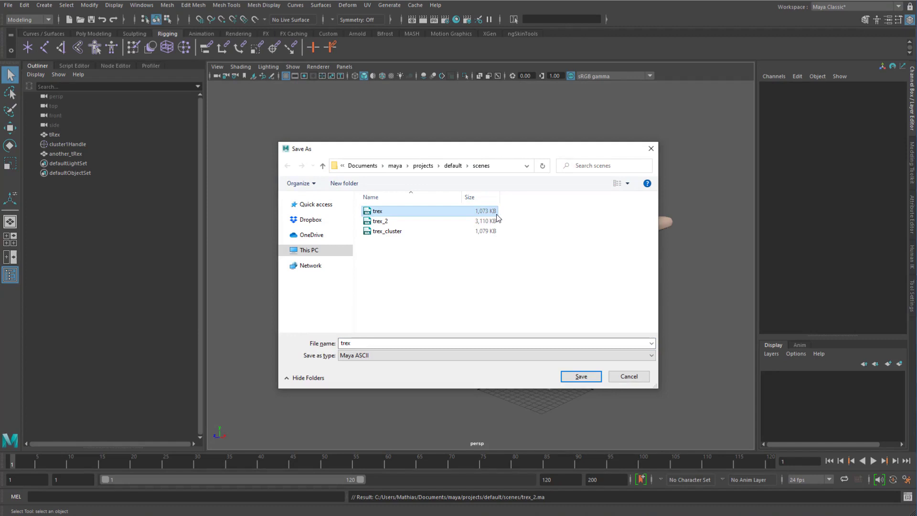
left_click(492, 228)
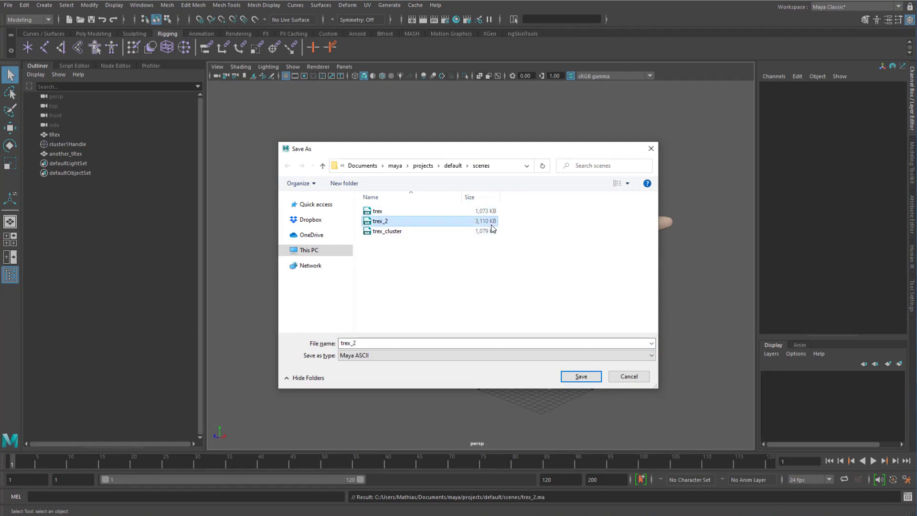
left_click(629, 376)
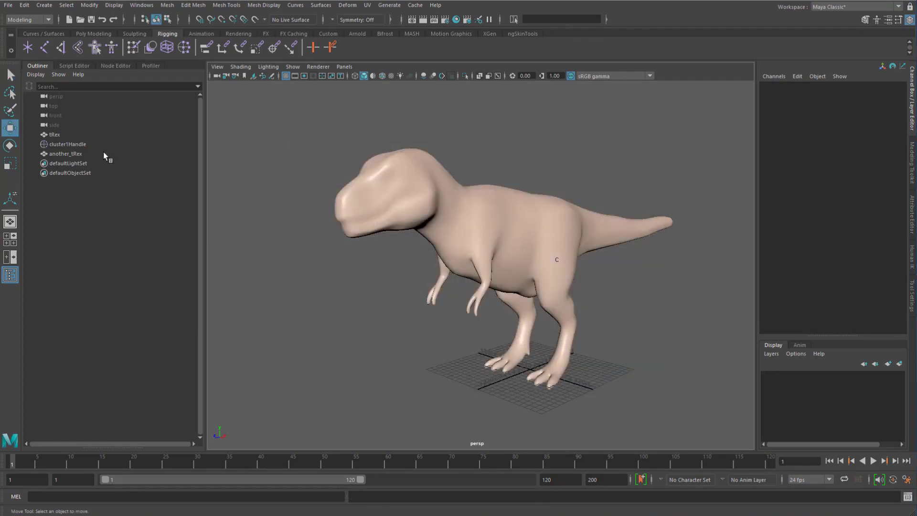
Graph the another_tRex duplicate with its shape nodes in the Node Editor.
left_click(75, 153)
key("w")
left_click(113, 65)
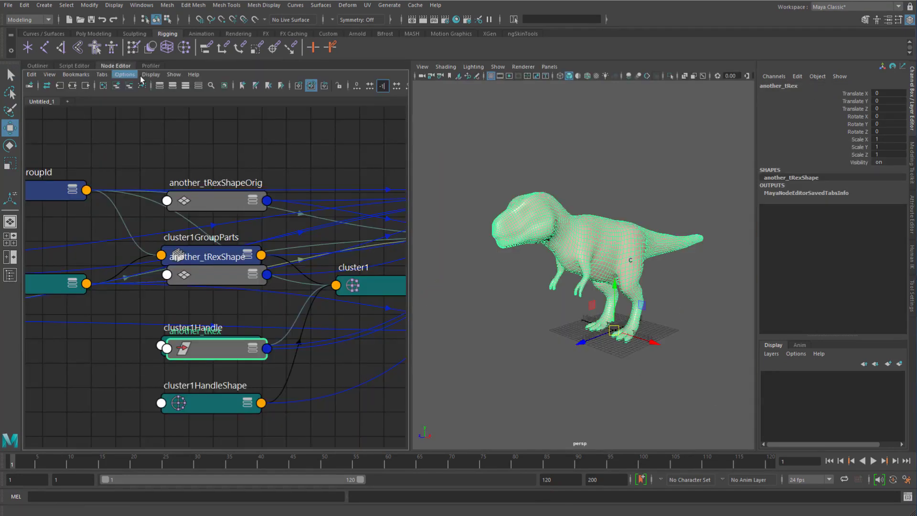
left_click(116, 85)
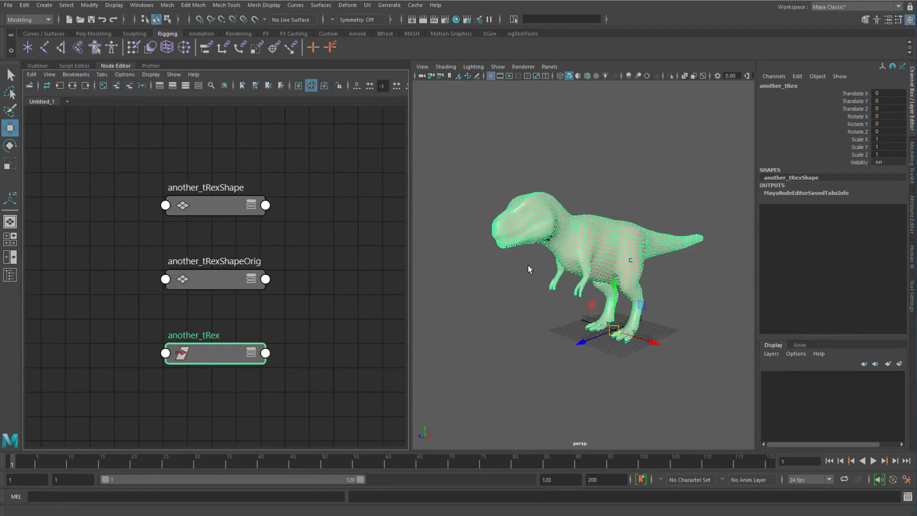
Delete the leftover another_tRexShapeOrig node from the duplicate and return to the Outliner.
left_click(210, 283)
mouse_move(211, 283)
left_mouse_down()
mouse_move(228, 266)
mouse_move(224, 273)
left_mouse_up()
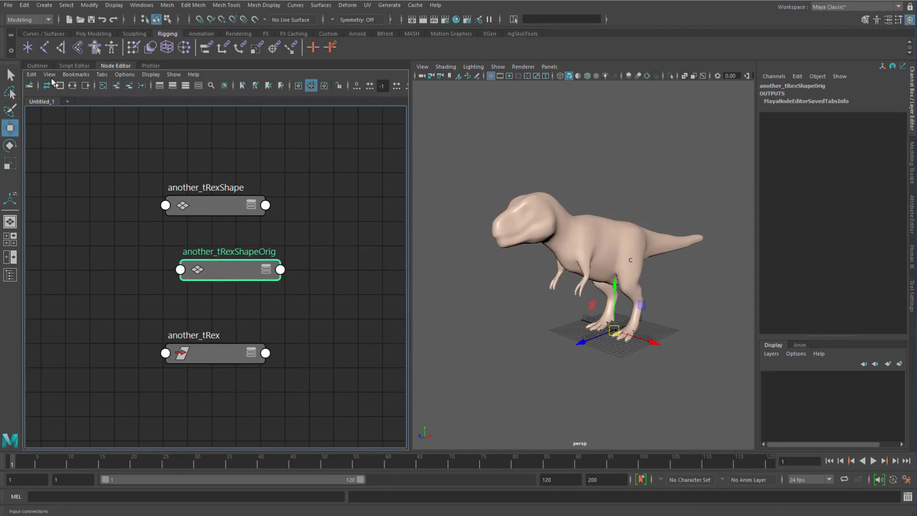
left_click(44, 65)
left_click(117, 65)
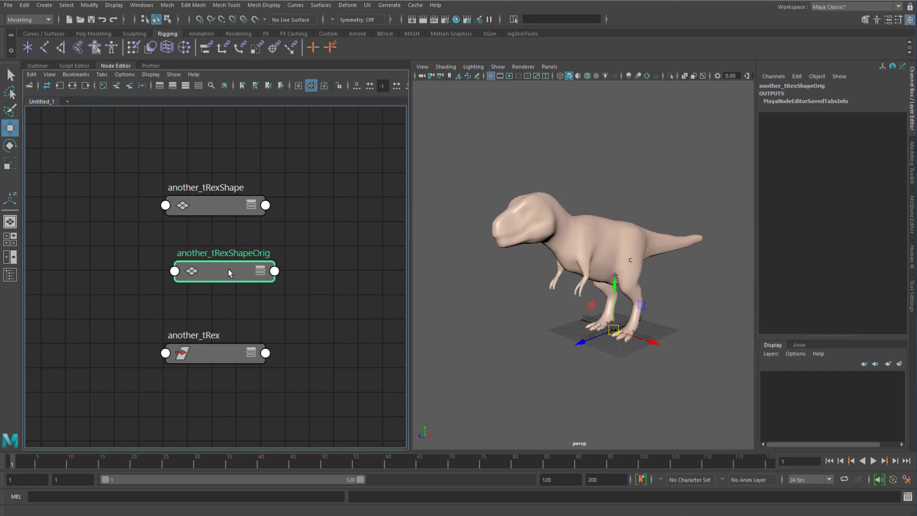
key("Delete")
left_click(44, 65)
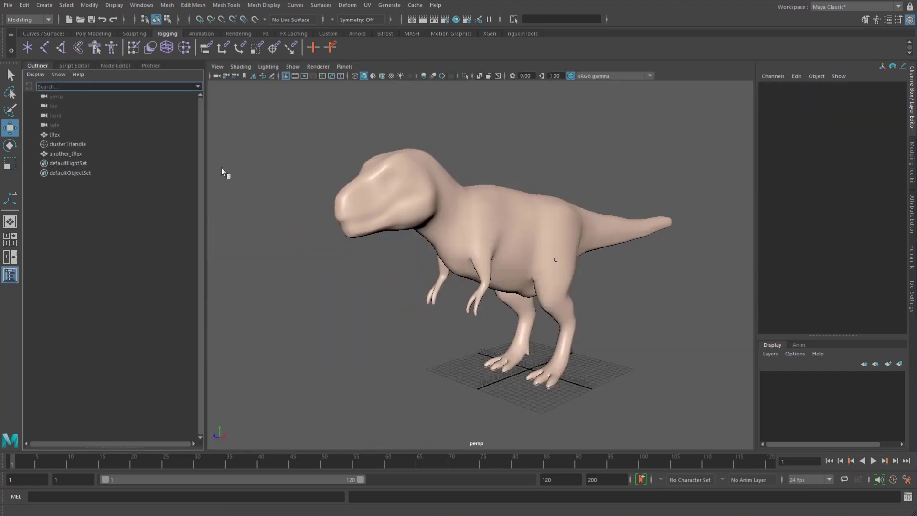
Save the cleaned scene as a new file named trex_2_clean.
key("ctrl+shift+s")
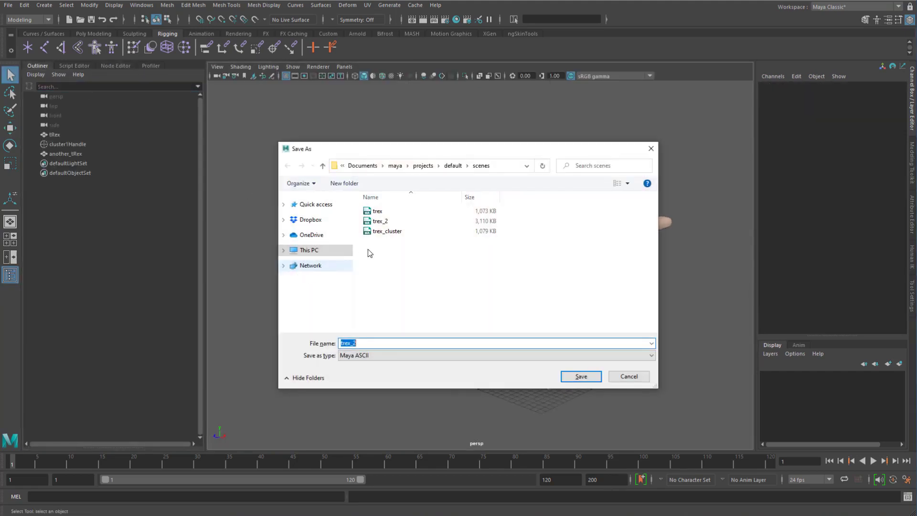
left_click(400, 223)
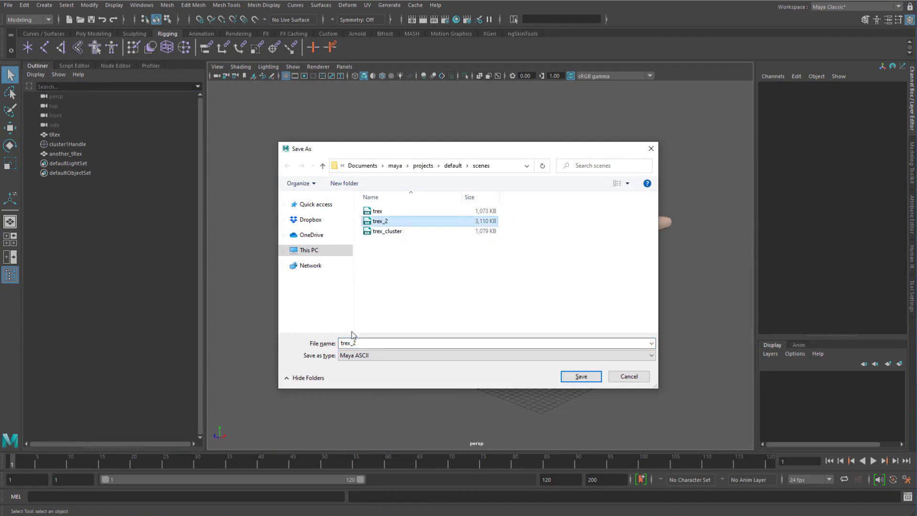
left_click(384, 342)
left_click(385, 343)
type("_clean")
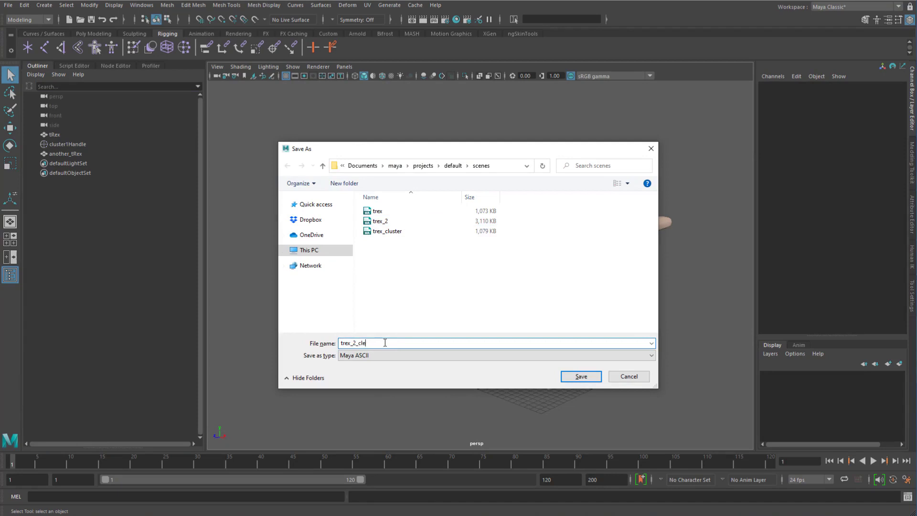
key("Return")
key("w")
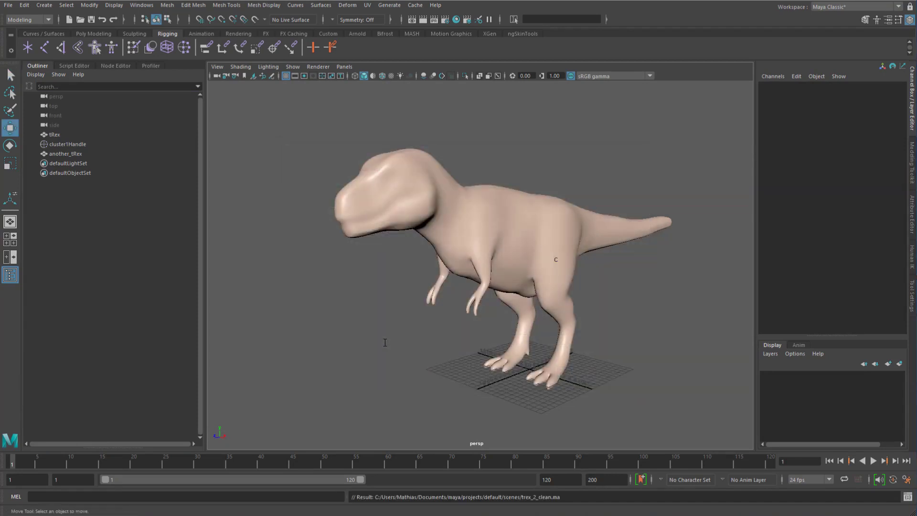
Compare the file size of trex_2_clean with trex, trex_2 and trex_cluster in the scenes folder, leaving without saving.
key("q")
key("ctrl+shift+s")
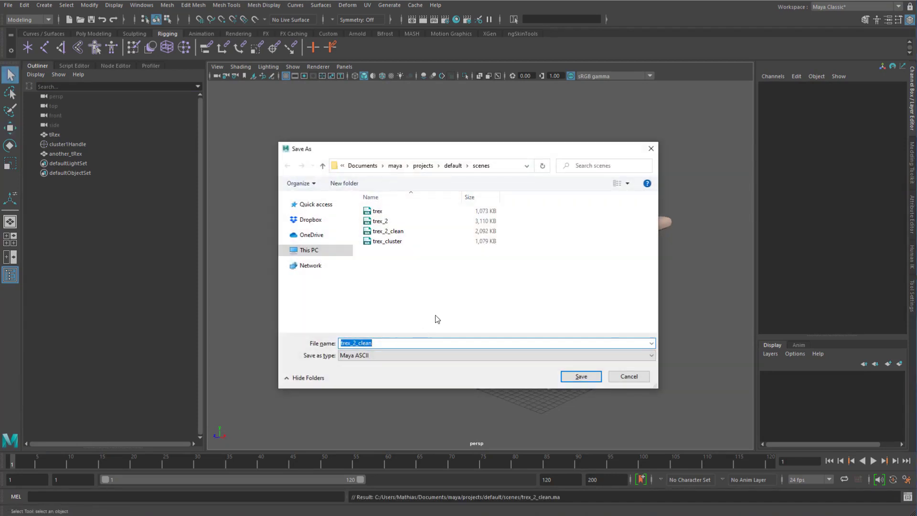
left_click(476, 230)
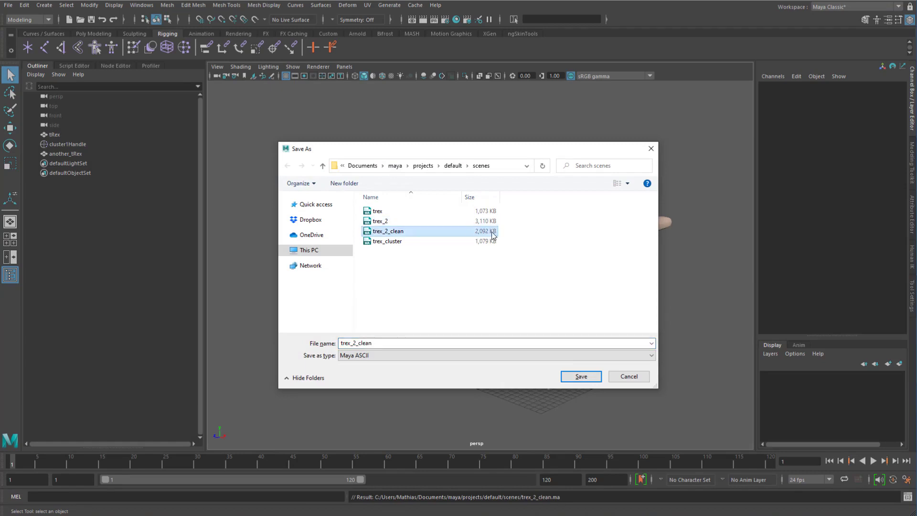
key("Up")
key("Up")
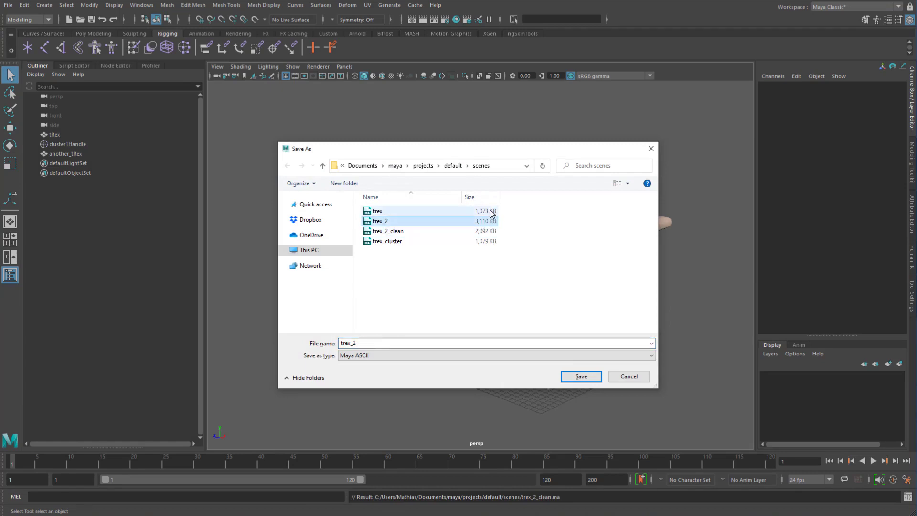
left_click(492, 231)
left_click(494, 211)
left_click(493, 231)
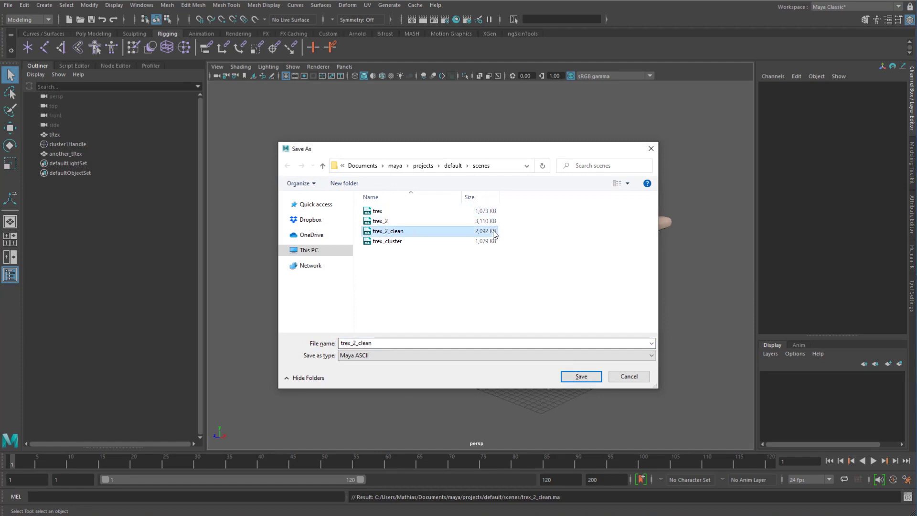
left_click(494, 213)
left_click(495, 241)
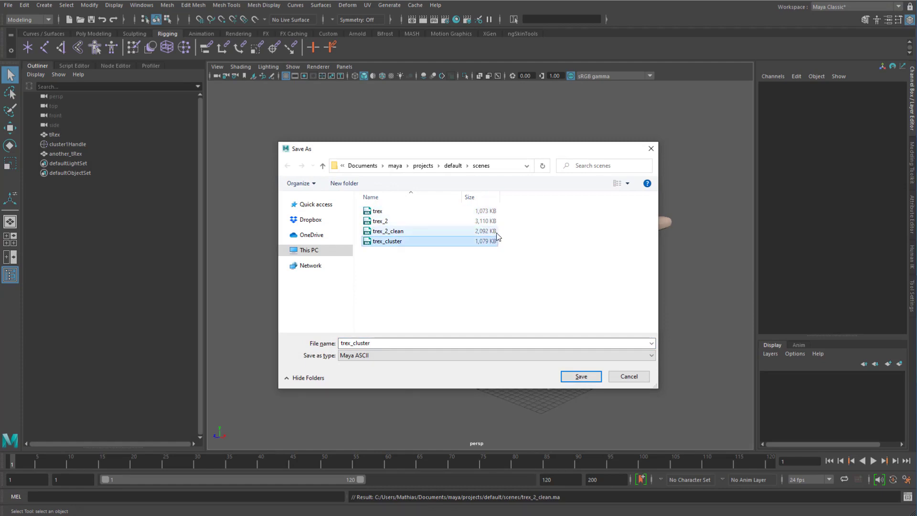
left_click(493, 231)
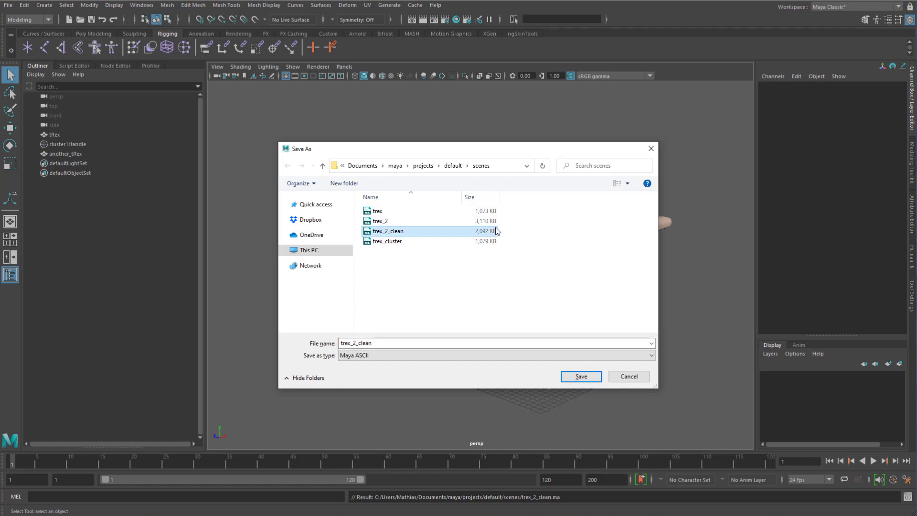
left_click(627, 377)
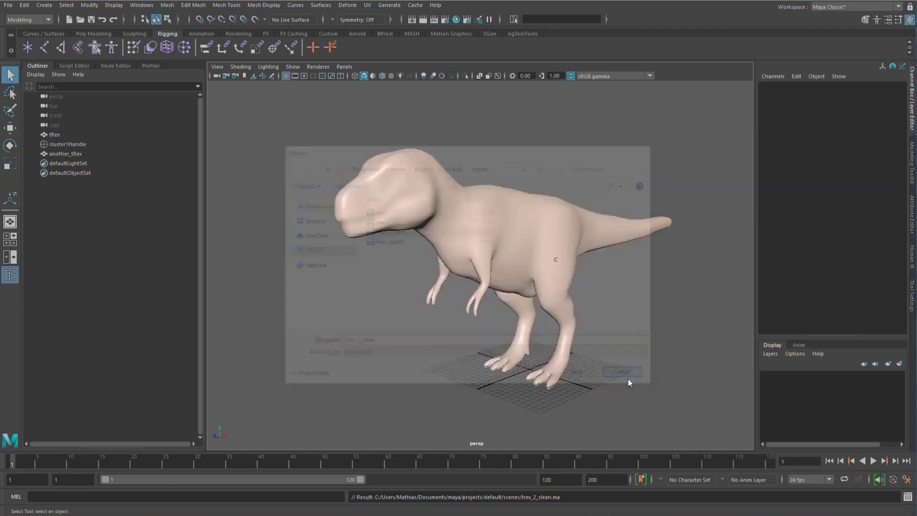
Move the another_tRex duplicate about 21.6 units along positive X so it stands beside the original tRex.
key("w")
left_click(340, 317)
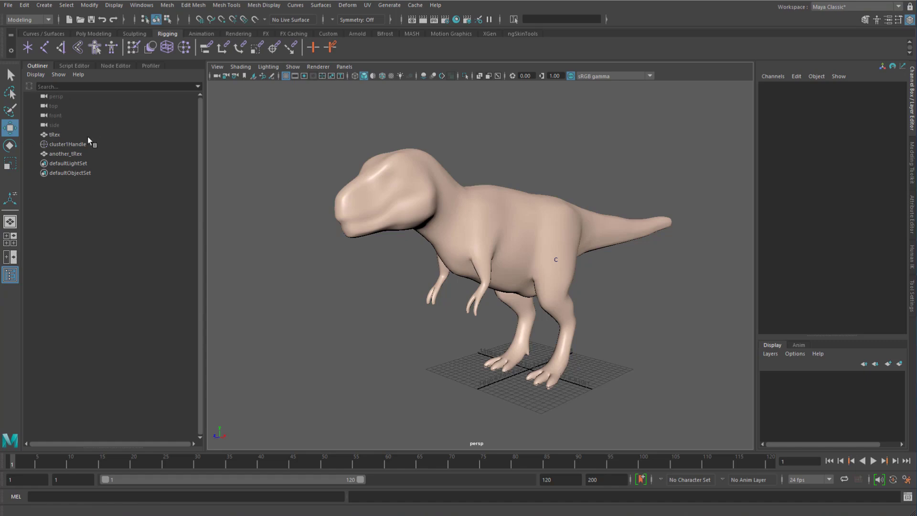
left_click(71, 153)
left_click_drag(468, 275, 515, 270, "alt")
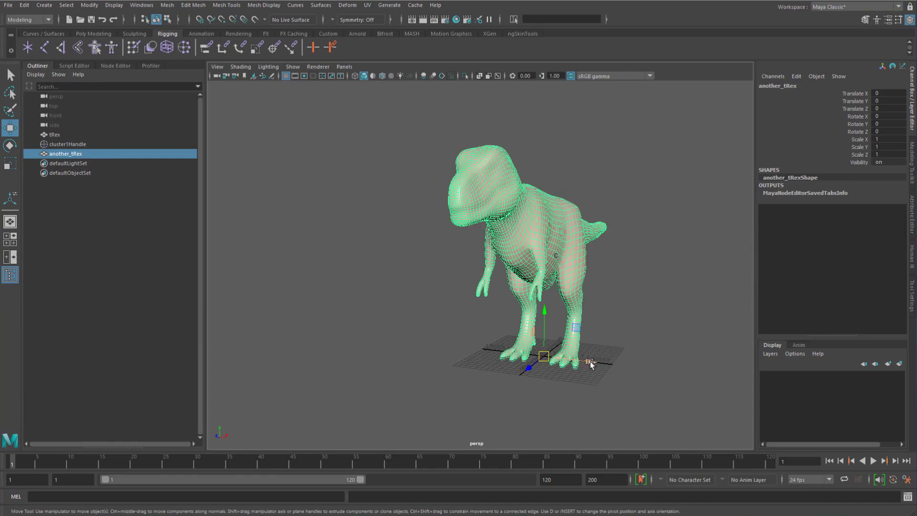
left_click_drag(594, 363, 711, 373)
middle_click_drag(649, 287, 584, 284, "alt")
right_click_drag(607, 280, 592, 301, "alt")
left_click_drag(592, 301, 490, 279, "alt")
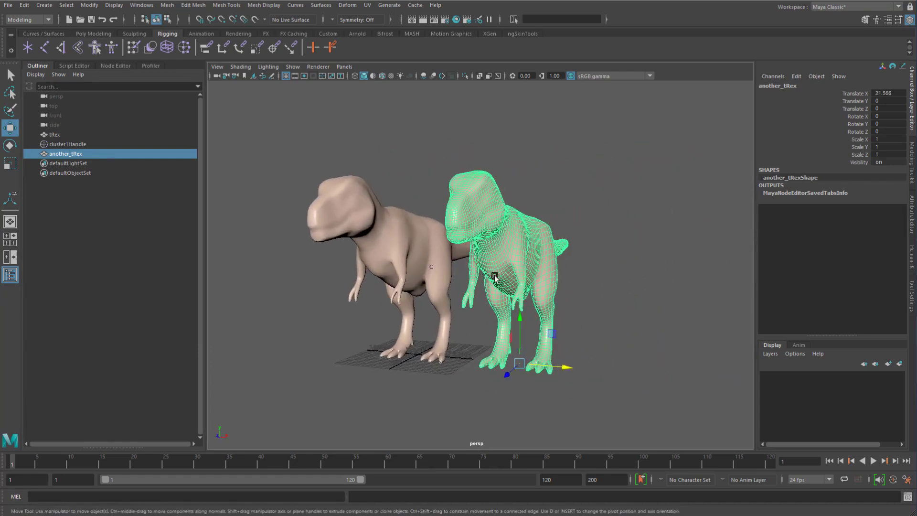
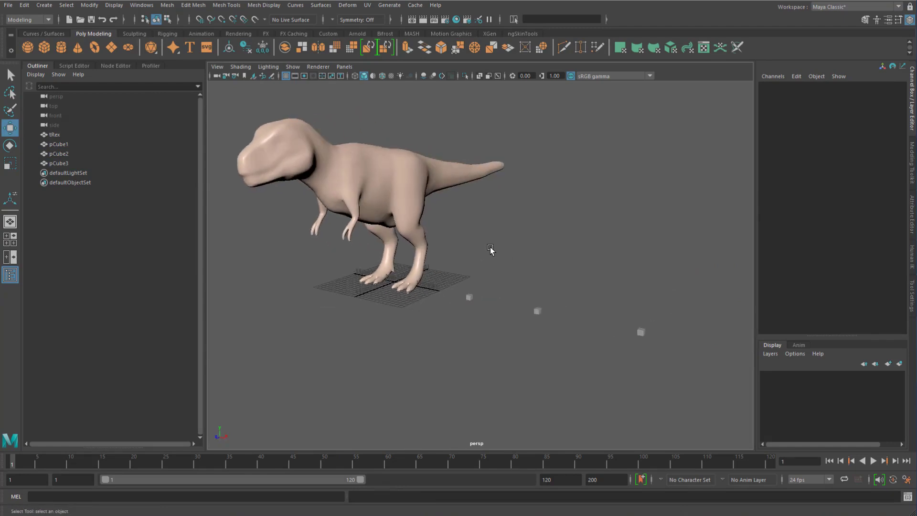
Save the scene with the tRex and three cubes as a new file named trex_cubes.
key("ctrl+shift+s")
type("tre")
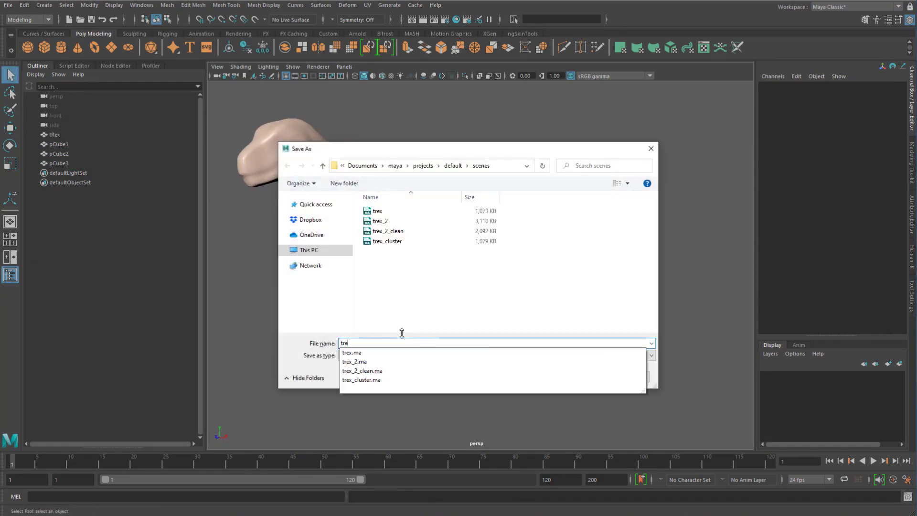
type("x_")
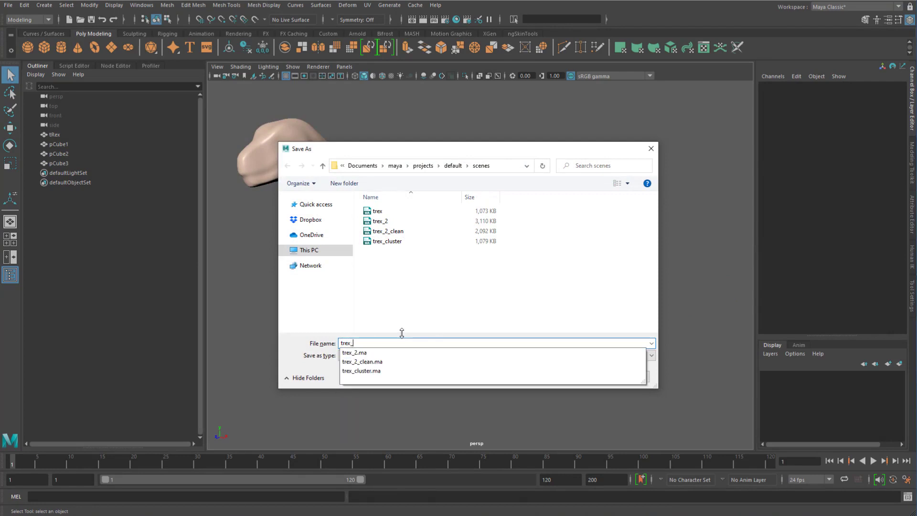
type("cubes")
key("Return")
key("w")
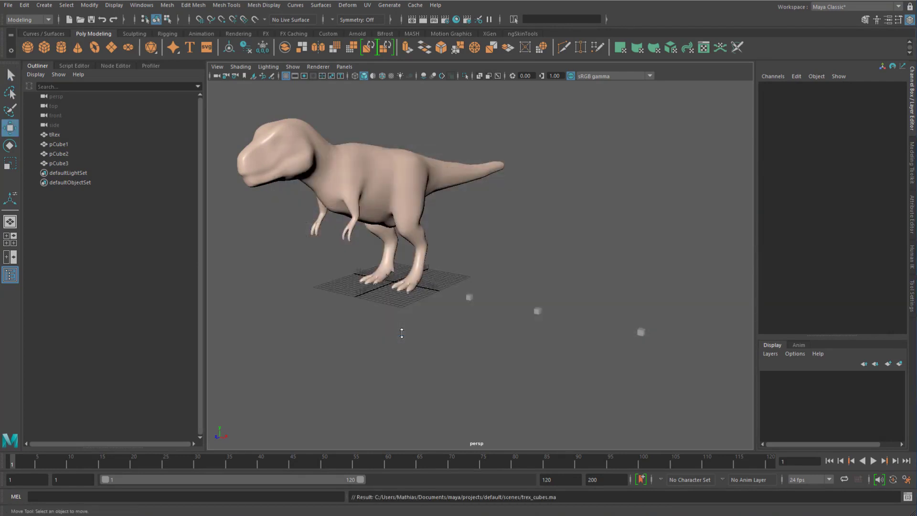
Compare the file size of trex_cubes with trex in the scenes folder, leaving without saving.
key("q")
key("ctrl+shift+s")
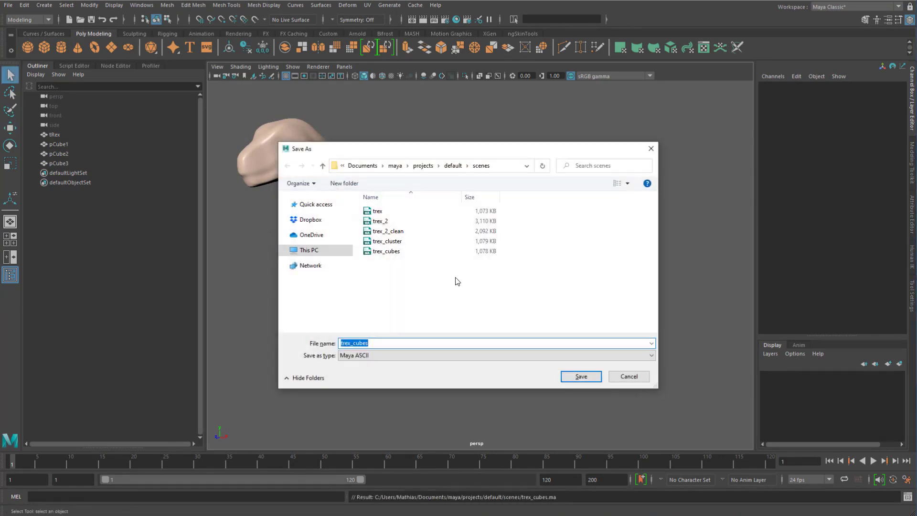
left_click(493, 214)
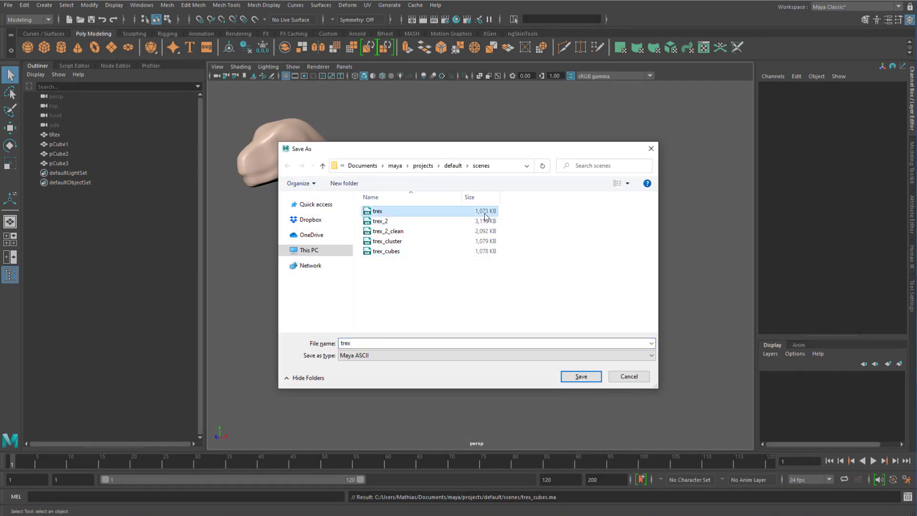
left_click(434, 212)
left_click(487, 253)
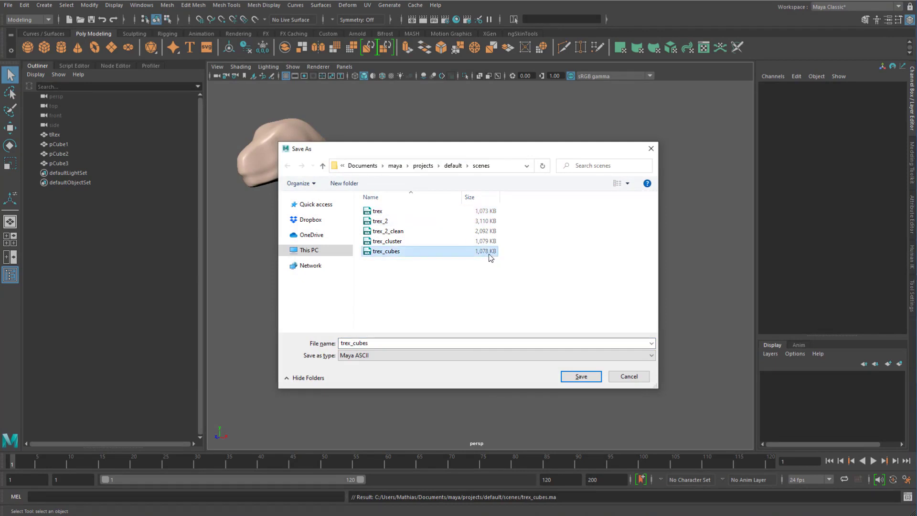
left_click(650, 148)
key("w")
Graph tRex, pCube1, pCube2 and pCube3 in the Node Editor and remove their transform nodes, keeping only the shape nodes.
left_click_drag(434, 285, 408, 205, "alt")
left_click(388, 181)
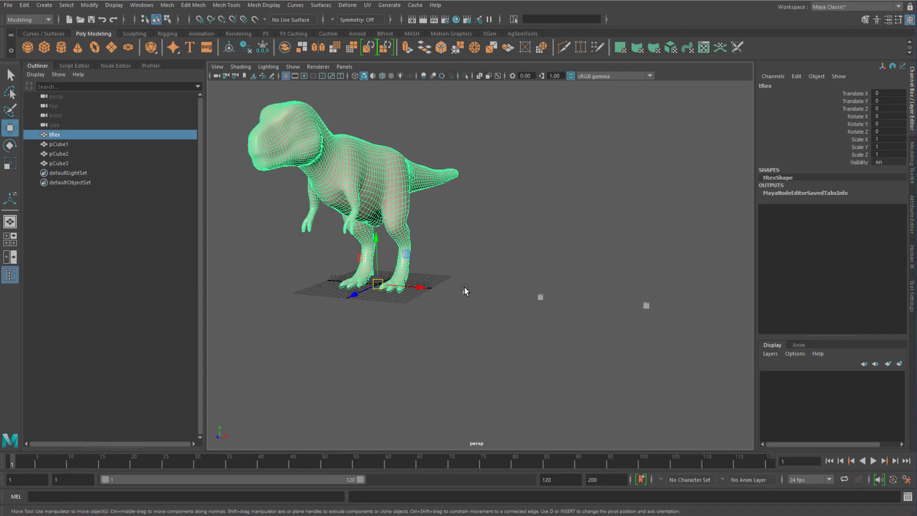
left_click(655, 290)
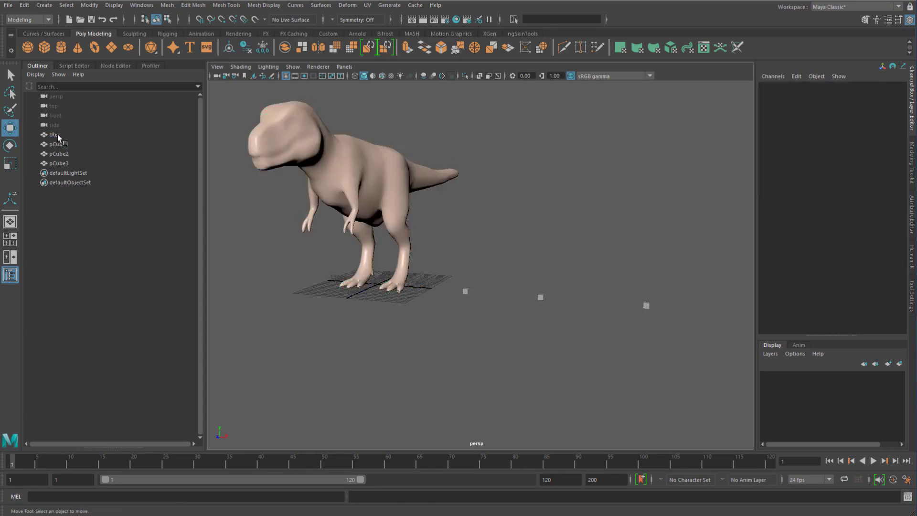
left_click_drag(57, 133, 72, 163)
left_click(111, 66)
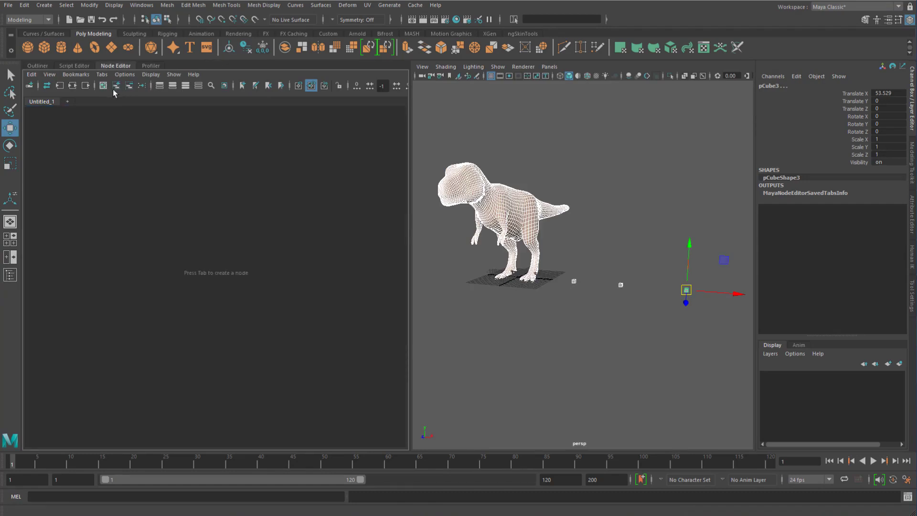
left_click(116, 85)
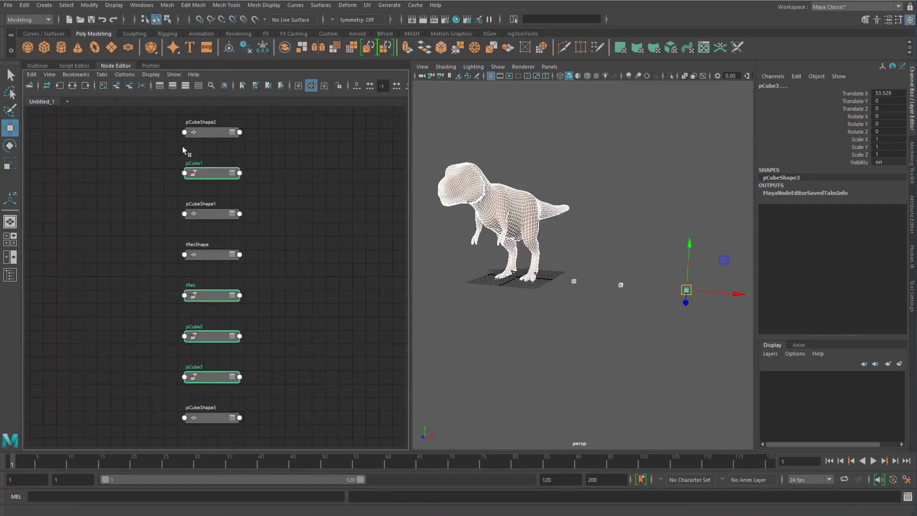
left_click(129, 85)
left_click(142, 85)
Arrange the graphed nodes in a row, with tRexShape first, followed by pCubeShape2, pCubeShape1 and pCubeShape3.
middle_click_drag(245, 323, 261, 322, "alt")
left_click_drag(229, 316, 157, 309)
scroll(357, 244, "down", 3)
middle_click_drag(156, 309, 222, 257, "alt")
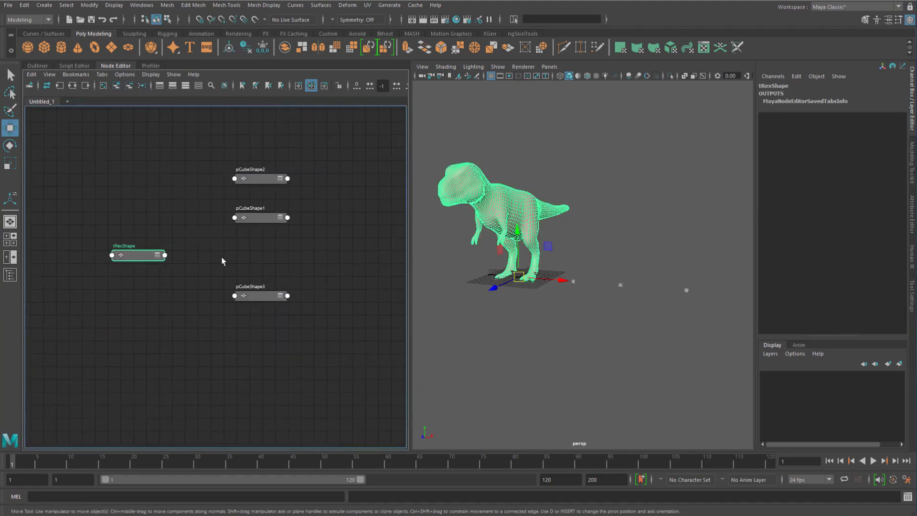
left_click_drag(257, 297, 342, 232)
left_click(260, 219, "shift")
left_click_drag(260, 219, 275, 228)
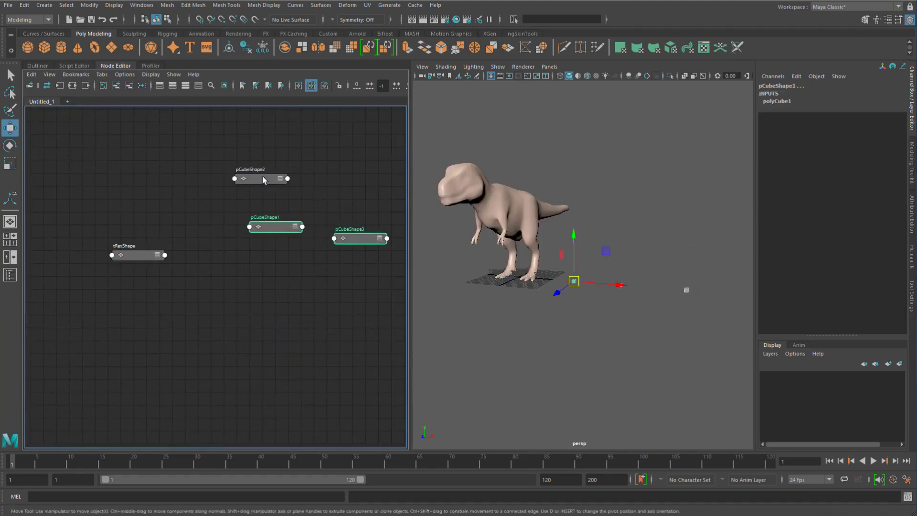
left_click_drag(271, 180, 227, 218)
left_click_drag(133, 255, 104, 233)
scroll(126, 233, "up", 1)
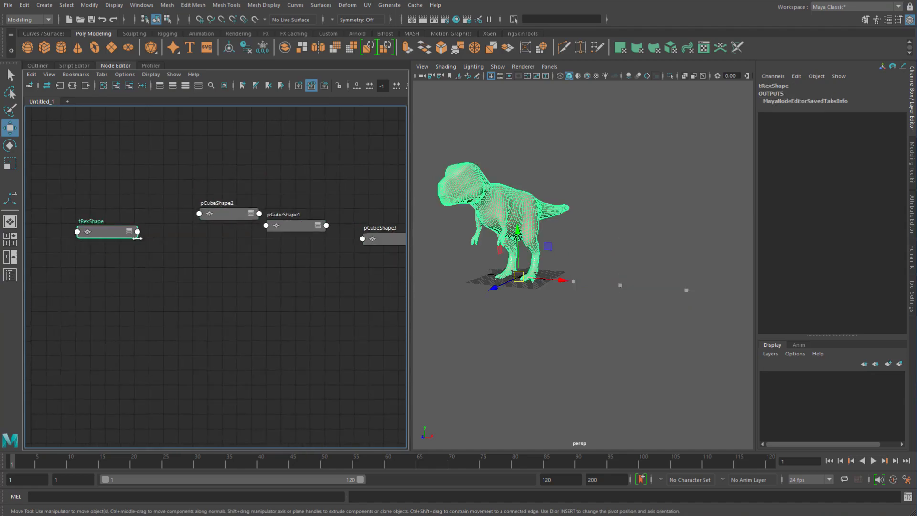
Show the Node Editor full screen and expand all four shape nodes to list their full attributes down to In Mesh.
key("ctrl+space")
key("a")
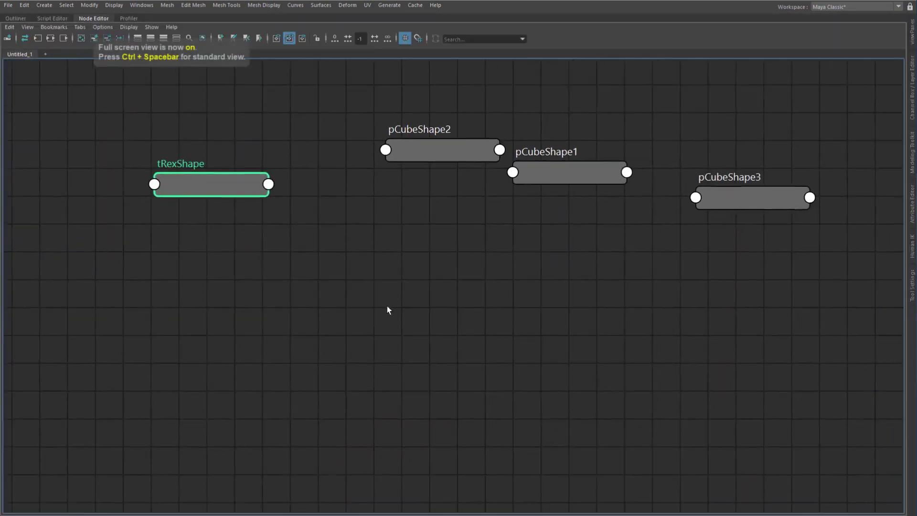
left_click_drag(153, 344, 791, 146)
key("3")
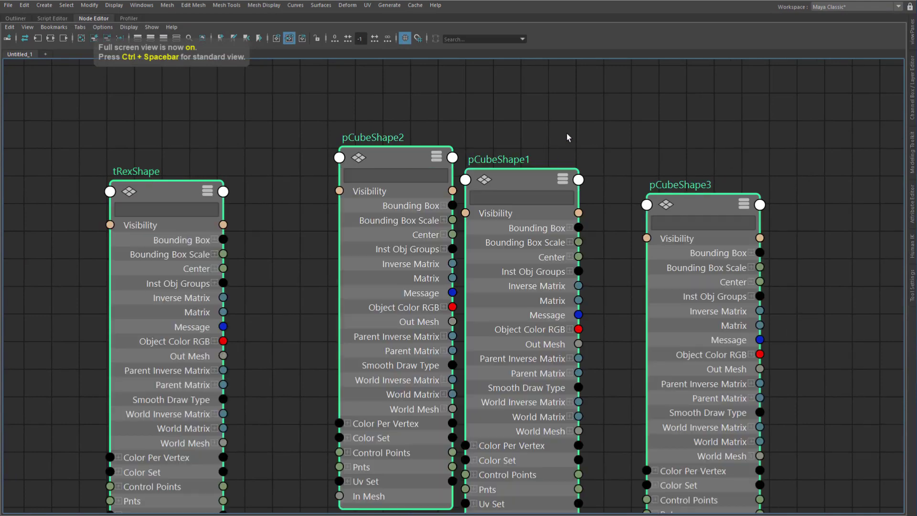
left_click(566, 133)
middle_click_drag(479, 399, 447, 193, "alt")
middle_click_drag(247, 202, 243, 238, "alt")
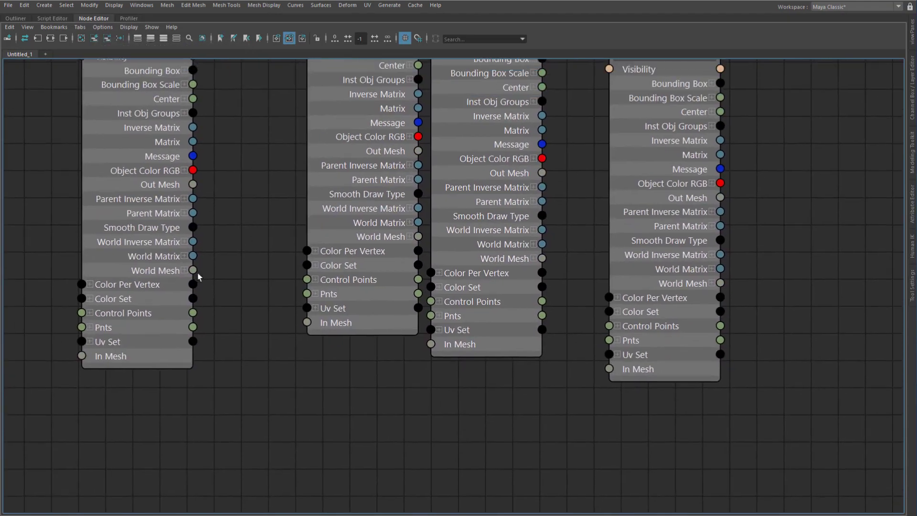
Connect World Mesh[0] of tRexShape to the In Mesh of pCubeShape2, pCubeShape1 and pCubeShape3.
left_click(196, 271)
left_click_drag(192, 284, 257, 289)
left_click_drag(193, 284, 431, 344)
left_click(208, 288)
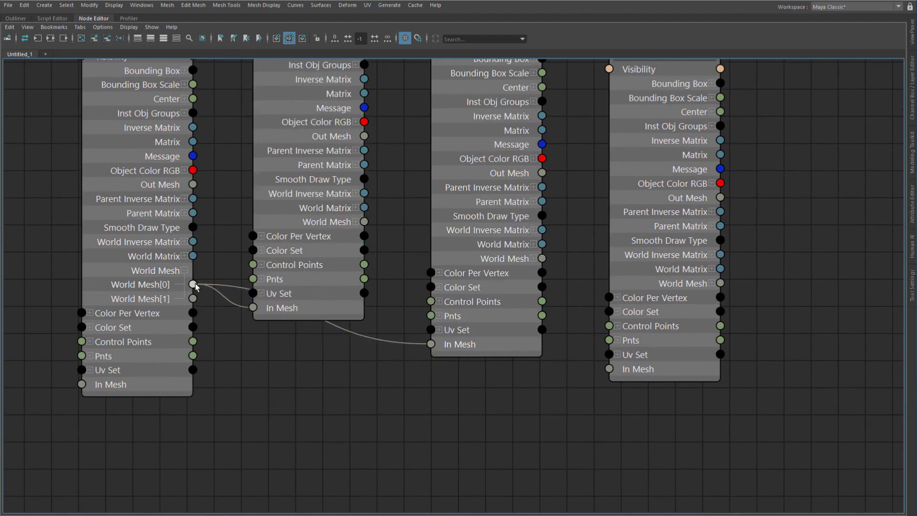
left_click_drag(192, 284, 609, 369)
Restore the standard layout, examine the three connected cube objects in the viewport and return to the Outliner.
key("ctrl+space")
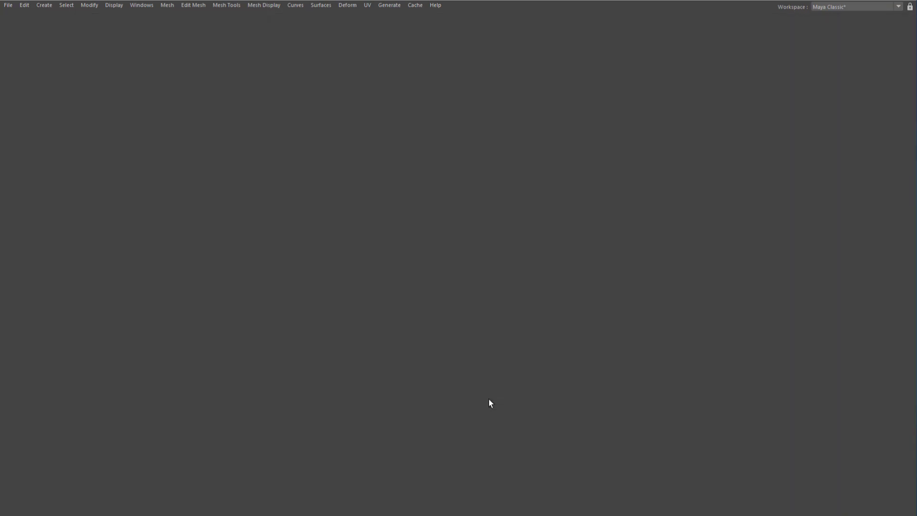
left_click_drag(595, 282, 537, 268, "alt")
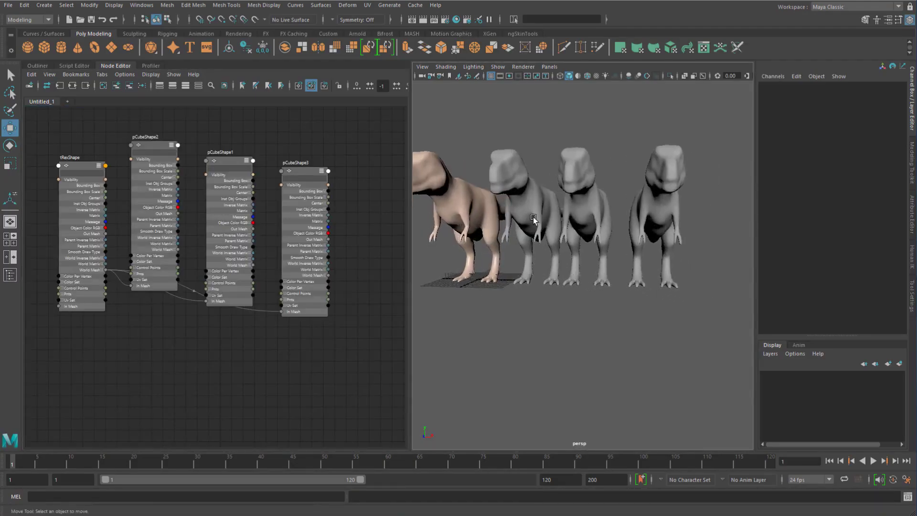
left_click_drag(532, 215, 523, 215, "alt")
left_click(35, 65)
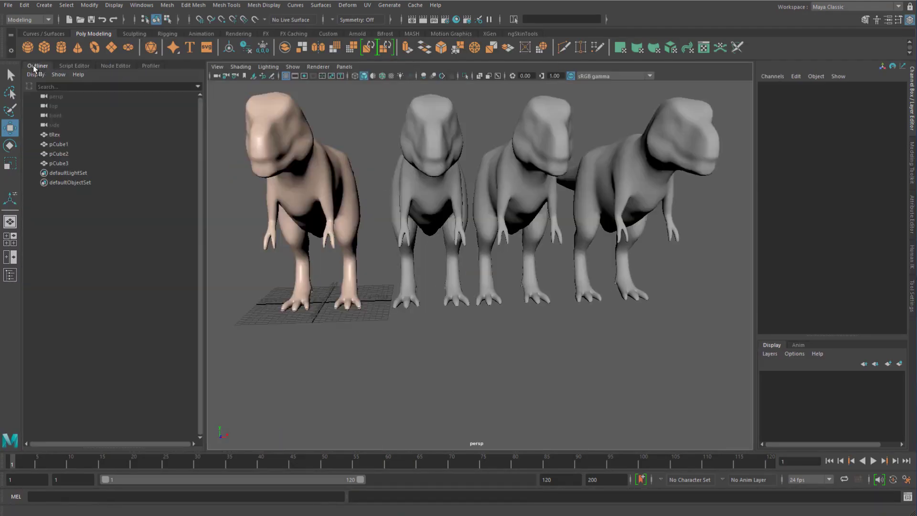
Test moving pCube1, pCube2 and pCube3 individually, undoing each move, and clear the selection.
right_click_drag(448, 286, 446, 203, "alt")
left_click(445, 205)
left_click_drag(441, 291, 417, 199)
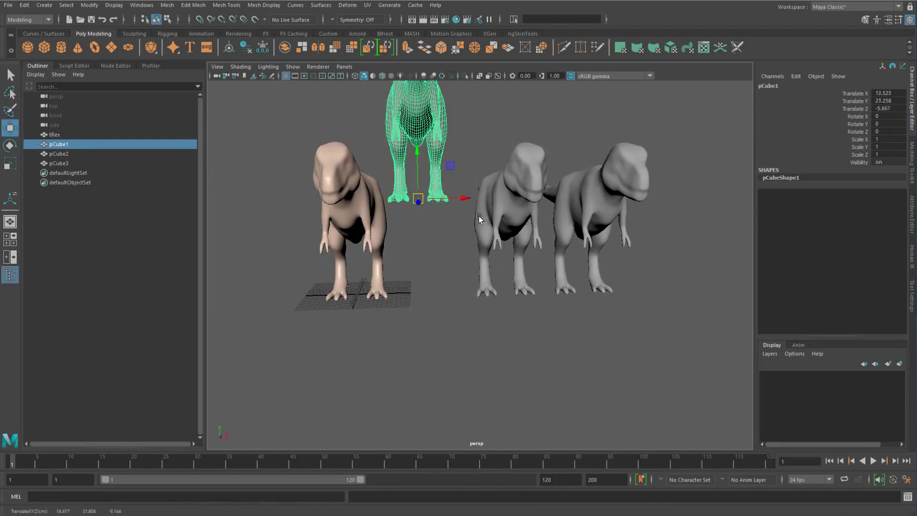
key("ctrl+z")
left_click(509, 211)
left_click_drag(503, 289, 486, 238)
key("ctrl+z")
left_click(603, 223)
left_click_drag(583, 288, 661, 283)
key("ctrl+z")
left_click(539, 328)
right_click_drag(538, 328, 511, 338, "alt")
left_click_drag(511, 338, 491, 344, "alt")
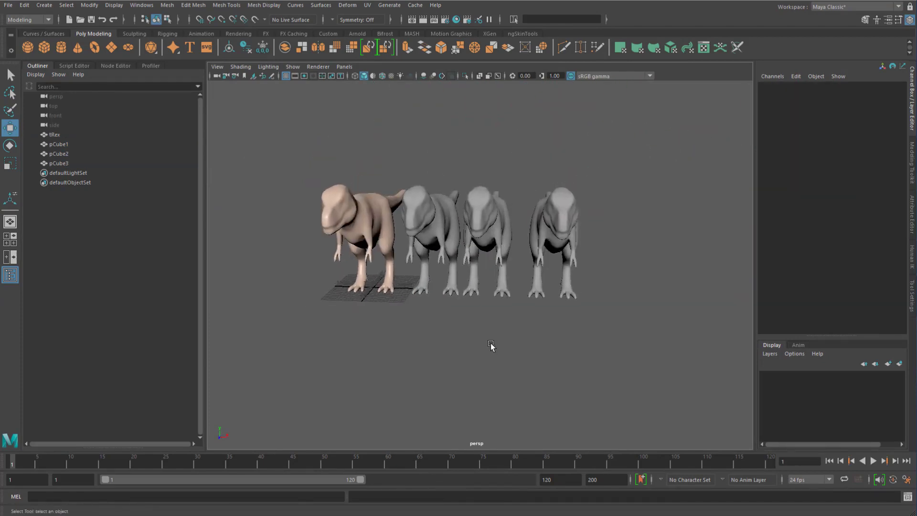
Save the scene as a new file named trex_cubes_connected.
key("q")
key("ctrl+shift+s")
left_click(390, 342)
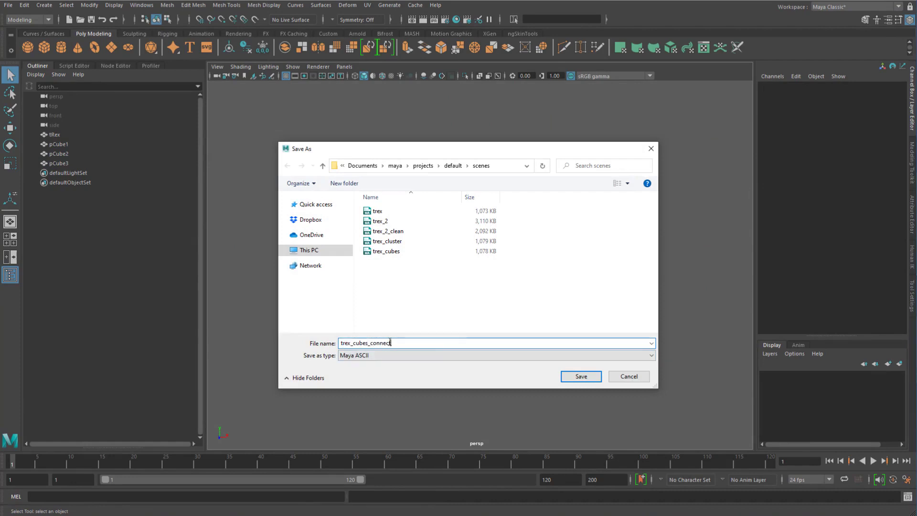
key("Return")
key("w")
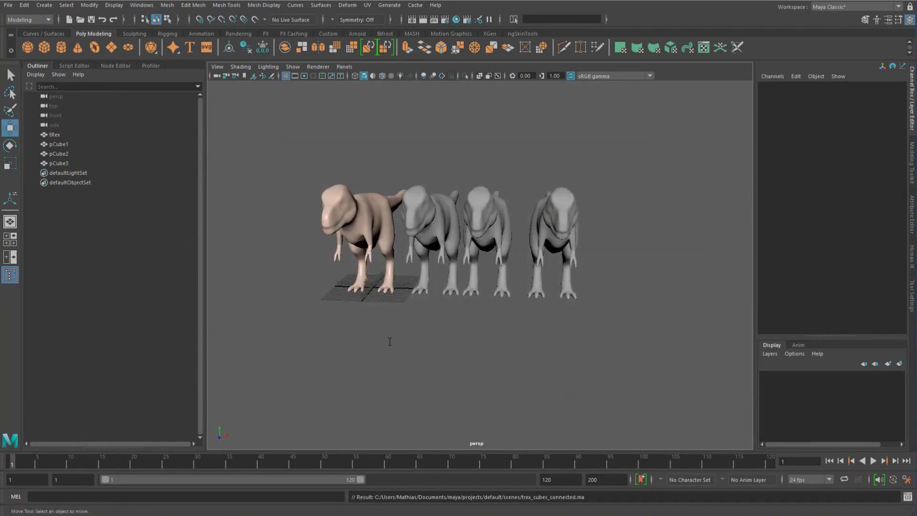
Compare the file size of trex_cubes_connected with trex_cubes and trex_cluster, leaving without saving.
key("q")
key("ctrl+shift+s")
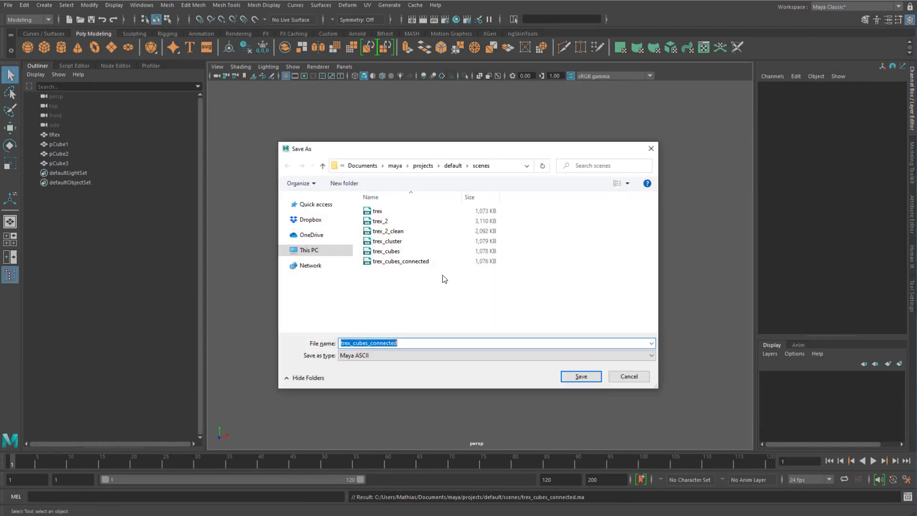
left_click(446, 261)
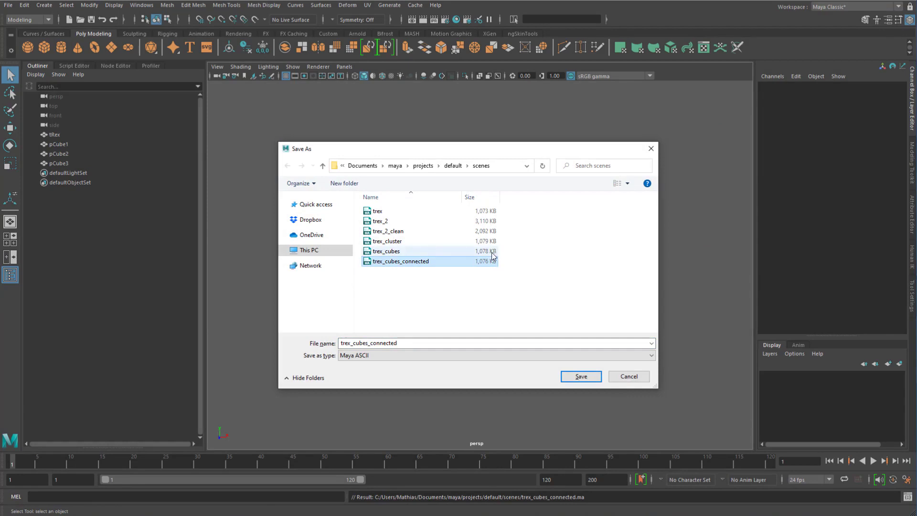
left_click(486, 251)
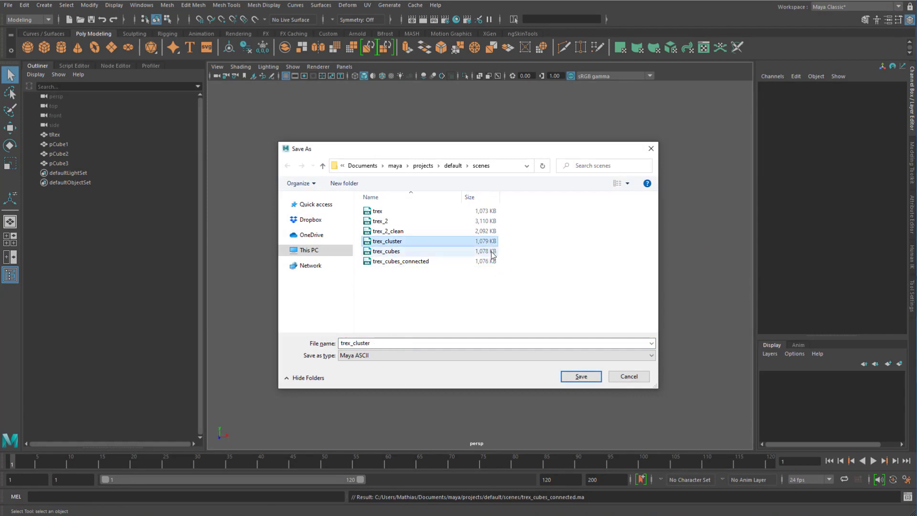
left_click(489, 263)
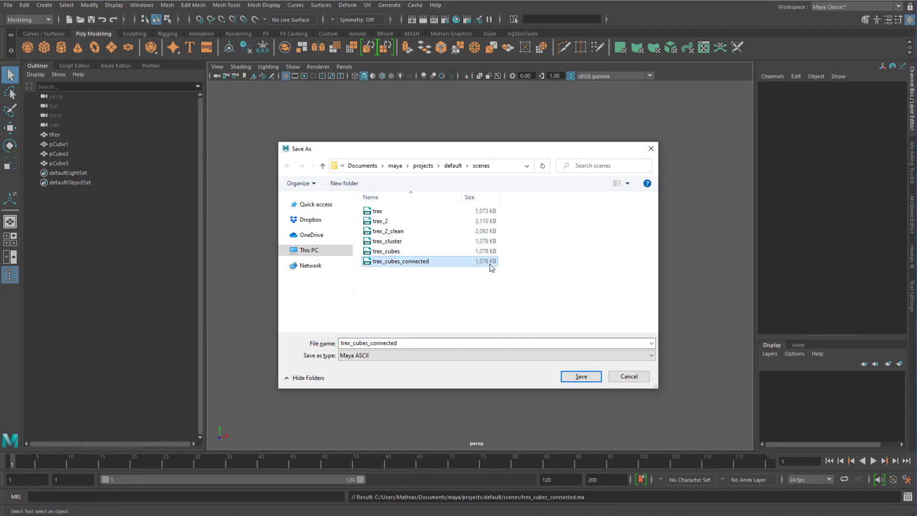
left_click(651, 149)
key("w")
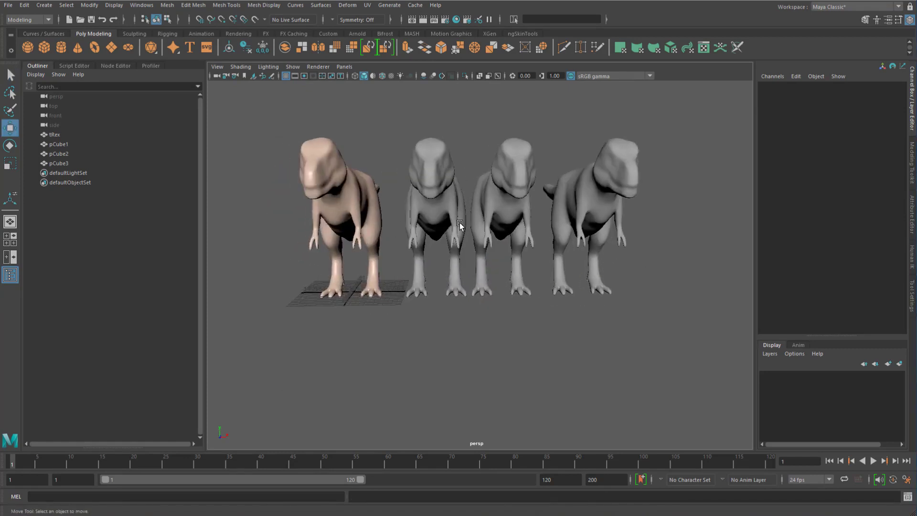
Try moving the middle grey copy, pCube2, undo the move and clear the selection.
left_click(438, 176)
left_click(523, 189)
left_click_drag(522, 251, 482, 279, "alt")
key("ctrl+z")
left_click(673, 200)
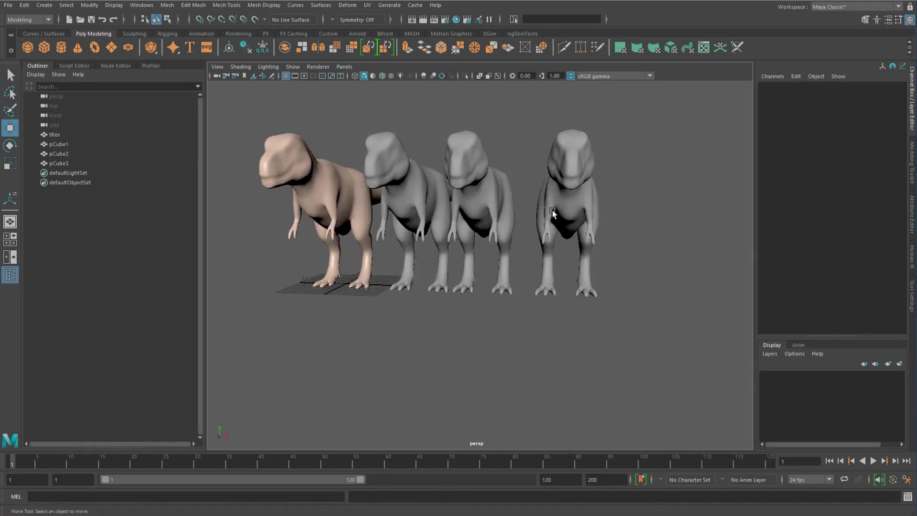
Deform pCube3 by pulling its torso vertices up and outward along positive X with soft selection.
left_click(580, 196)
right_click_drag(631, 189, 583, 197)
left_click(587, 192)
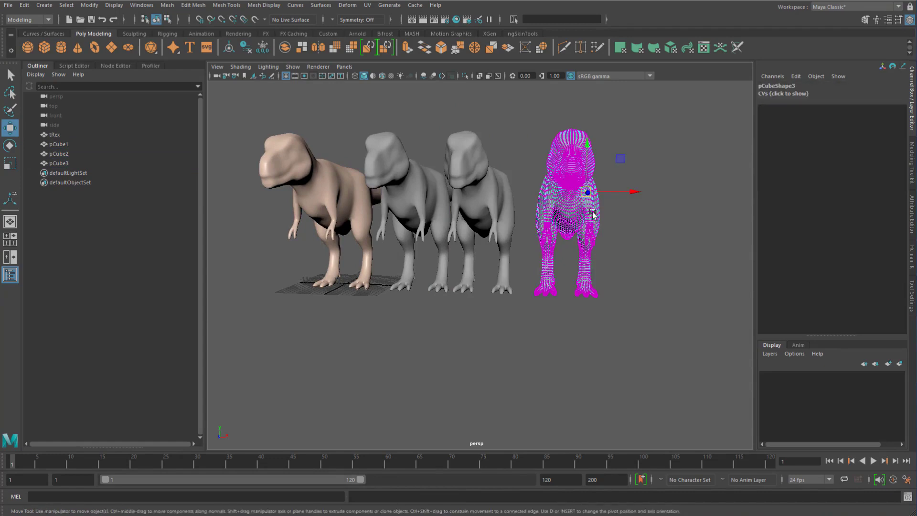
key("b")
left_click_drag(575, 213, 665, 171)
Deform pCube2 by pulling a torso vertex upward with soft selection.
left_click(455, 193)
key("F9")
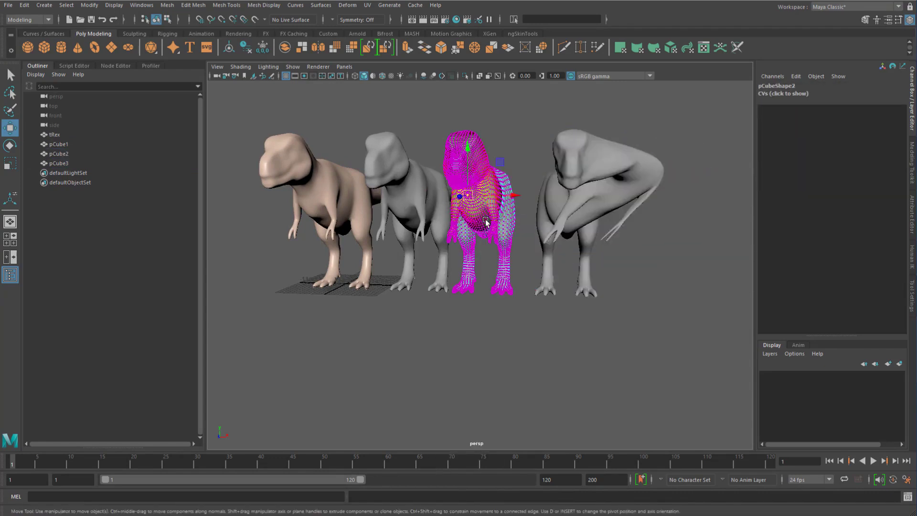
left_click(511, 202)
left_click_drag(557, 204, 526, 146)
Deform pCube1 by pulling a torso vertex upward toward pCube2 with soft selection.
left_click(402, 203)
right_click_drag(406, 200, 365, 199)
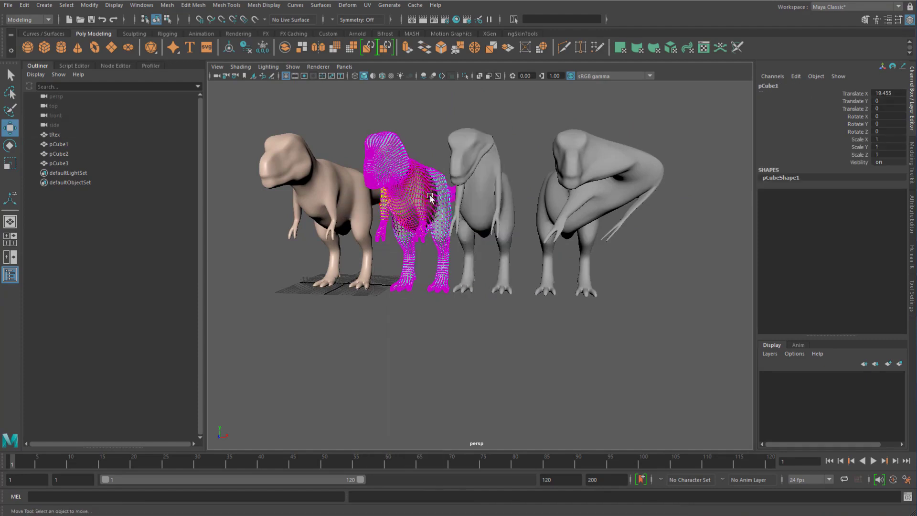
left_click(429, 197)
left_click_drag(429, 197, 462, 122)
Try pulling the original tRex's torso vertices mainly along positive X with soft selection.
left_click(314, 193)
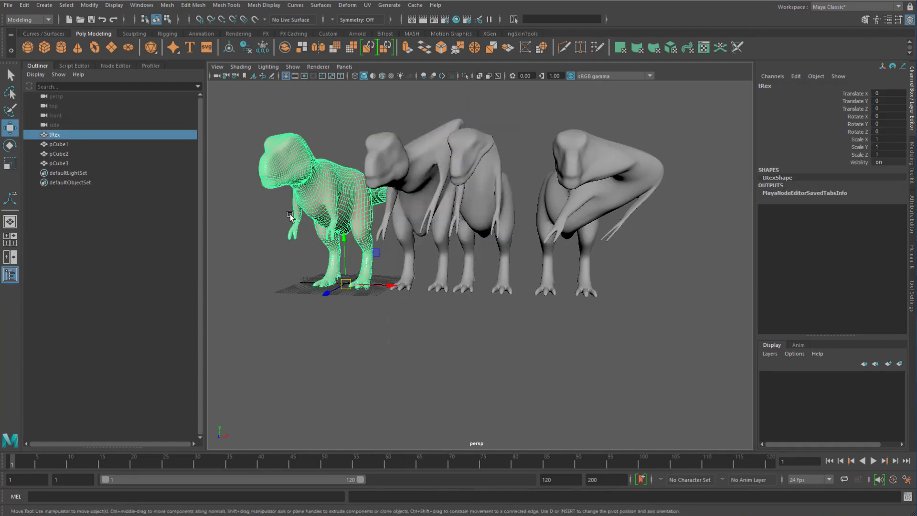
middle_click_drag(310, 200, 385, 203, "alt")
right_click_drag(385, 203, 363, 204)
left_click(397, 197)
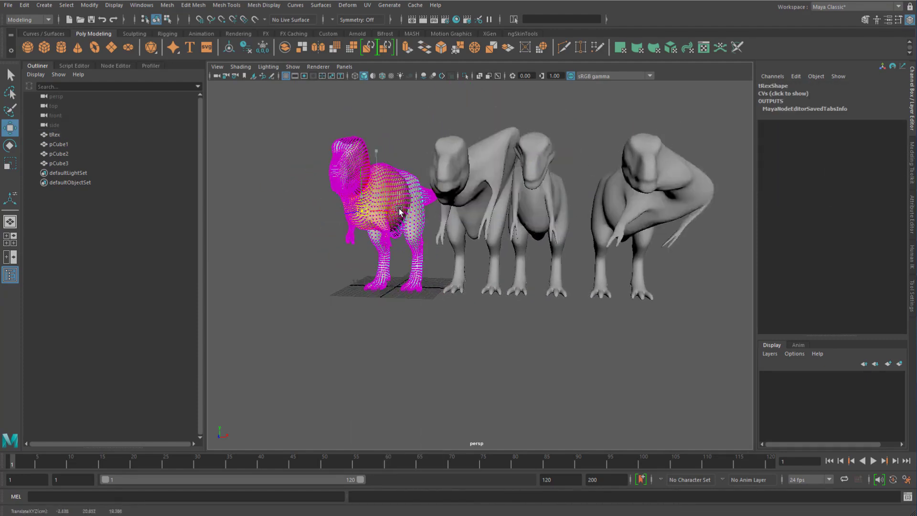
Undo the vertex deformations of tRex, pCube1, pCube2 and pCube3, and clear the selection.
key("ctrl+z")
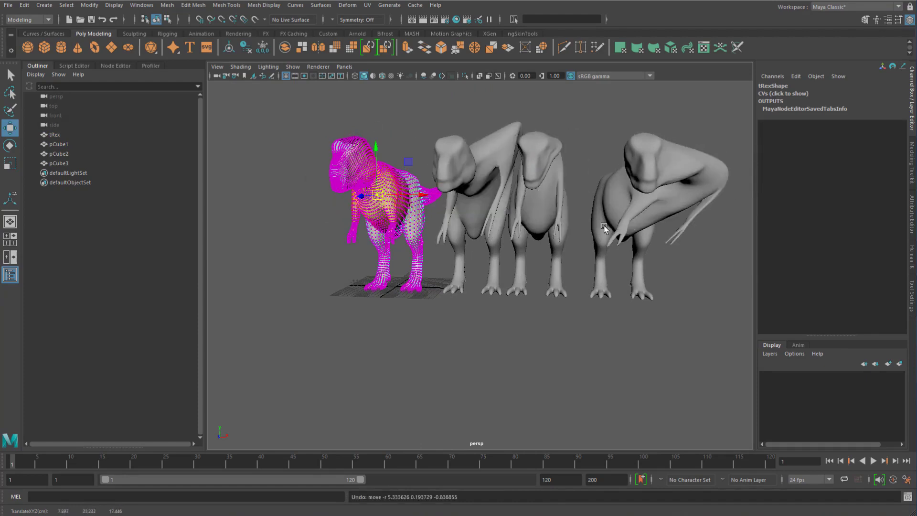
key("ctrl+z")
key("ctrl+z")
key("ctrl+z")
key("ctrl+z")
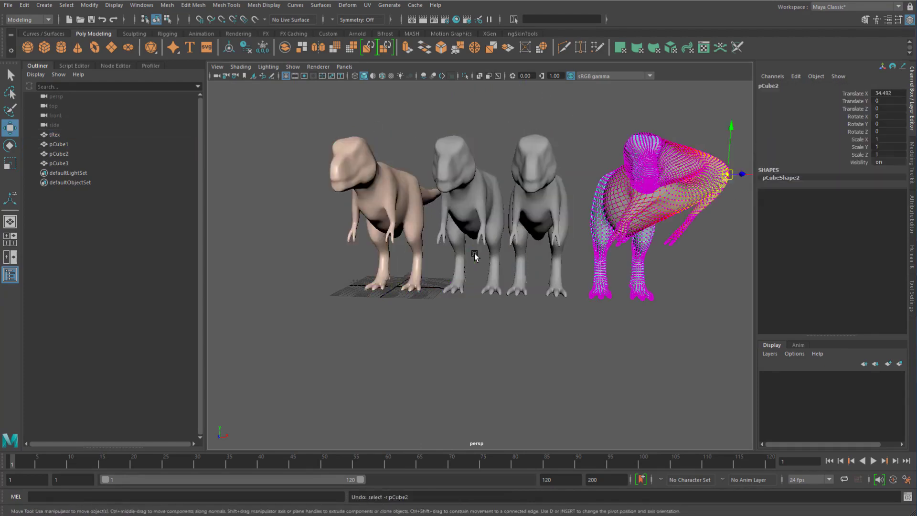
key("ctrl+z")
key("ctrl+z")
key("ctrl+z")
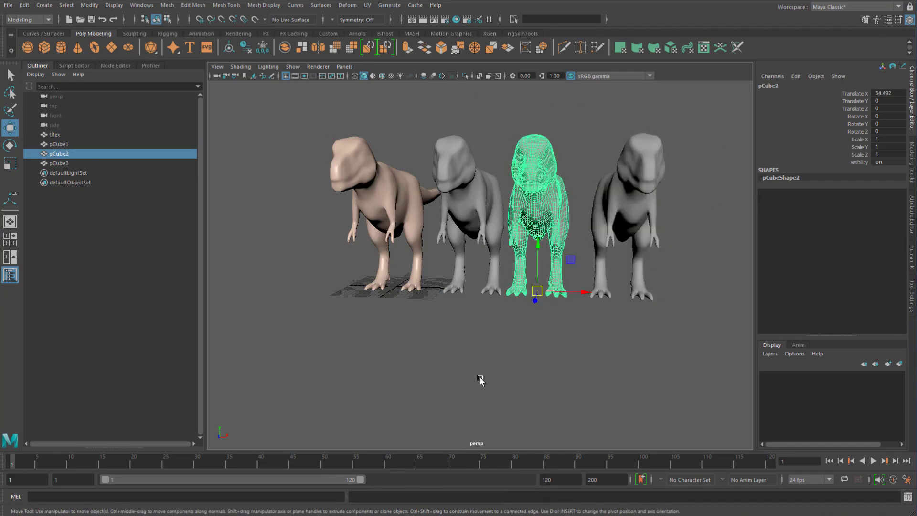
left_click(480, 380)
Examine the original tRex and its three undeformed grey copies from several viewing angles.
left_click_drag(548, 329, 529, 333, "alt")
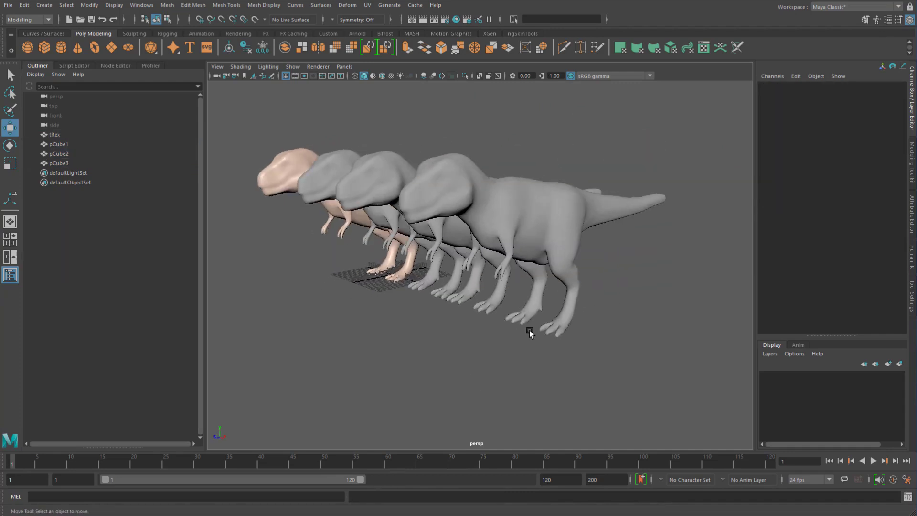
left_click_drag(423, 314, 484, 331, "alt")
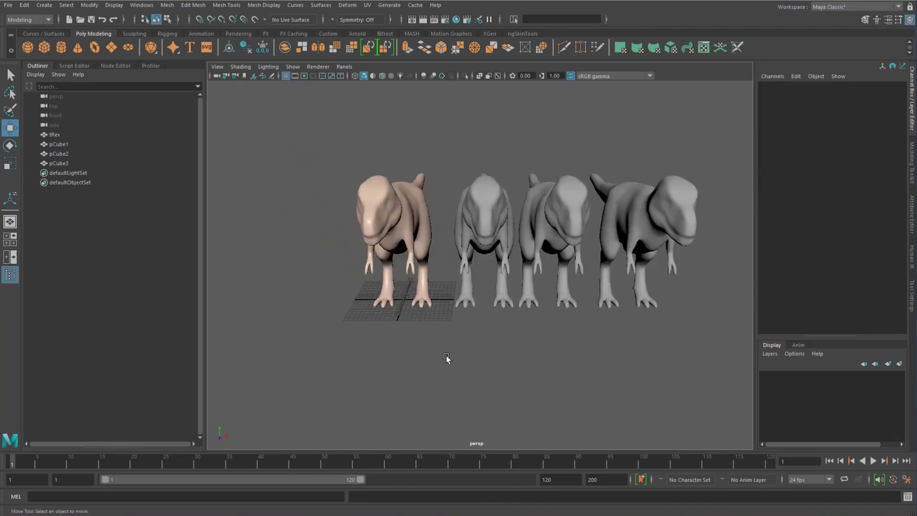
left_click_drag(434, 358, 456, 364, "alt")
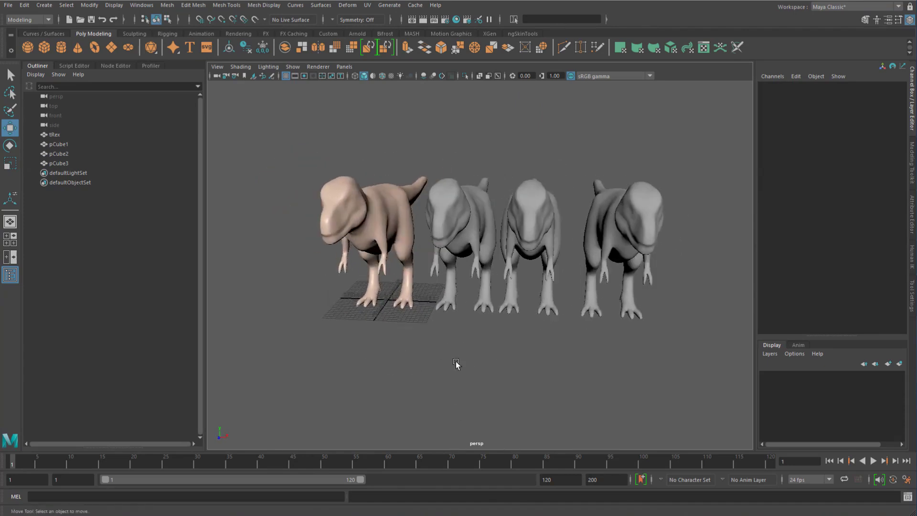
left_click(469, 212)
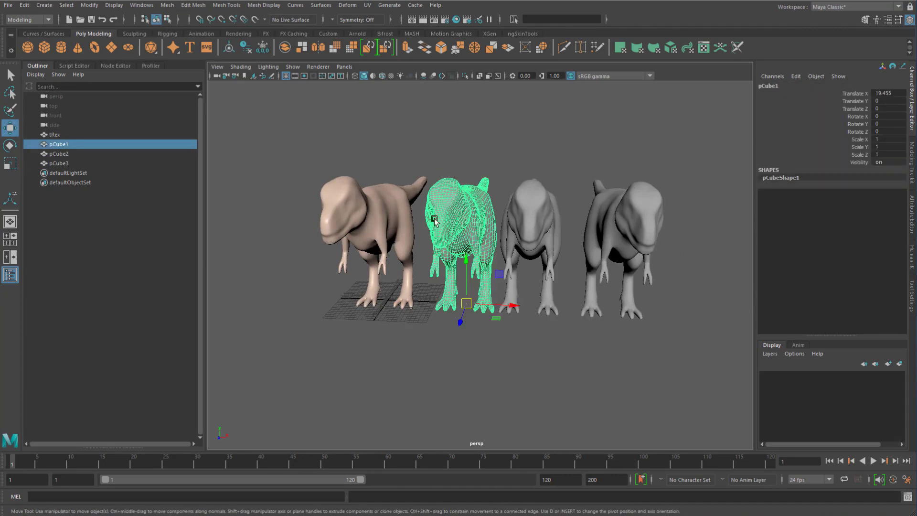
left_click_drag(536, 229, 518, 173, "alt")
left_click(413, 119)
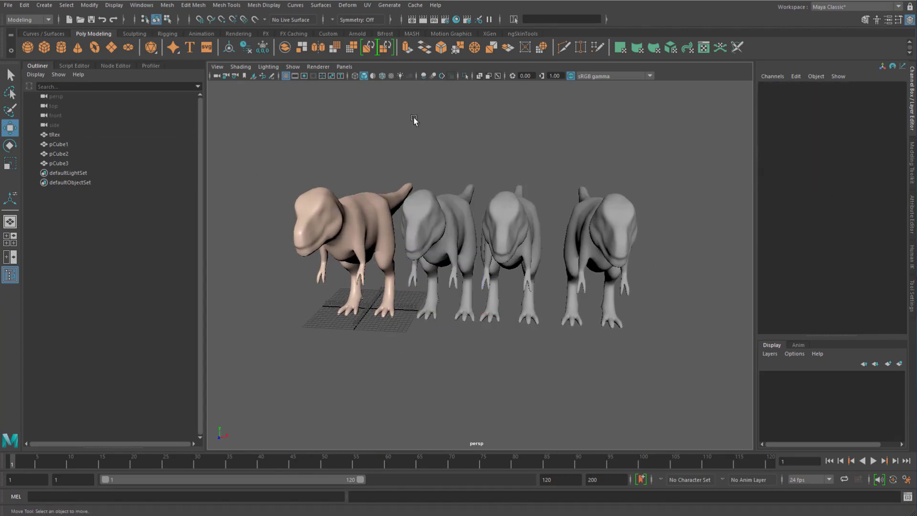
left_click_drag(497, 210, 442, 226, "alt")
left_click_drag(416, 151, 385, 204, "alt")
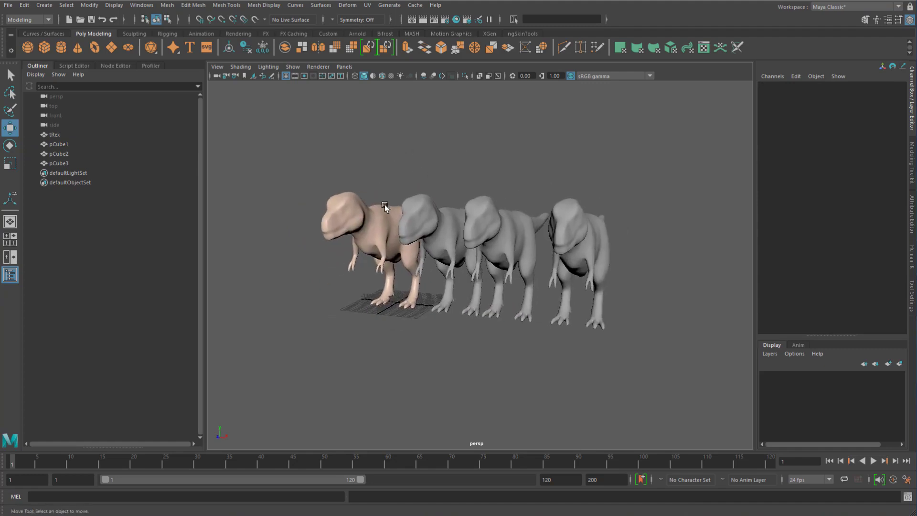
Graph tRexShape's output connections in the Node Editor and disconnect its World Mesh from pCubeShape1, pCubeShape2 and pCubeShape3.
left_click(118, 67)
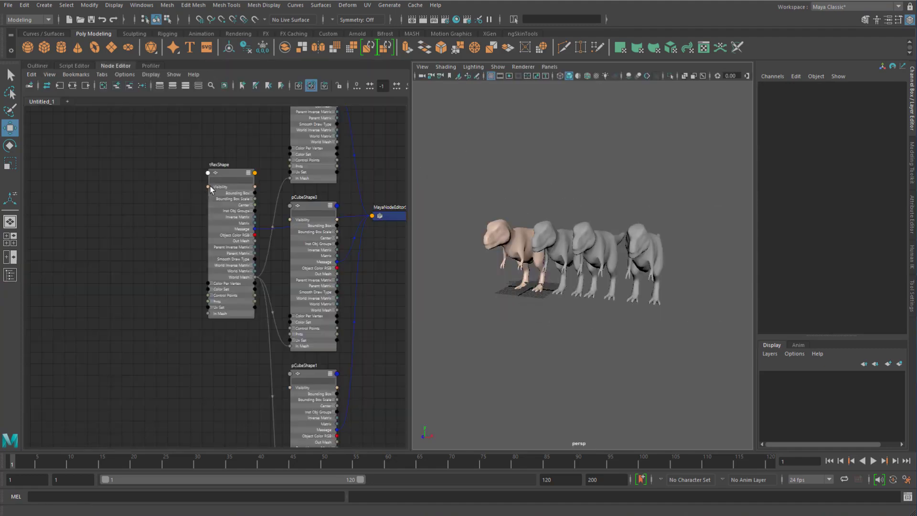
left_click(221, 172)
left_click(73, 86)
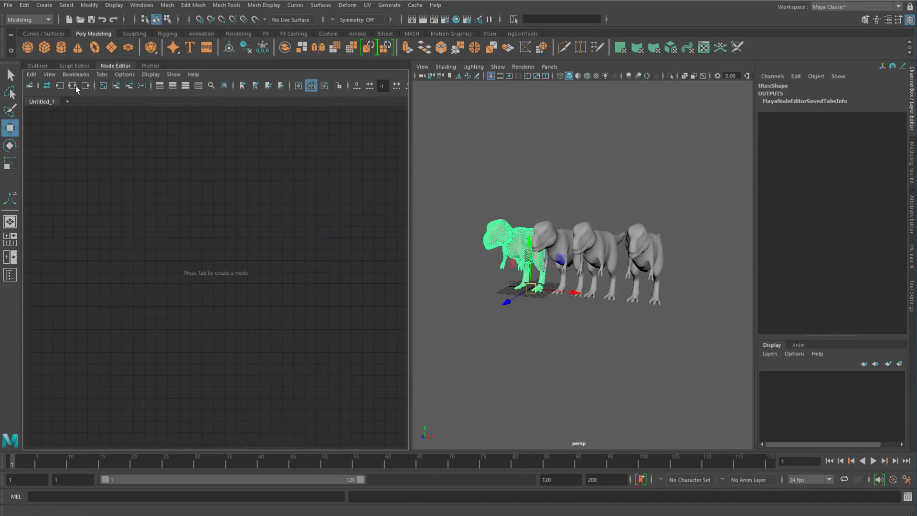
left_click(84, 86)
left_click_drag(313, 306, 271, 386)
left_click(129, 86)
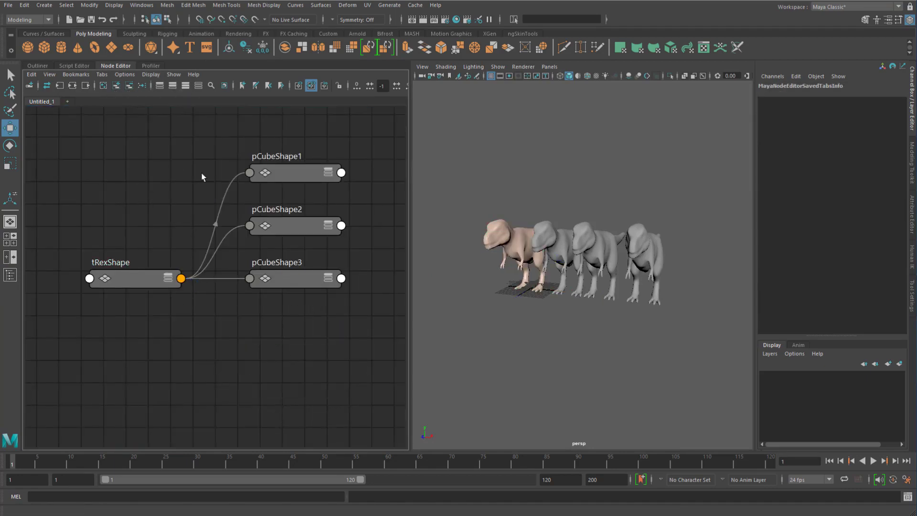
left_click_drag(214, 164, 214, 323, "ctrl+shift")
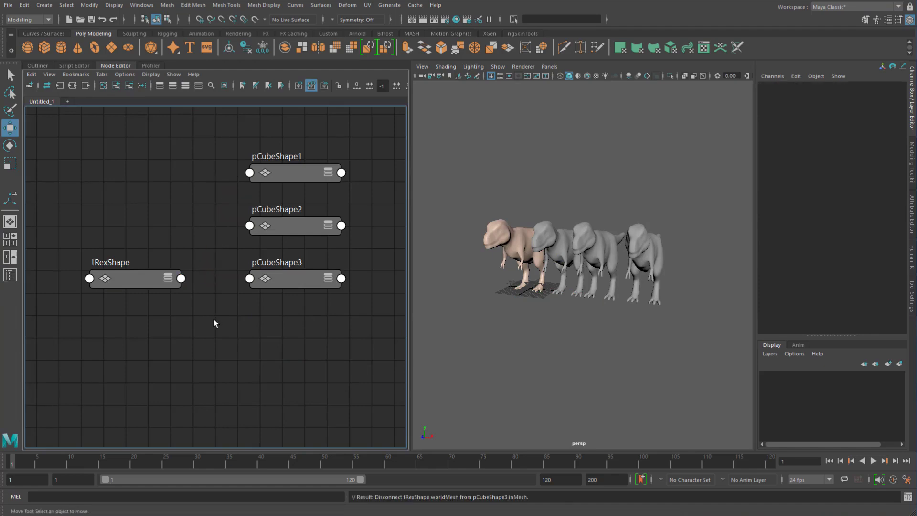
Inspect the disconnected meshes by selecting the tRex and each of the three grey copies in turn.
left_click(529, 129)
left_click_drag(570, 224, 596, 239, "alt")
scroll(466, 212, "up", 7)
scroll(488, 211, "down", 5)
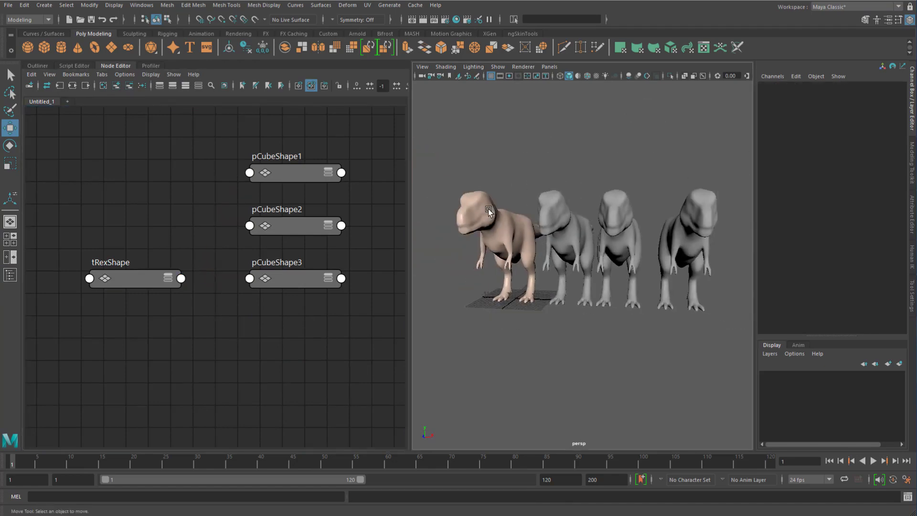
left_click(488, 212)
left_click(570, 218)
left_click(634, 225)
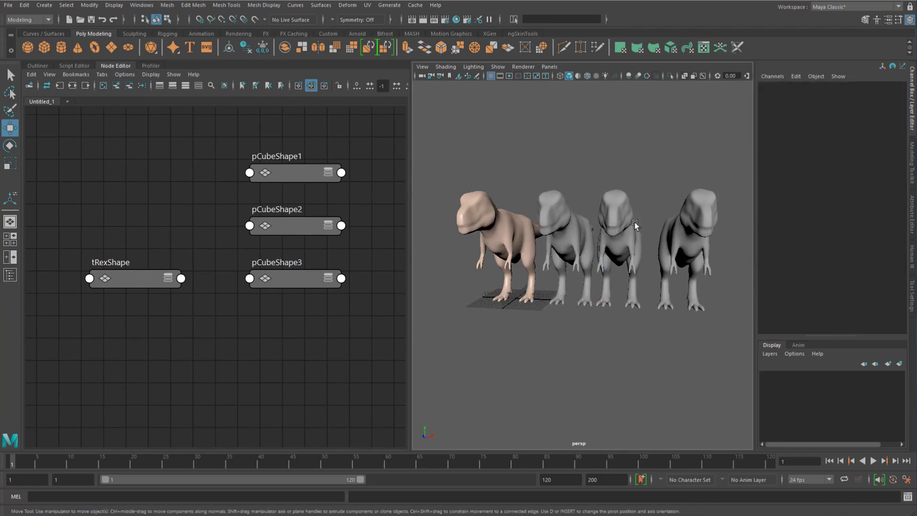
left_click(634, 225)
left_click(700, 232)
left_click(615, 167)
Save the scene under the new name trex_cubes_disconnected as Maya ASCII.
key("q")
key("ctrl+shift+s")
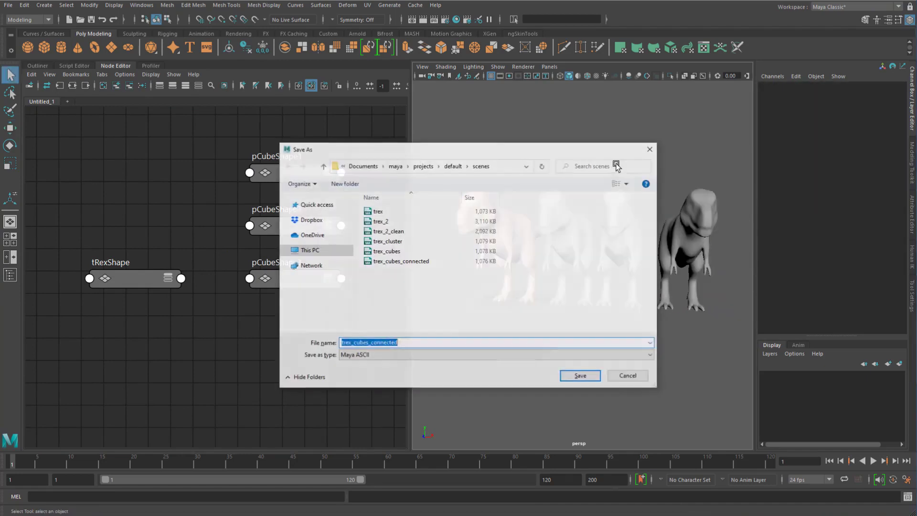
left_click(402, 342)
left_click_drag(368, 343, 406, 347)
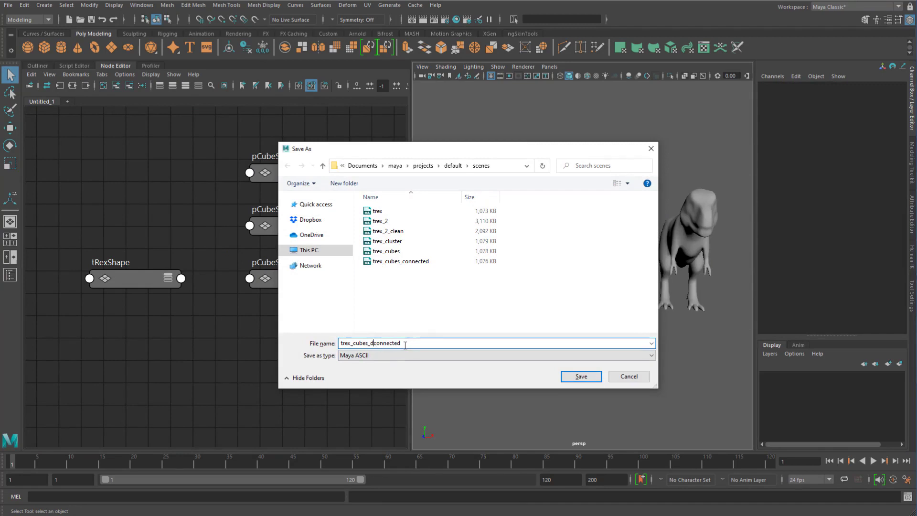
key("Return")
key("w")
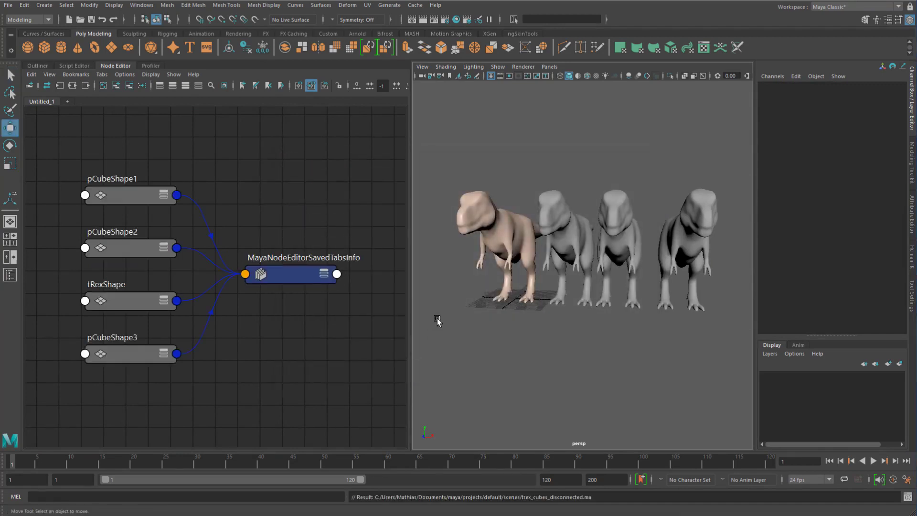
Check the file size of trex_cubes_disconnected against the other saved scenes, without saving again.
middle_click_drag(473, 335, 462, 336, "alt")
key("q")
key("ctrl+shift+s")
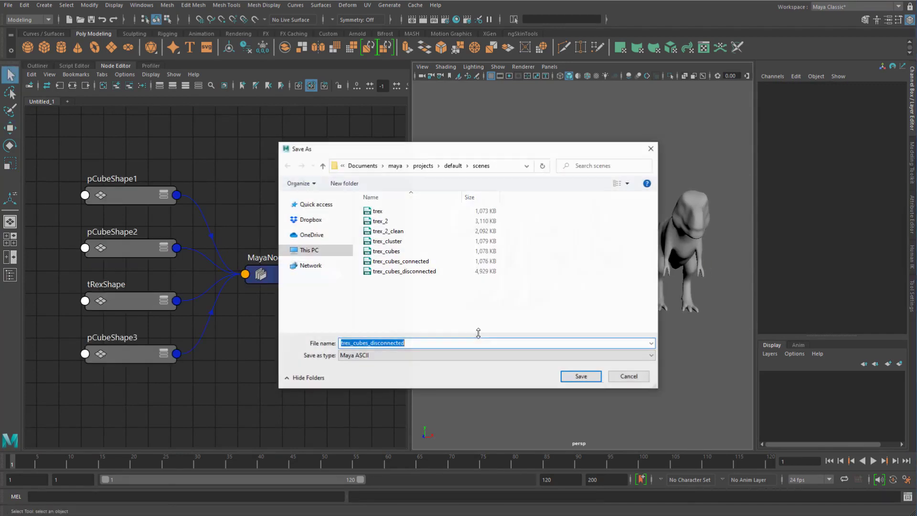
left_click(480, 275)
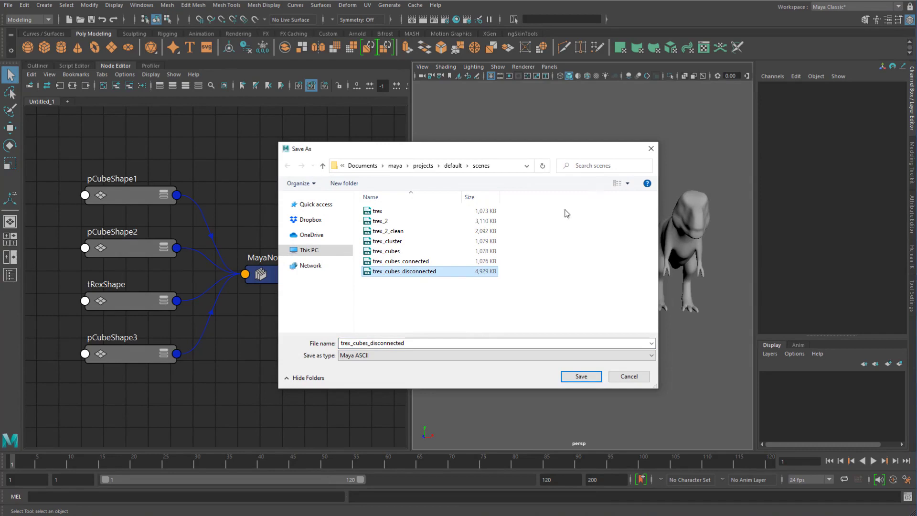
left_click(653, 151)
key("w")
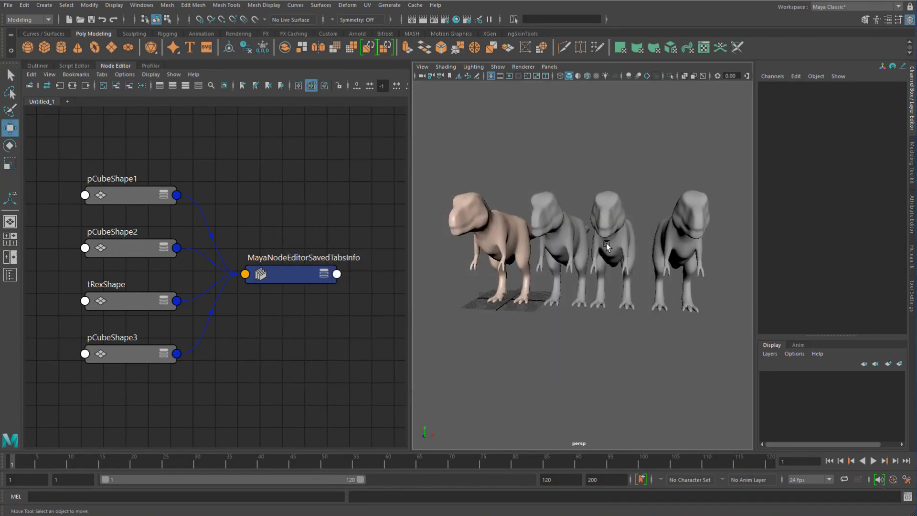
Open the trex_cubes_connected scene from the scenes folder, discarding the changes to the current scene.
left_click(38, 66)
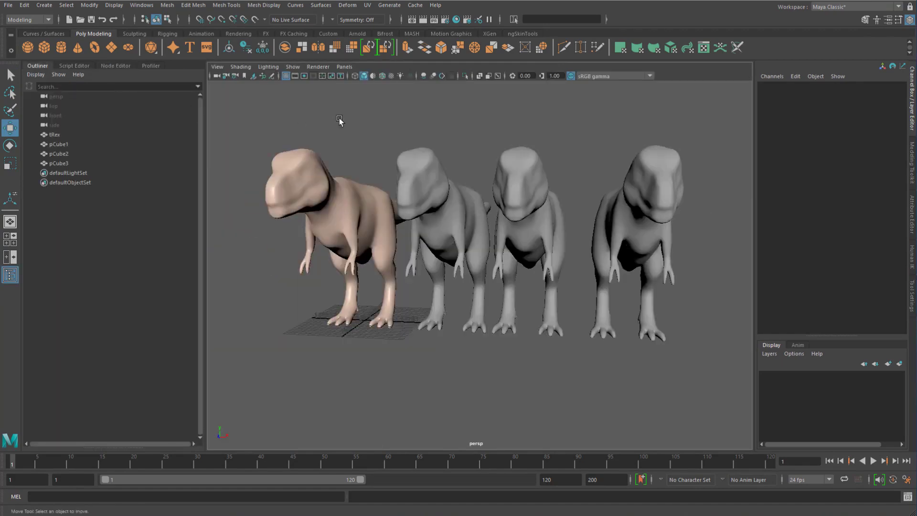
left_click(80, 19)
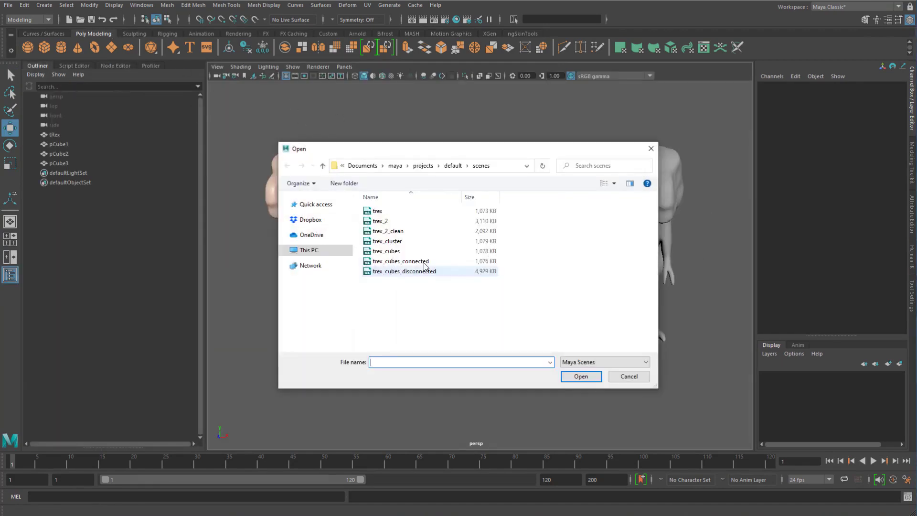
left_click(428, 262)
double_click(428, 262)
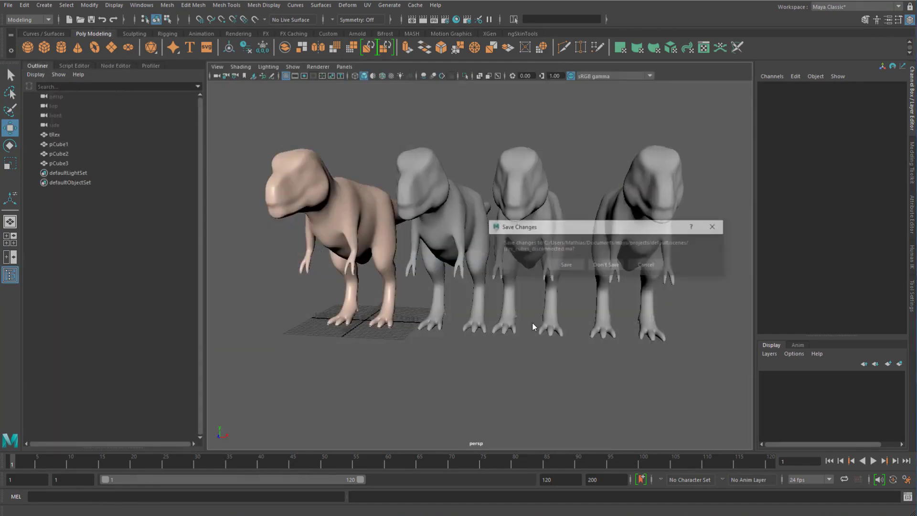
left_click(612, 265)
Add a nonlinear Bend deformer to pCube1, the grey copy nearest the original tRex.
scroll(449, 173, "up", 2)
left_click_drag(391, 190, 469, 184, "alt")
left_click(442, 186)
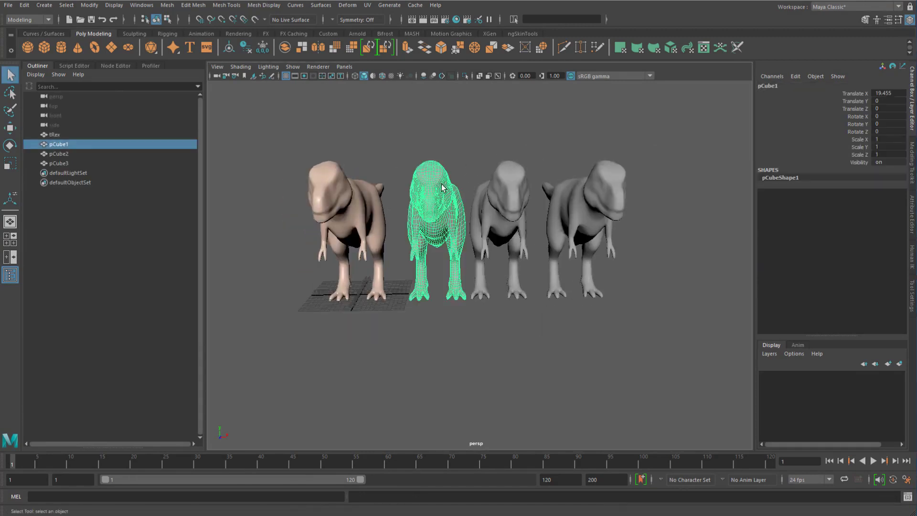
middle_click_drag(442, 186, 443, 209, "alt")
left_click(347, 5)
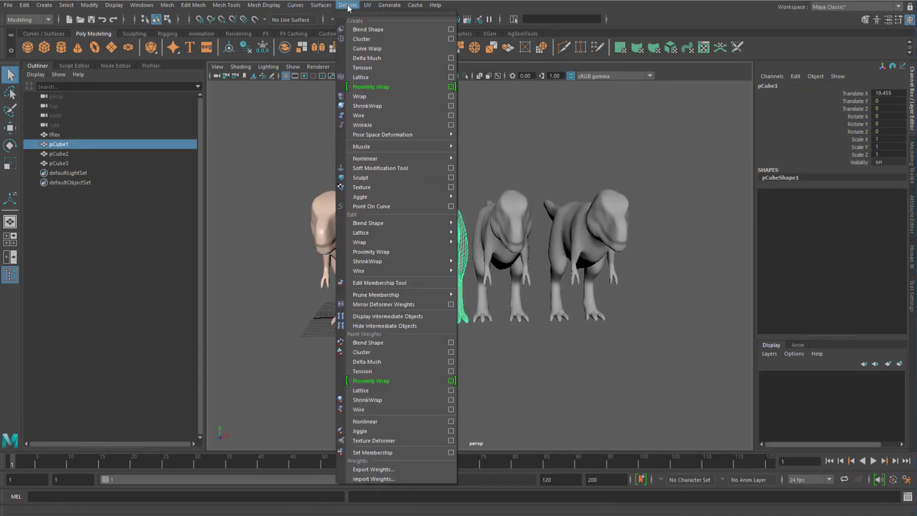
mouse_move(419, 159)
left_click(480, 155)
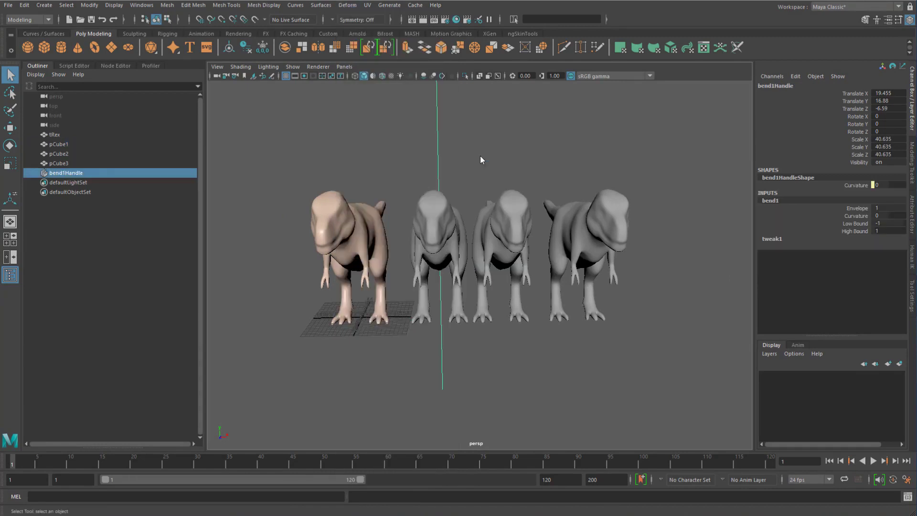
Add a Cluster deformer to the middle copy, pCube2, and move the cluster handle well above the other dinosaurs.
left_click(514, 259)
left_click(348, 5)
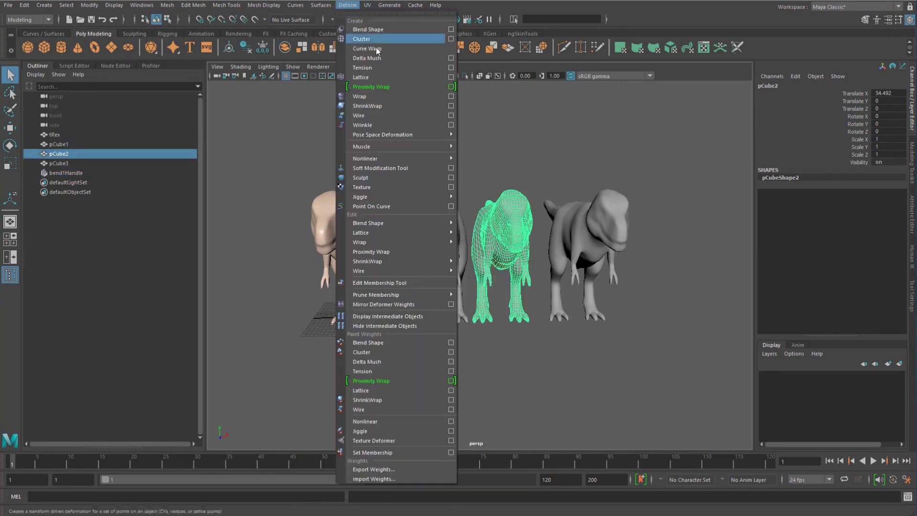
left_click(374, 39)
key("w")
middle_click_drag(483, 311, 580, 72)
Add a Lattice deformer to pCube3, the copy farthest from the original tRex.
left_click(587, 210)
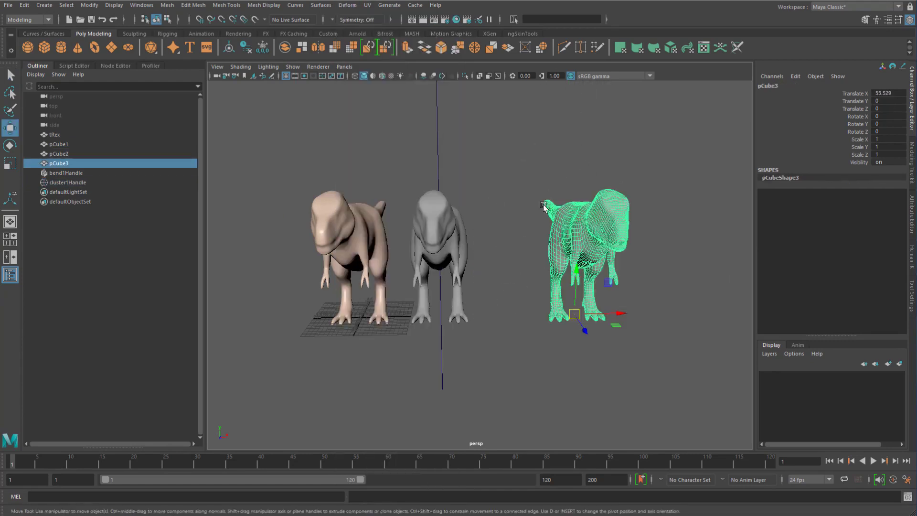
middle_click_drag(539, 162, 422, 211, "alt")
left_click(348, 5)
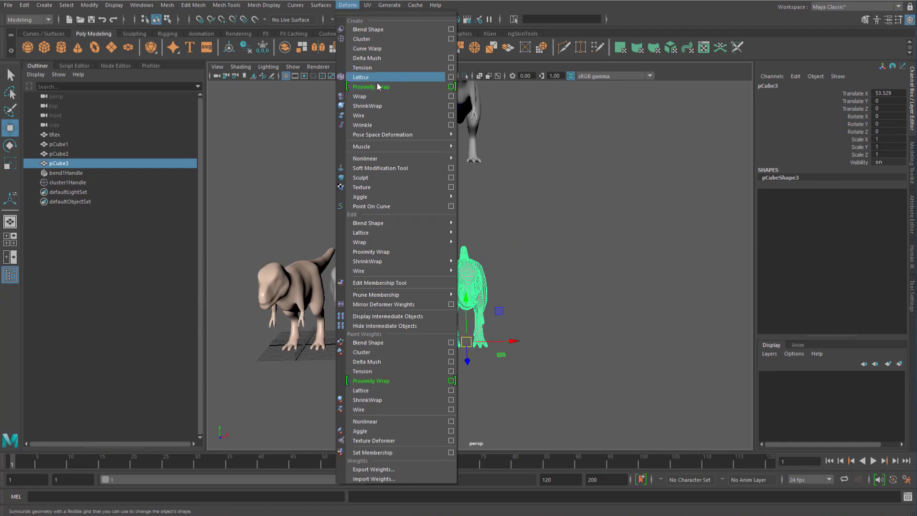
left_click(373, 77)
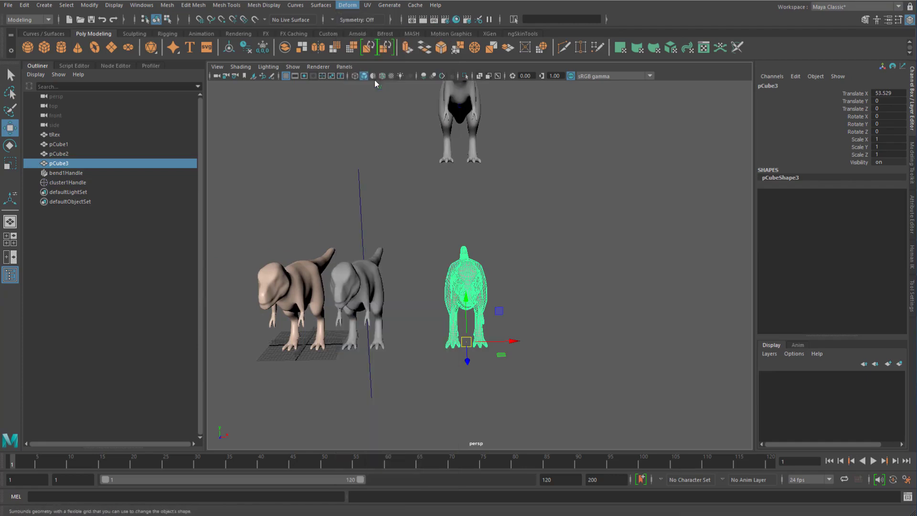
Try moving pCube3's lattice along positive X, undo the move and reselect the lattice.
middle_click_drag(484, 292, 574, 285)
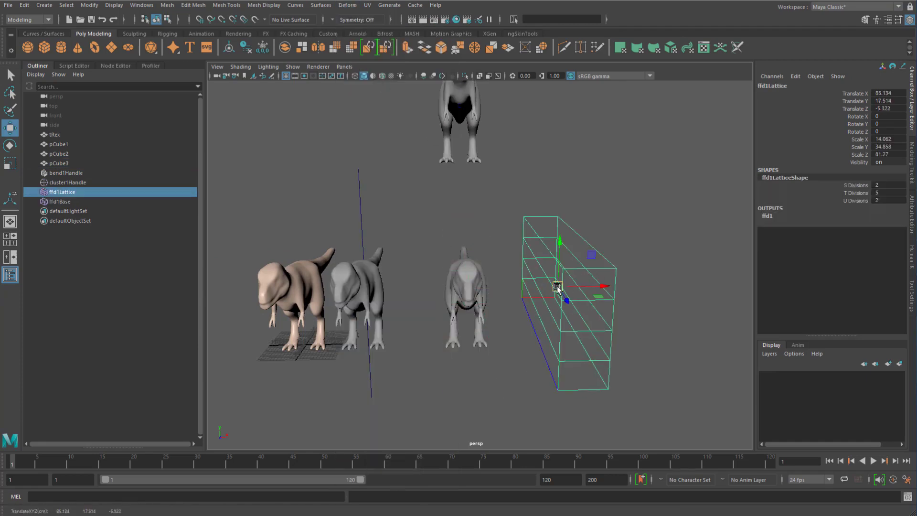
key("ctrl+z")
left_click(340, 185)
left_click_drag(424, 210, 497, 229, "alt")
left_click(524, 268)
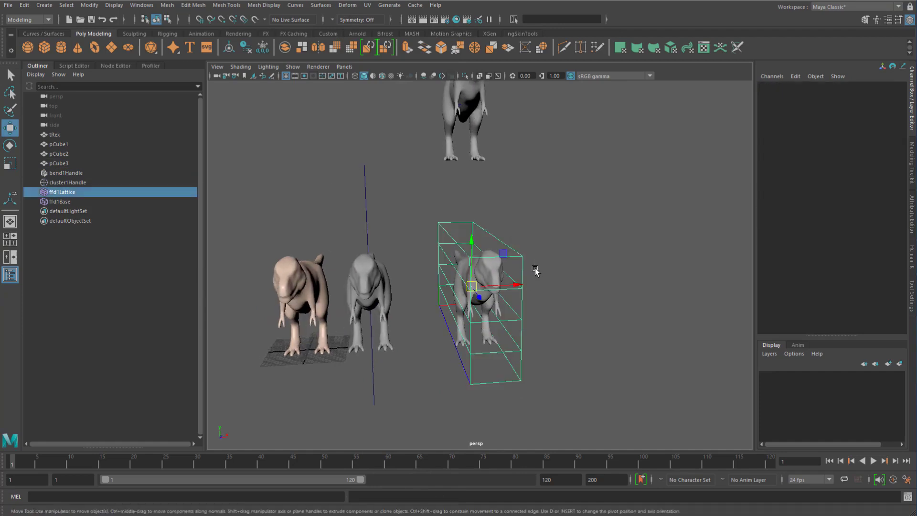
Try moving the whole lattice around pCube3 farther along positive X, and undo the move.
left_click_drag(469, 286, 515, 285)
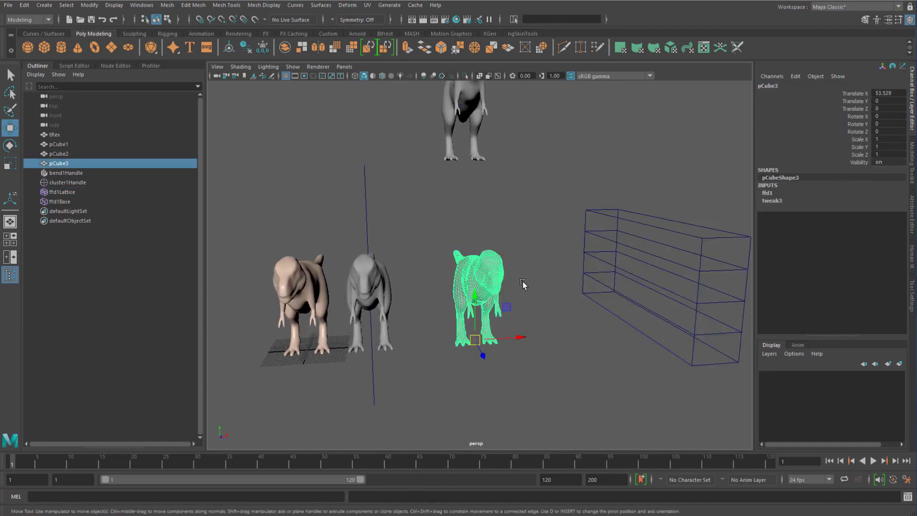
key("ctrl+z")
key("ctrl+z")
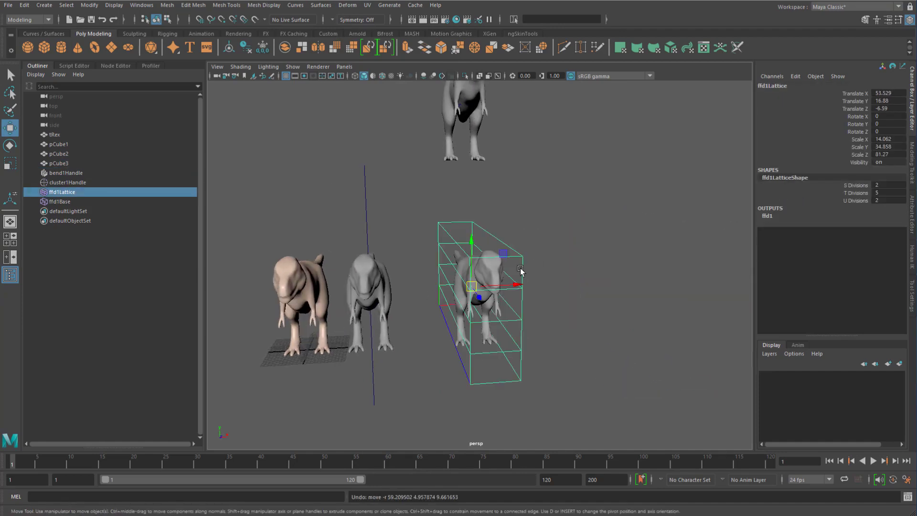
Try deforming pCube3's lattice by selecting its upper lattice points and pulling them up and outward.
key("q")
left_click(489, 267)
right_click(553, 259)
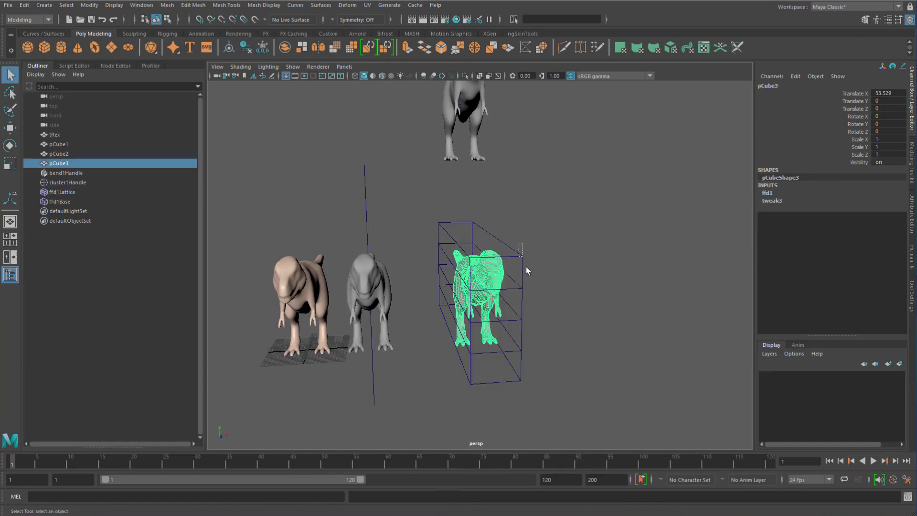
left_click(523, 267)
right_click_drag(553, 259, 551, 246)
left_click_drag(452, 243, 540, 273)
key("w")
left_click_drag(486, 280, 536, 223)
Set pCube3's Translate X to 0, placing it over the original tRex.
left_click(498, 277)
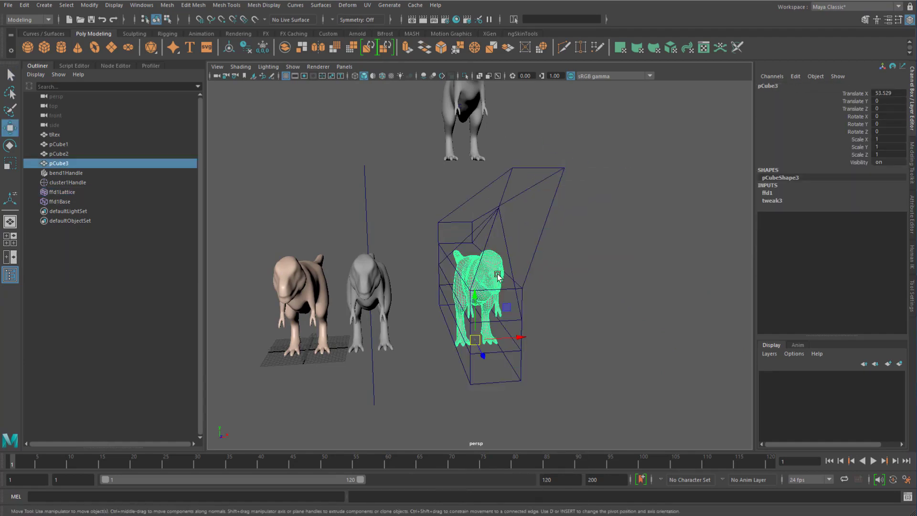
double_click(887, 93)
type("0")
key("Return")
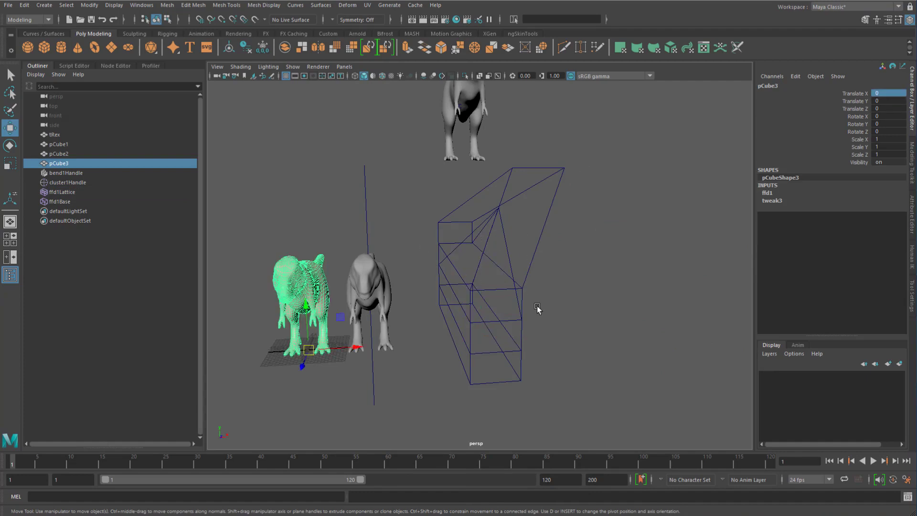
Set ffd1Lattice's Translate X, Y and Z to 0 and reselect pCube3 to check the deformation.
left_click(481, 284)
left_click(889, 108)
left_click_drag(890, 106, 887, 94)
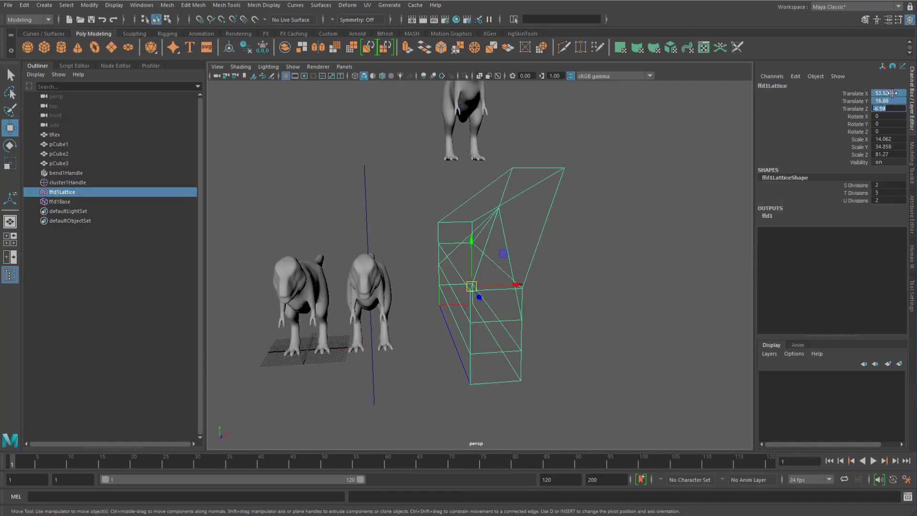
type("0")
key("Return")
left_click_drag(450, 144, 502, 159, "alt")
left_click(442, 231)
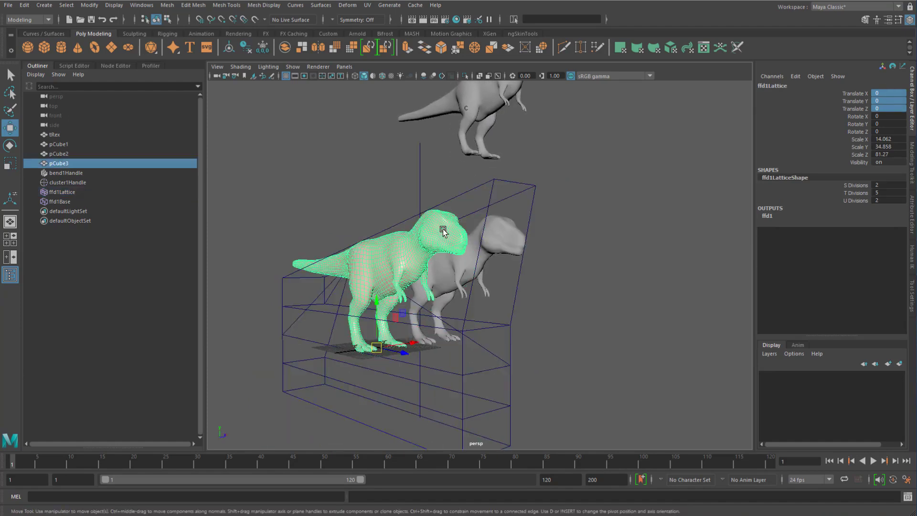
Undo the moves of ffd1Lattice and pCube3 to the origin.
key("ctrl+z")
key("ctrl+z")
key("ctrl+z")
key("ctrl+z")
key("ctrl+z")
left_click_drag(571, 265, 540, 271, "alt")
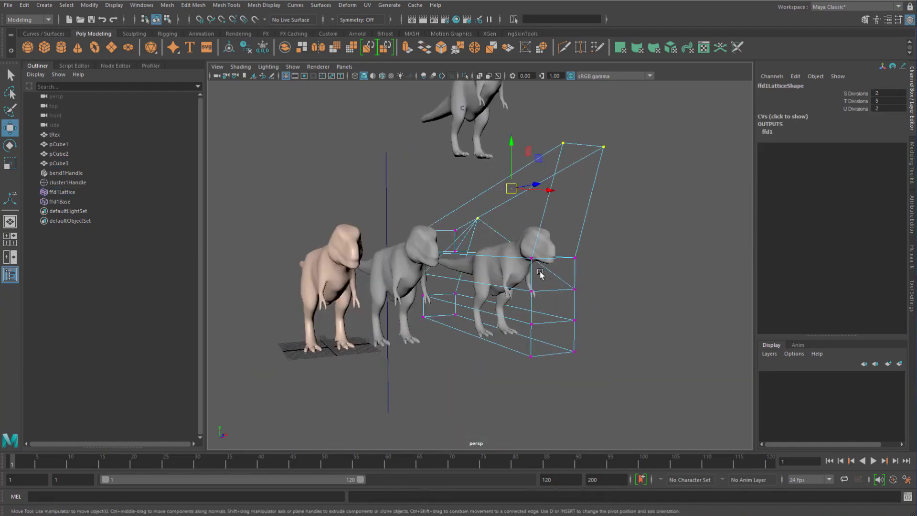
Try deleting pCube3 and undo the deletion.
left_click(502, 249)
left_click(67, 164)
key("Delete")
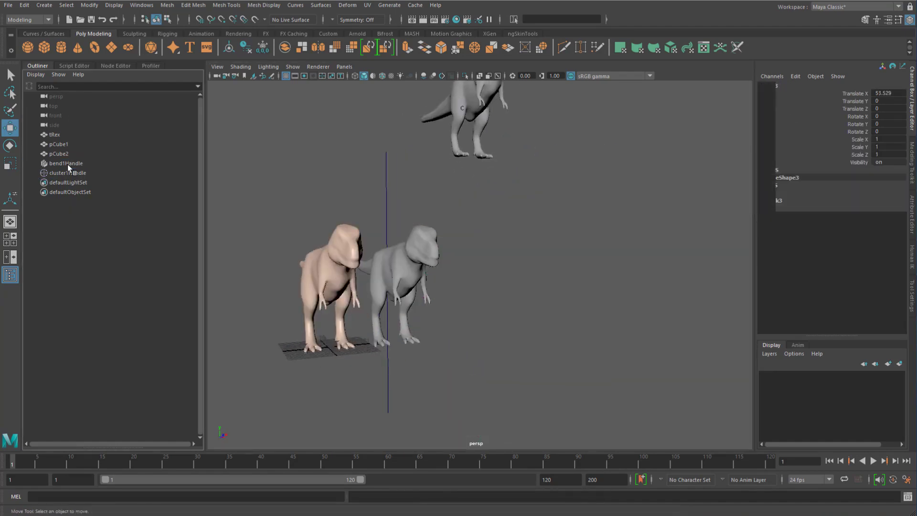
key("ctrl+z")
key("ctrl+z")
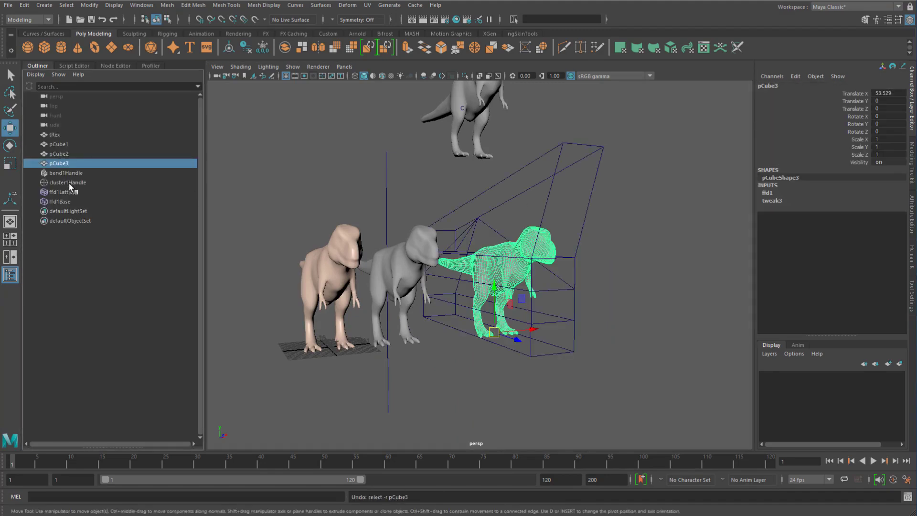
Delete ffd1Lattice from the scene, leaving pCube3 in place.
left_click(85, 193)
key("Delete")
left_click_drag(492, 191, 456, 213, "alt")
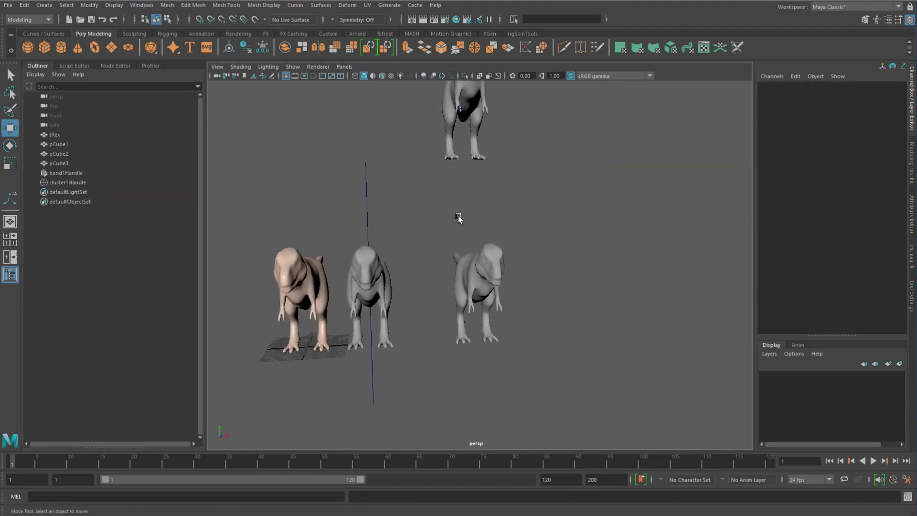
Add a nonlinear Sine deformer to pCube3 and raise its Amplitude until the body visibly curves.
left_click(477, 281)
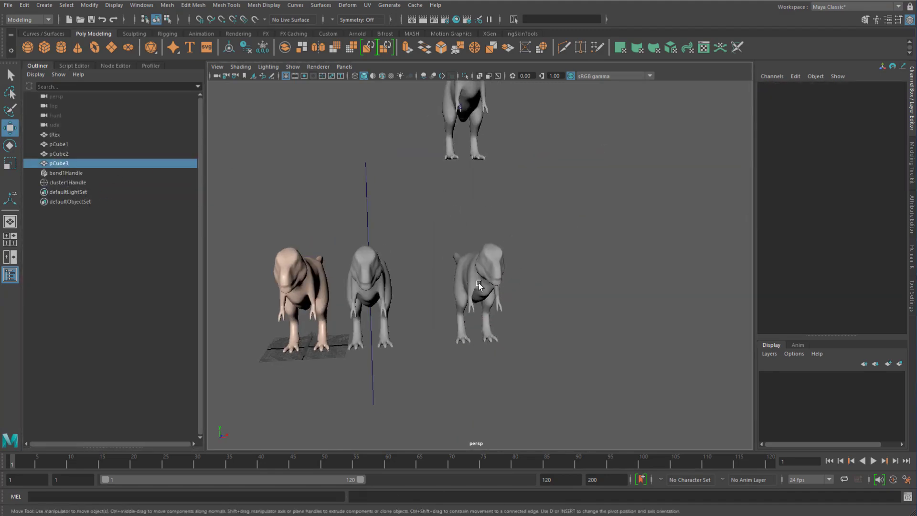
left_click(347, 6)
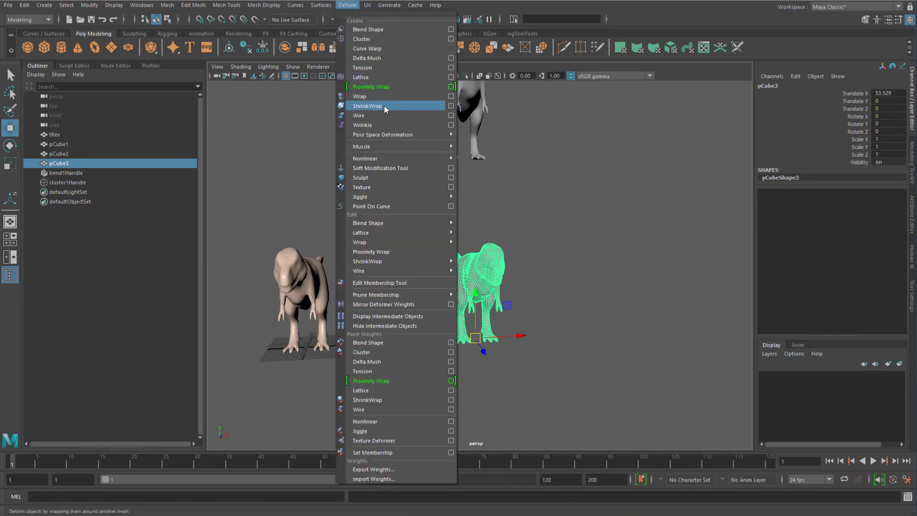
mouse_move(401, 158)
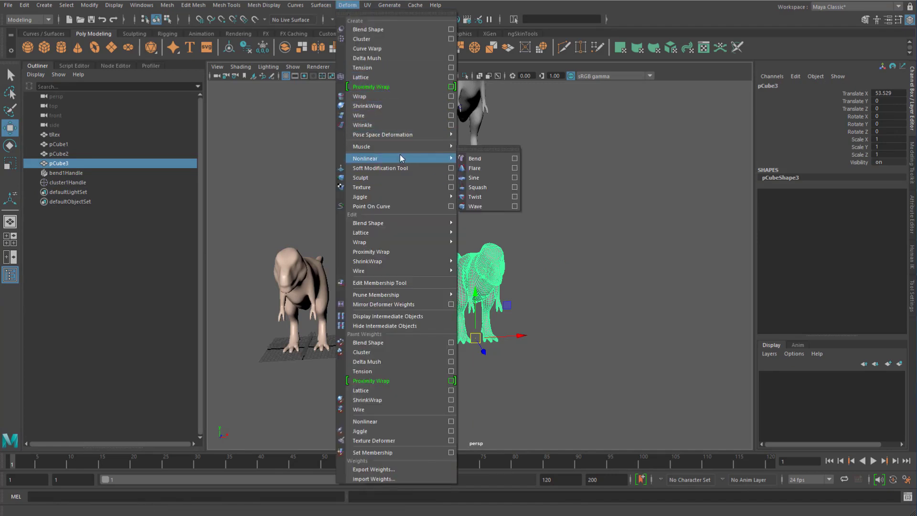
left_click(473, 177)
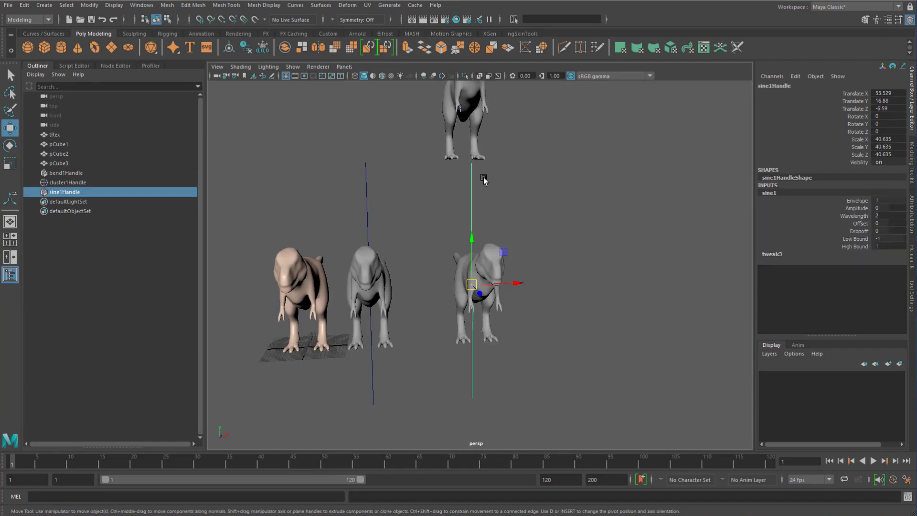
left_click(857, 207)
middle_click_drag(504, 238, 502, 238)
Select bend1Handle and increase bend1's Curvature until pCube1 visibly bends.
left_click_drag(357, 201, 393, 214)
key("w")
left_click(778, 201)
left_click(843, 211)
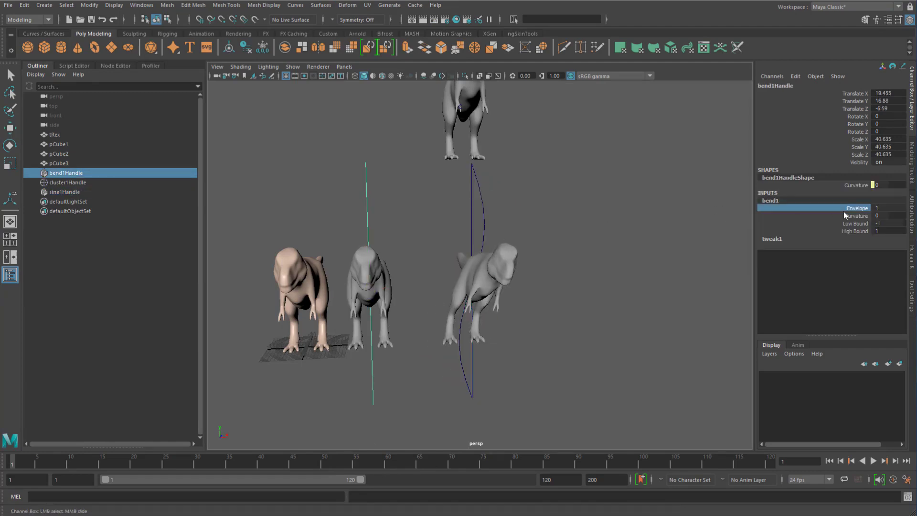
left_click(855, 216)
middle_click_drag(338, 231, 541, 259)
left_click(554, 250)
left_click_drag(498, 275, 535, 287, "alt")
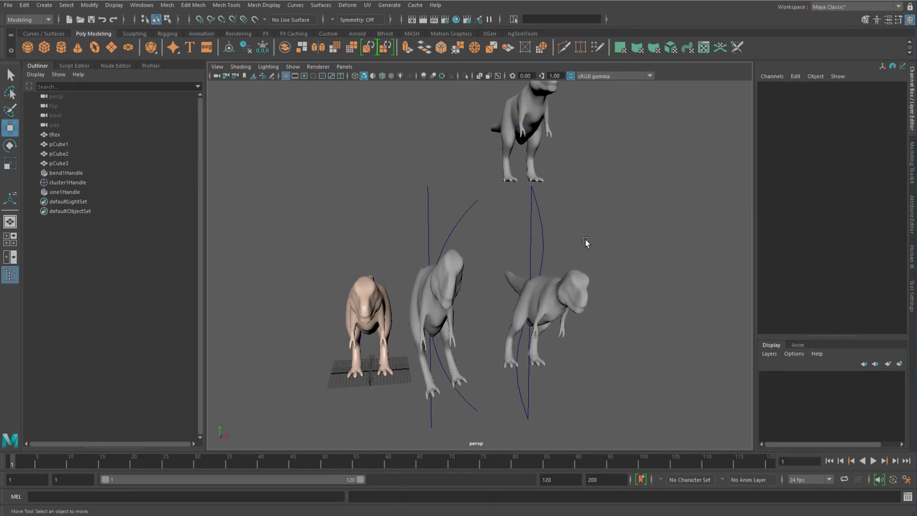
Rotate cluster1Handle so the raised pCube2 dinosaur faces the opposite side, and clear the selection.
left_click(80, 183)
key("e")
left_click_drag(517, 155, 542, 158)
left_click(373, 268)
left_click_drag(374, 267, 400, 273, "alt")
left_click_drag(353, 211, 393, 190, "alt")
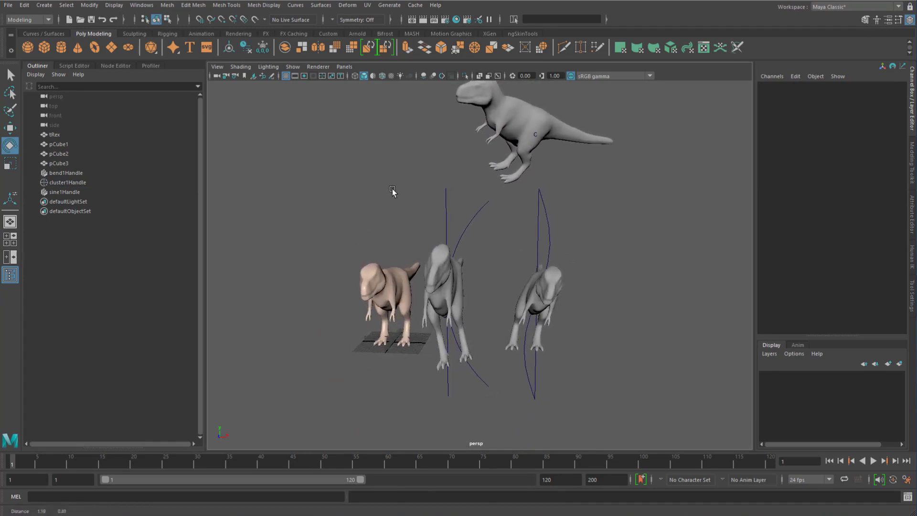
Save the scene under the new name trex_cubes_connected_rigged in Maya ASCII format.
key("q")
key("ctrl+shift+s")
left_click(422, 340)
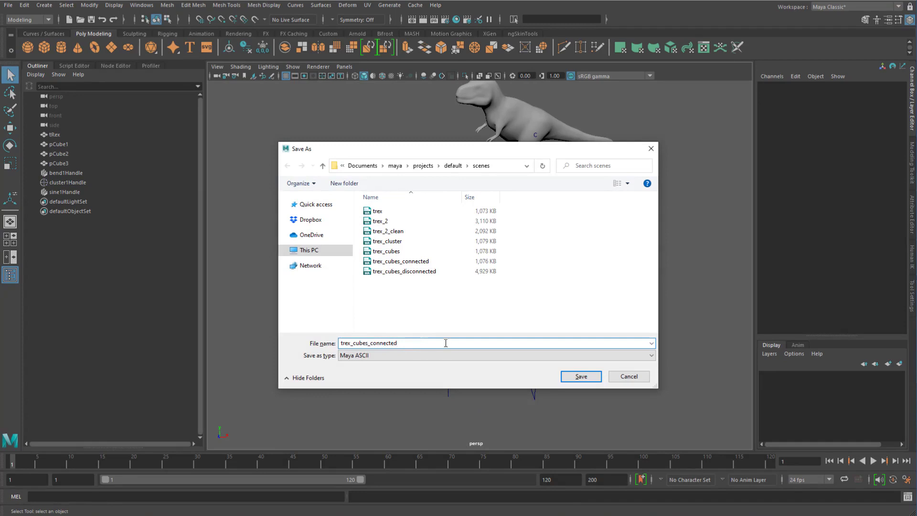
type("_rigged")
key("Return")
key("e")
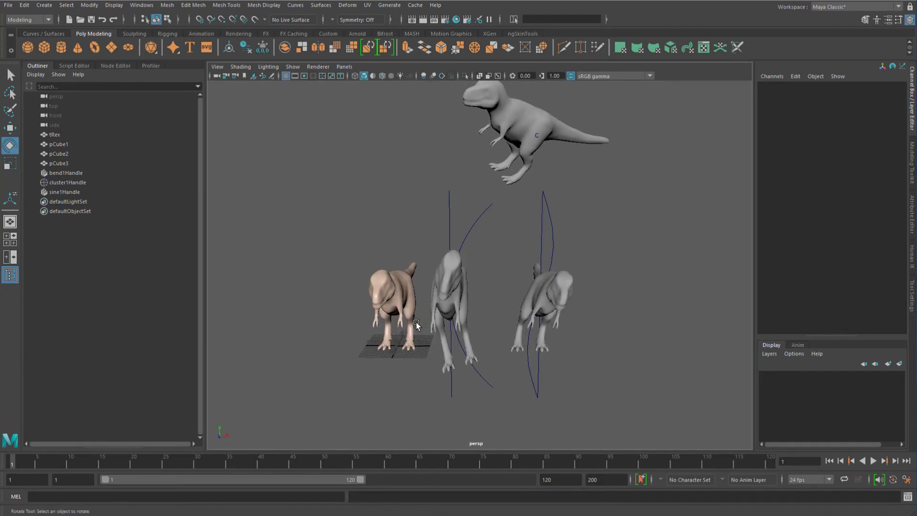
Compare the file sizes of trex_cubes_connected_rigged and trex in the scenes folder without saving again.
key("q")
key("ctrl+shift+s")
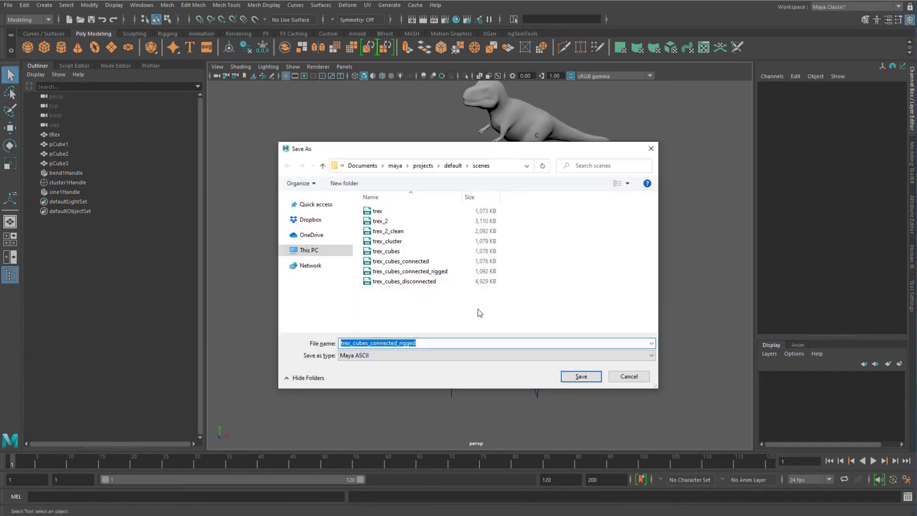
left_click(462, 273)
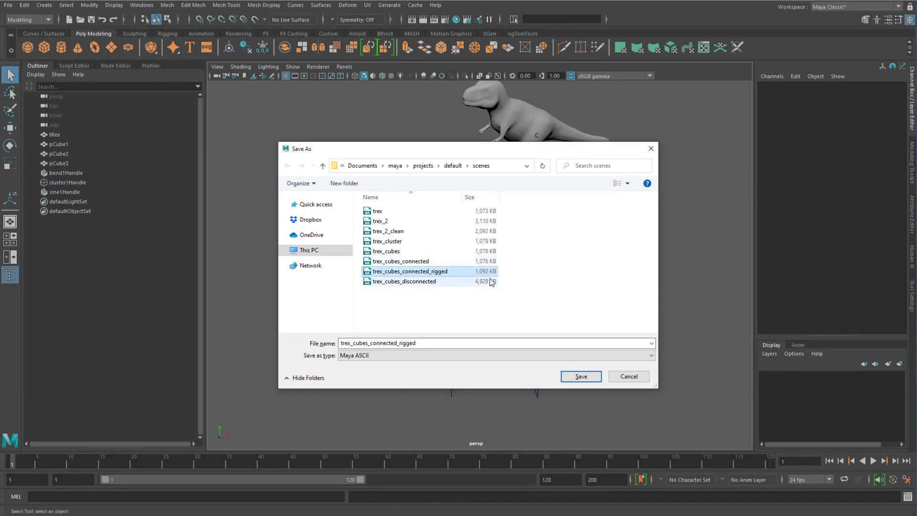
left_click(492, 212)
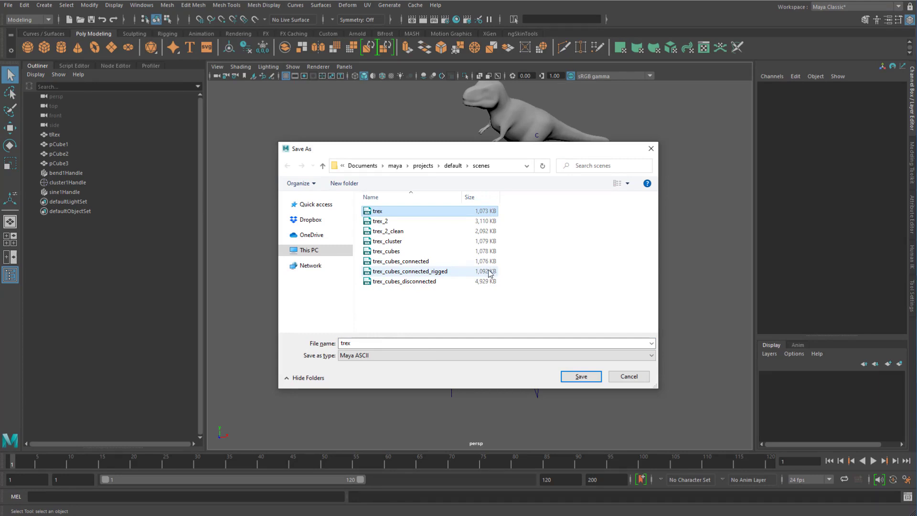
left_click(629, 376)
key("e")
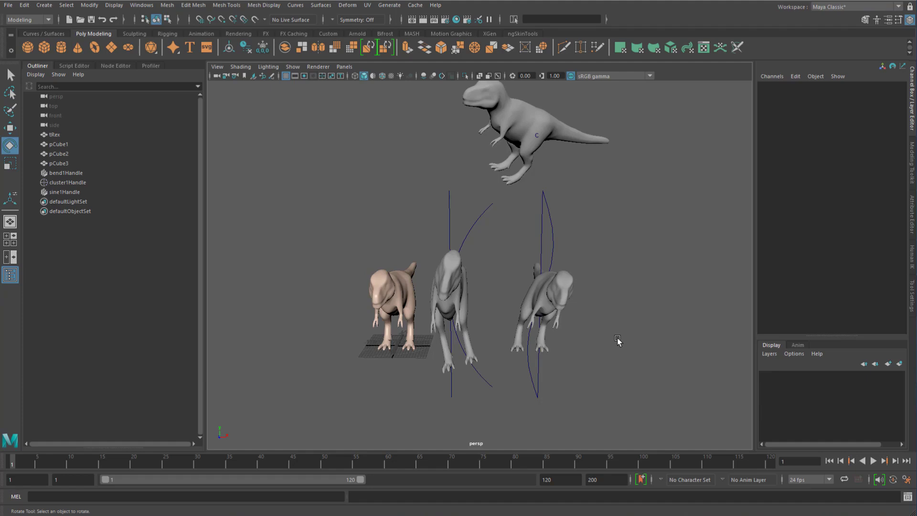
Examine the original tRex beside its three deformed copies and check its output connections.
left_click_drag(506, 275, 495, 231, "alt")
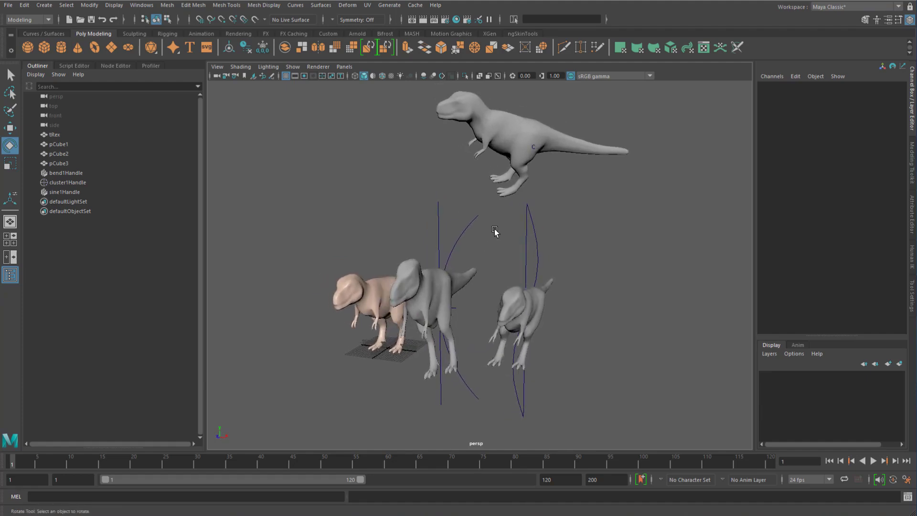
left_click_drag(321, 216, 365, 216, "alt")
right_click_drag(325, 258, 354, 276, "alt")
middle_click_drag(354, 276, 367, 275, "alt")
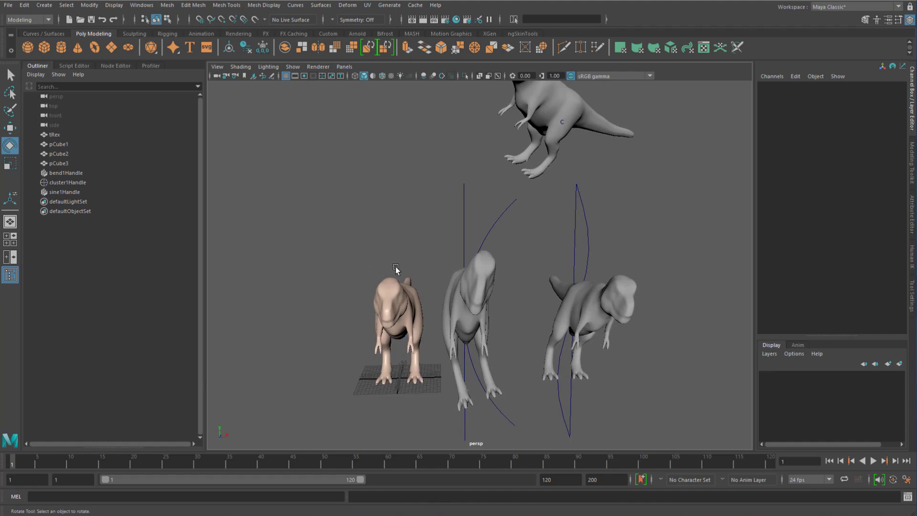
left_click(406, 326)
key("w")
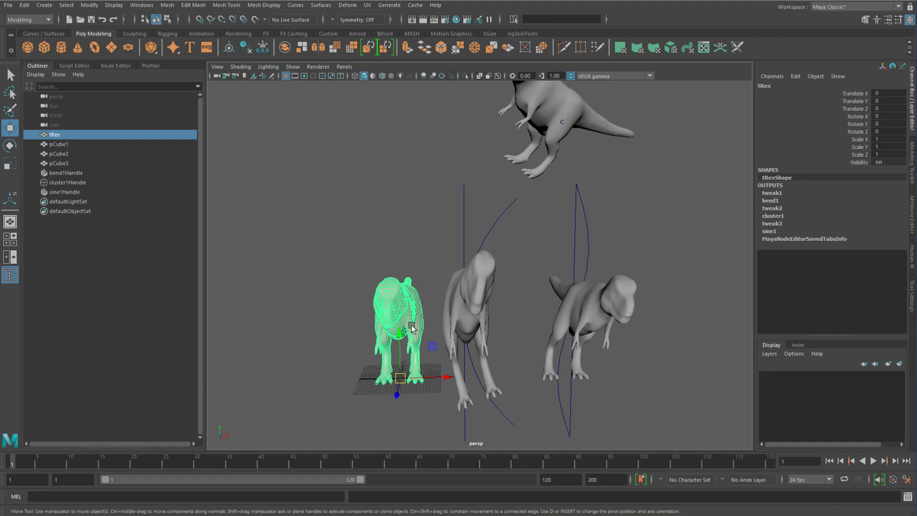
left_click(335, 152)
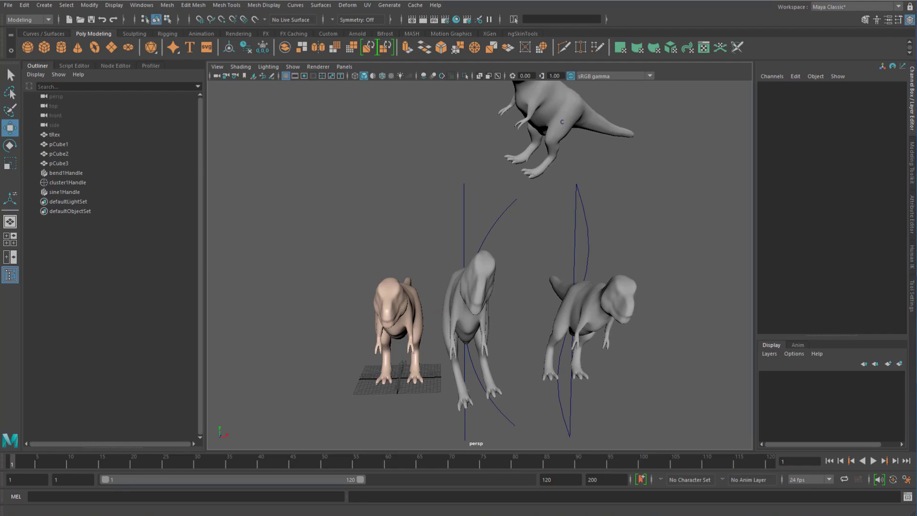
Switch to Notepad++ showing trex_cubes_connected_rigged.ma, bring its window fully into view and widen it.
key("alt+Tab")
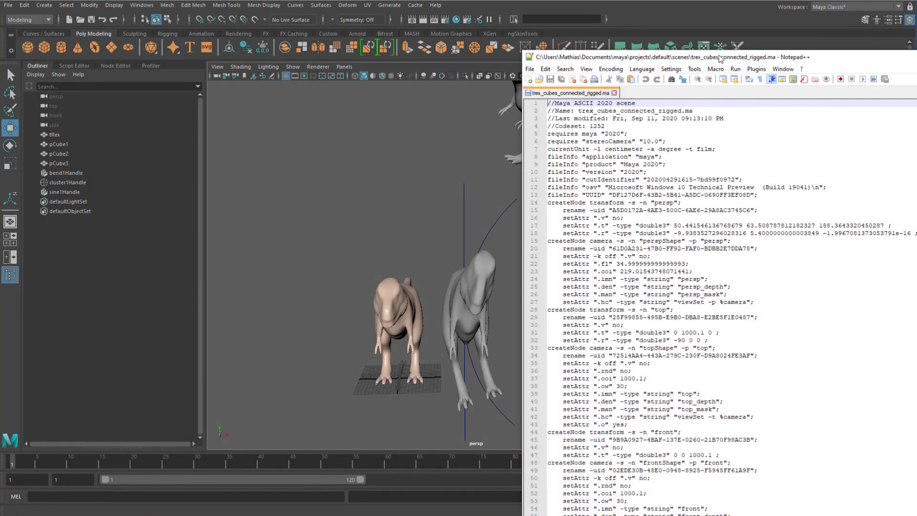
left_click_drag(717, 54, 353, 16)
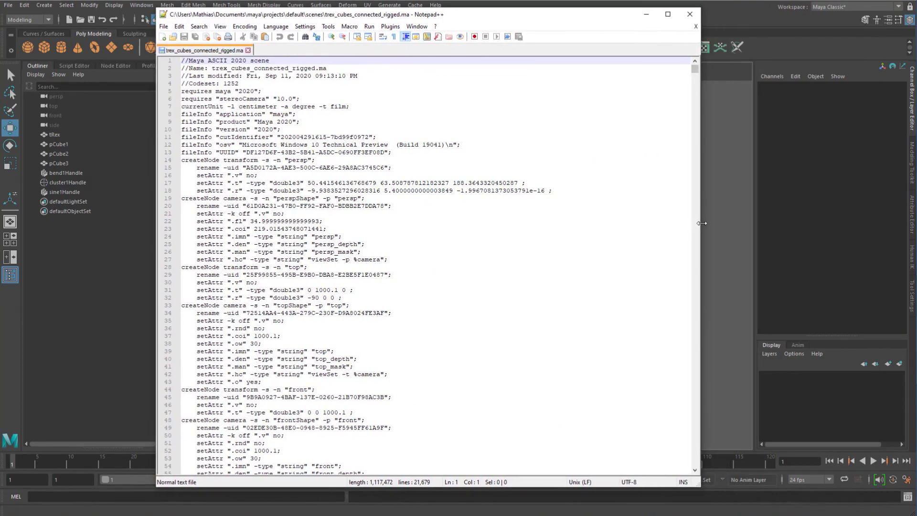
left_click_drag(699, 226, 819, 227)
Locate the createNode line of the tRexShape mesh in the scene file.
left_click(441, 260)
scroll(441, 240, "down", 1)
scroll(441, 240, "down", 14)
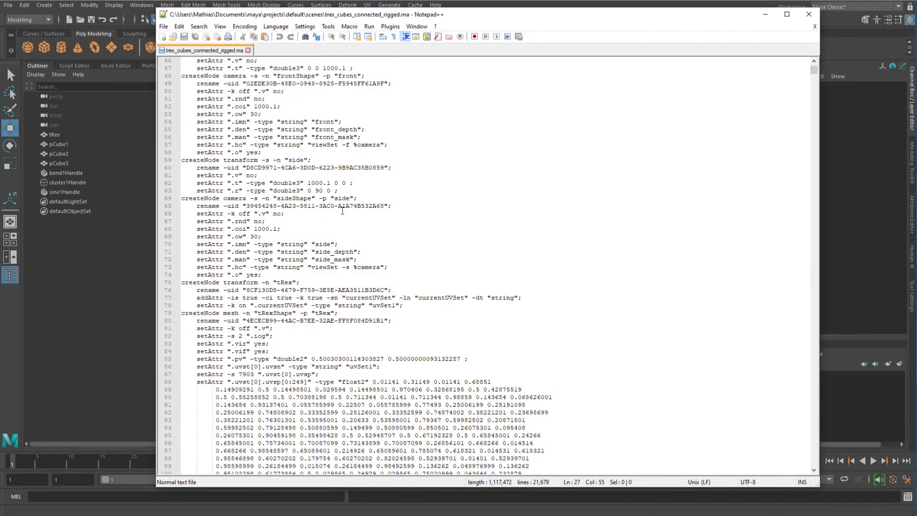
scroll(329, 210, "down", 5)
left_click(322, 201)
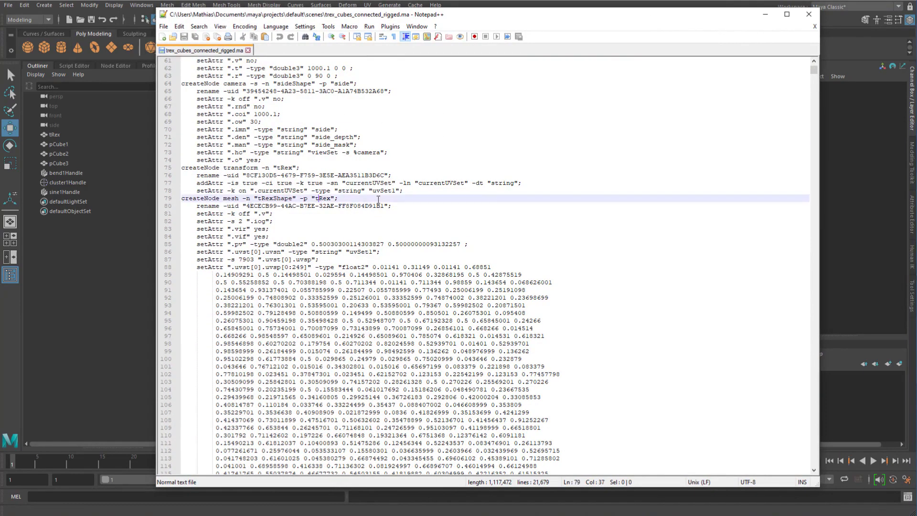
Examine the UV and face data stored for the tRexShape mesh throughout the scene file.
scroll(342, 201, "down", 20)
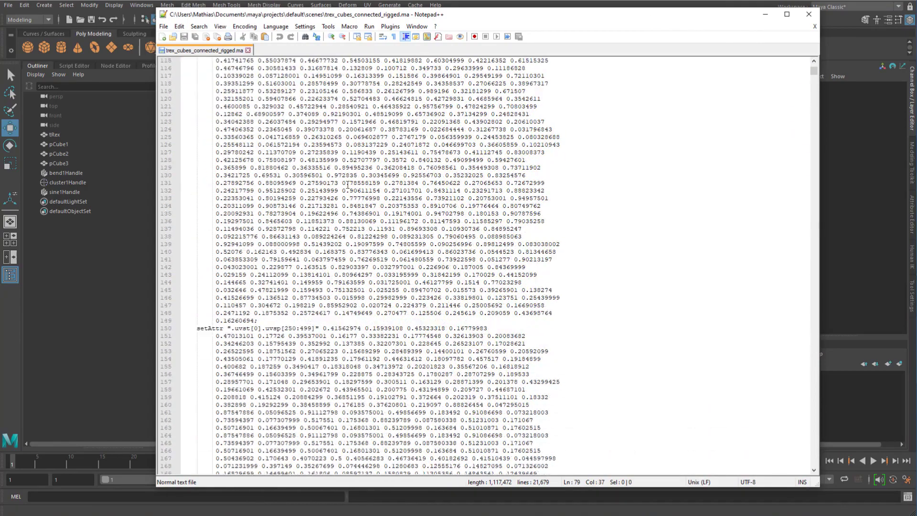
scroll(412, 148, "down", 20)
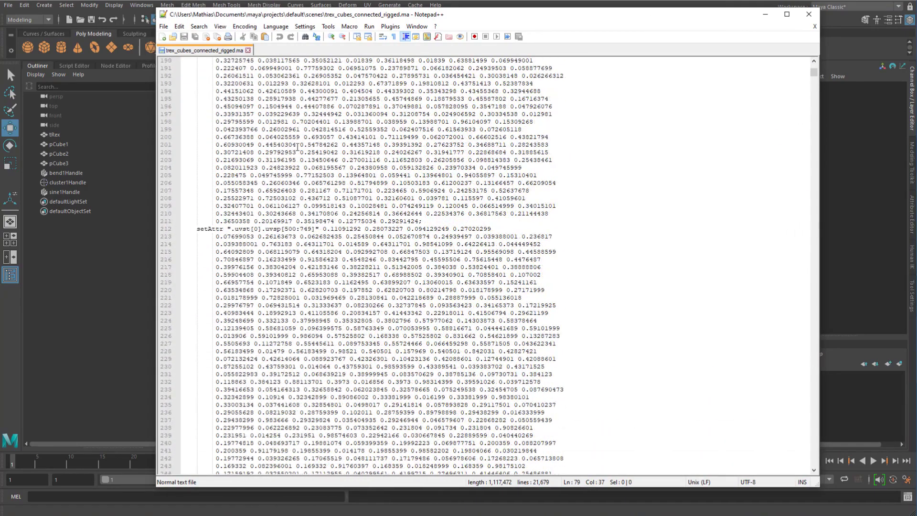
scroll(348, 169, "down", 20)
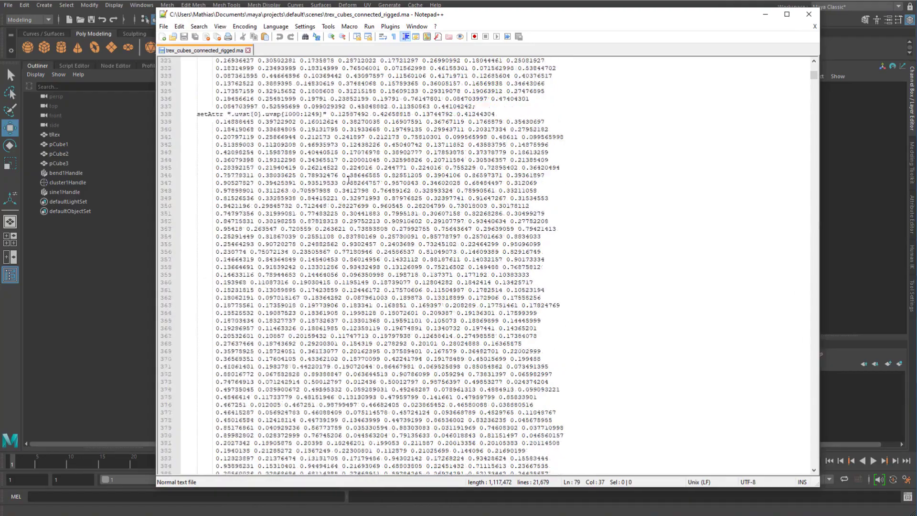
scroll(364, 196, "down", 20)
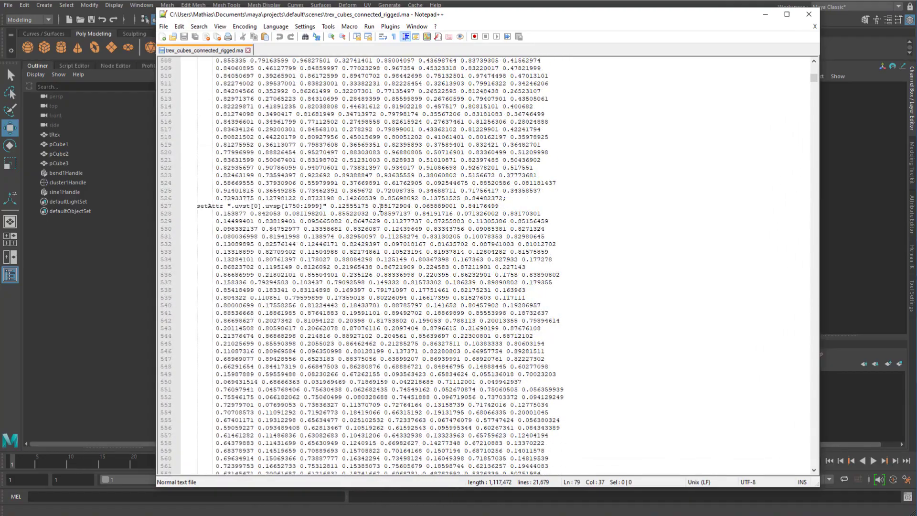
scroll(373, 234, "down", 12)
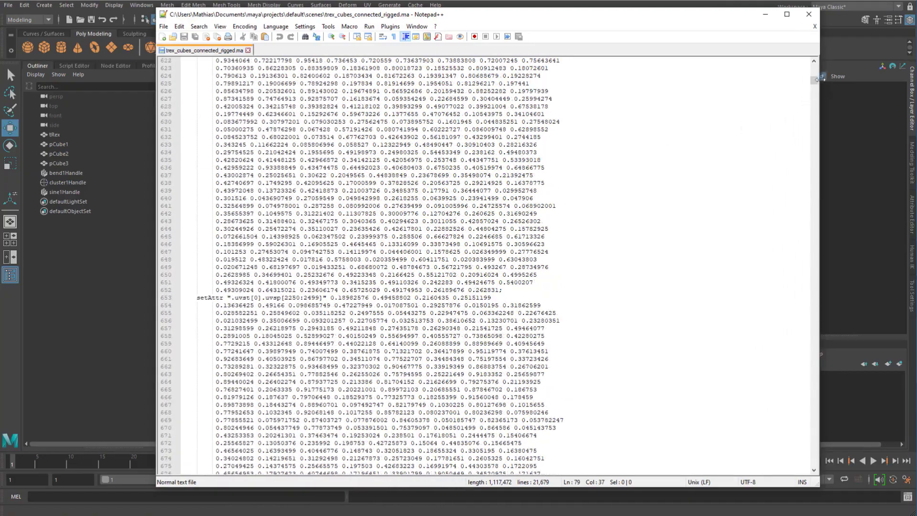
left_click_drag(814, 81, 797, 207)
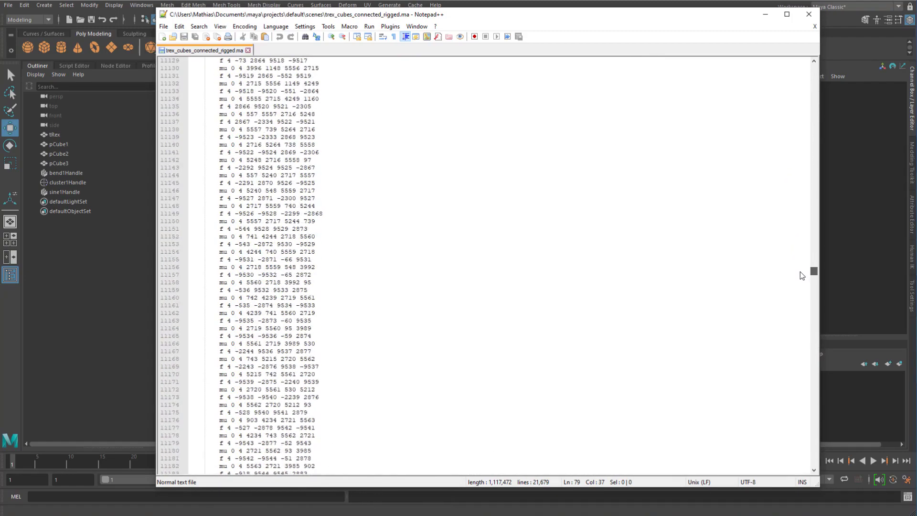
left_click_drag(800, 275, 799, 396)
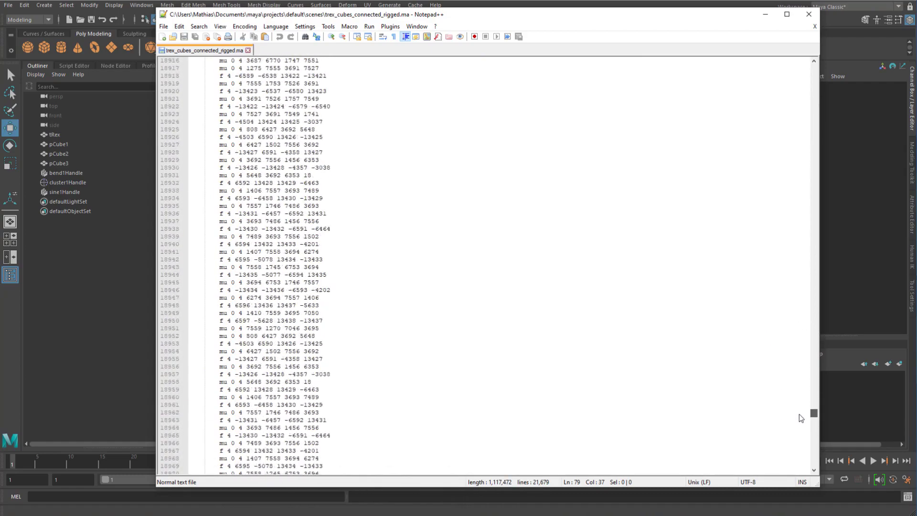
Review the connections and node definitions from the end of the file back to the createNode blocks of pCube1, pCube2 and pCube3.
left_click_drag(801, 447, 798, 461)
scroll(621, 334, "up", 20)
scroll(604, 333, "up", 20)
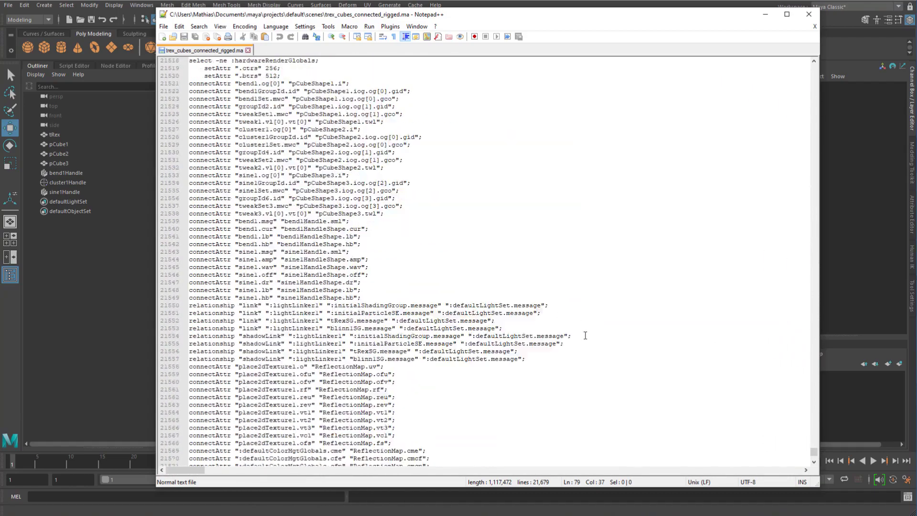
scroll(549, 329, "up", 20)
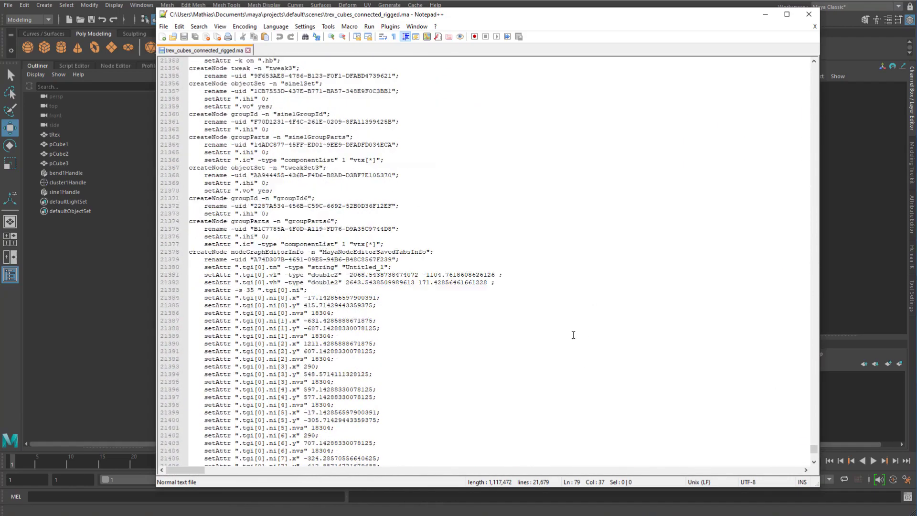
scroll(529, 321, "up", 20)
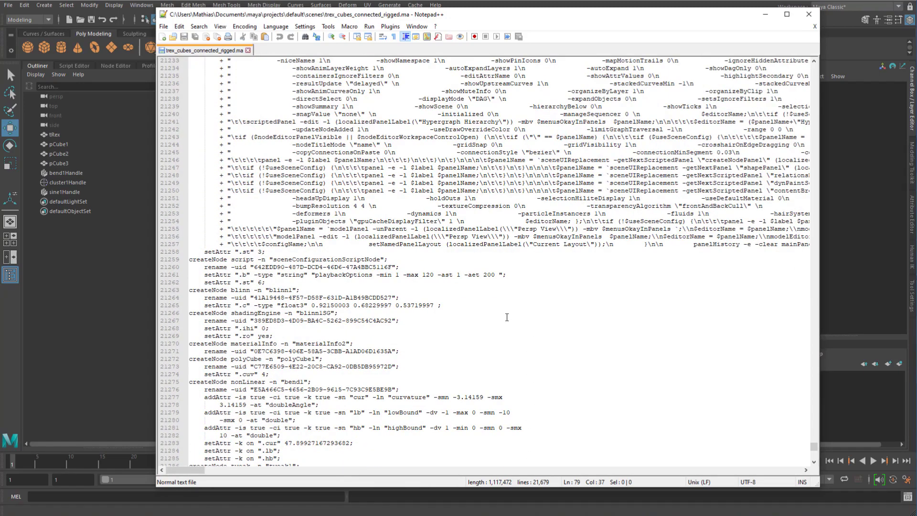
scroll(500, 317, "up", 20)
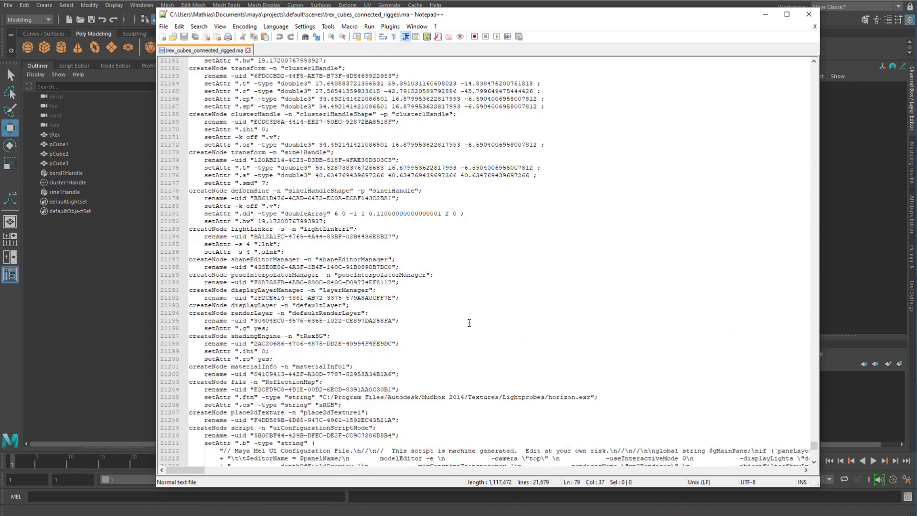
scroll(430, 310, "up", 6)
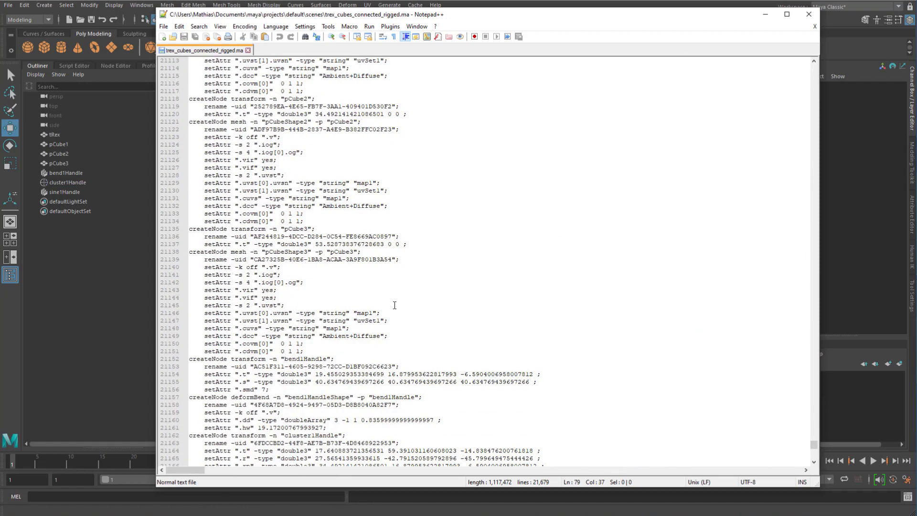
scroll(307, 251, "up", 9)
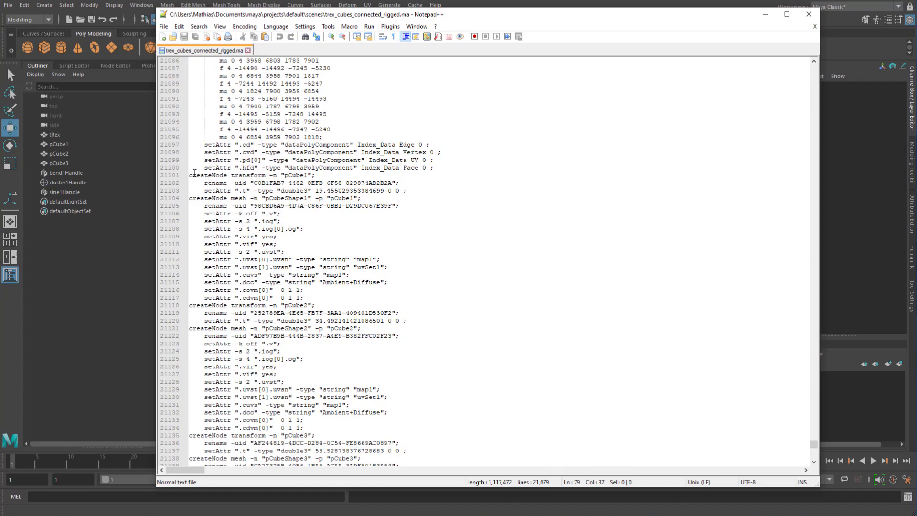
Highlight the complete pCube1 and pCubeShape1 definition and compare it with the pCube2 and pCube3 blocks.
left_click_drag(190, 176, 333, 177)
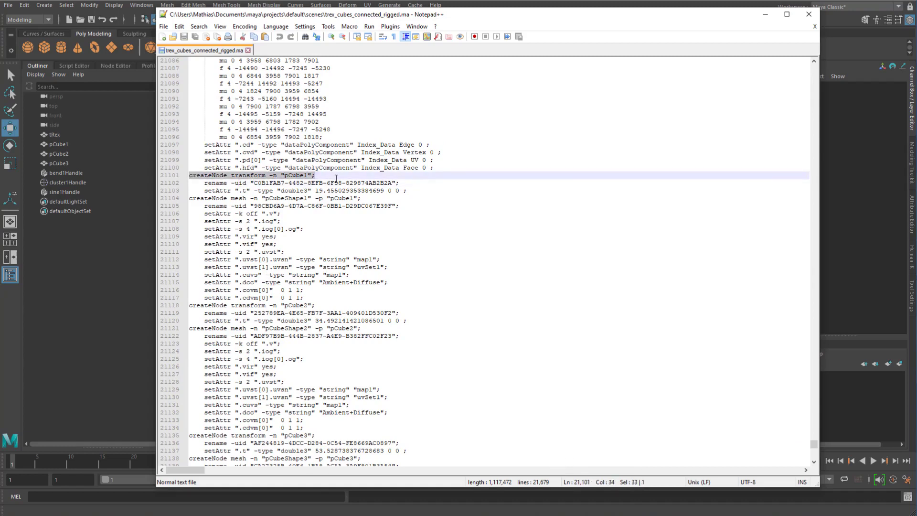
left_click(305, 176)
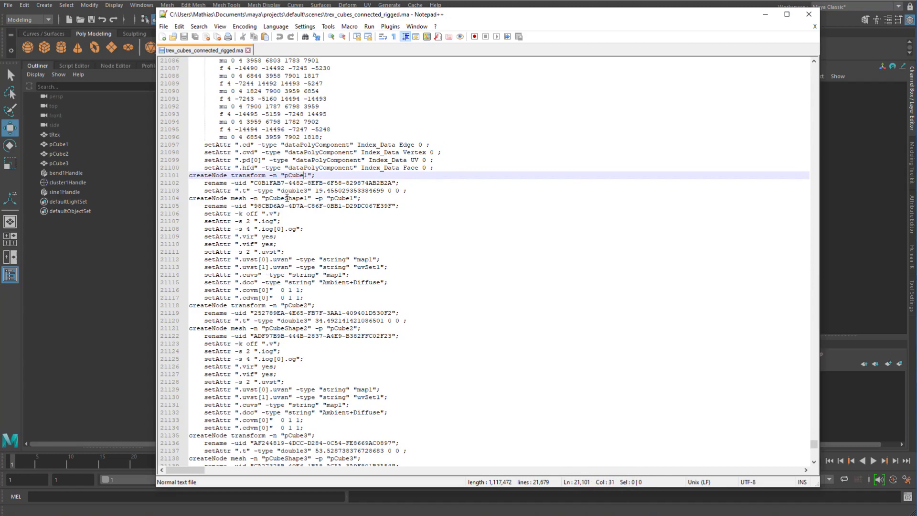
left_click(184, 199)
left_click(335, 267)
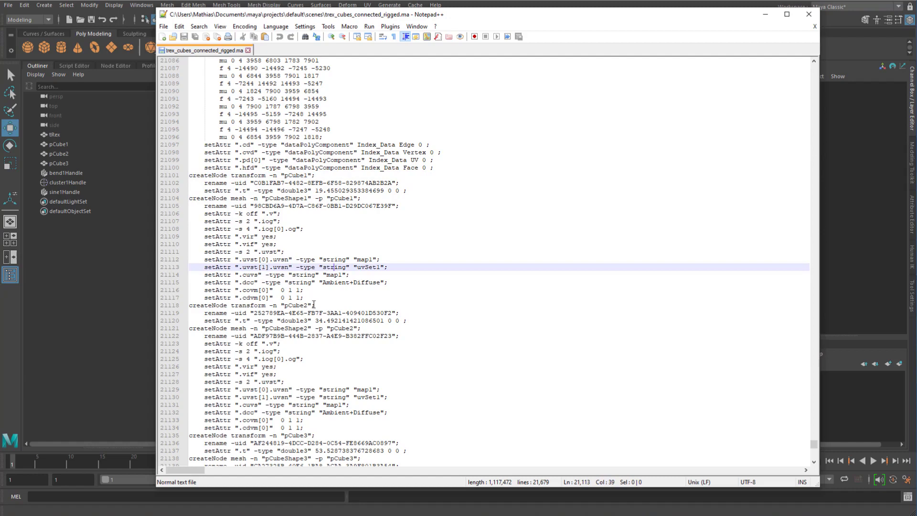
left_click_drag(304, 297, 185, 175)
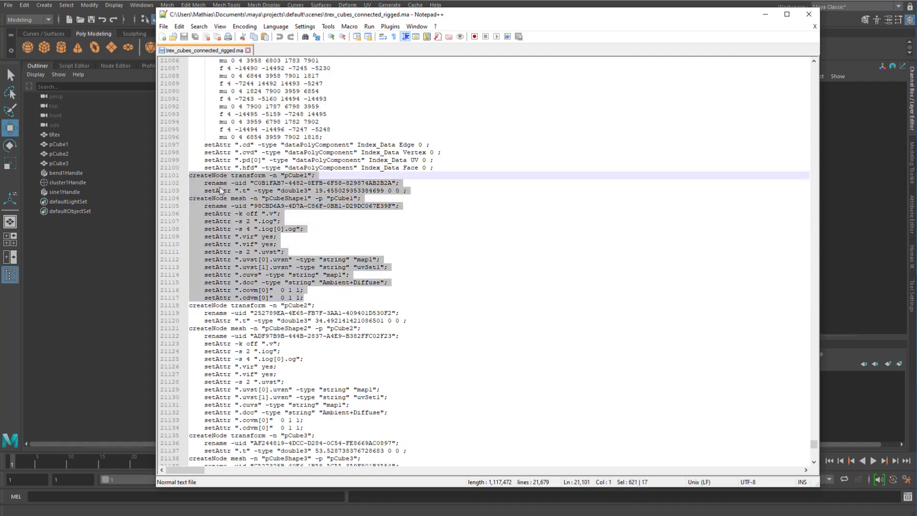
scroll(382, 216, "down", 4)
left_click(383, 219)
left_click(296, 84)
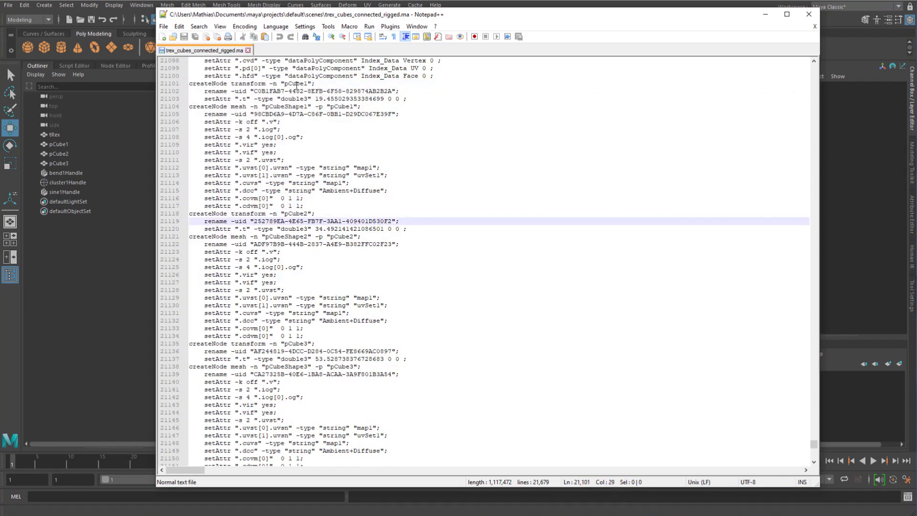
Search the file for pCubeShape1 and move the Find dialog clear of the connectAttr lines.
scroll(295, 156, "up", 2)
double_click(295, 153)
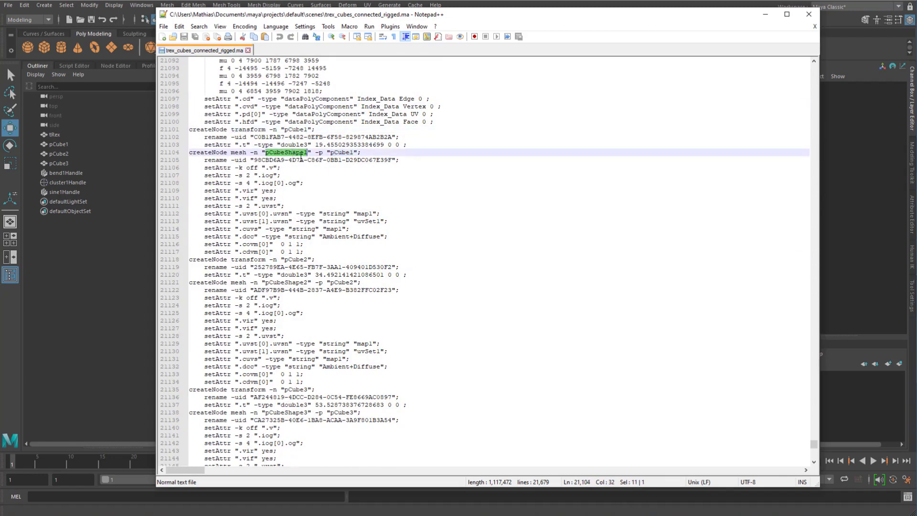
key("ctrl+f")
key("Return")
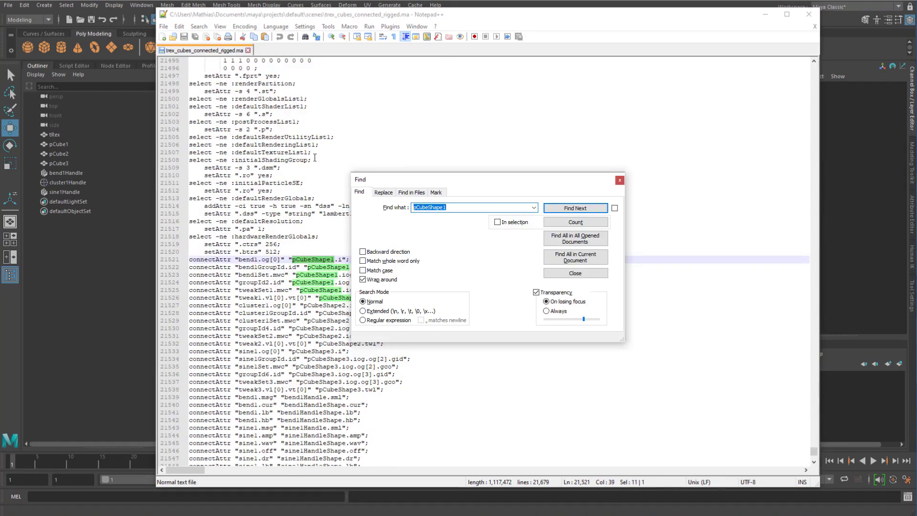
left_click_drag(465, 180, 614, 122)
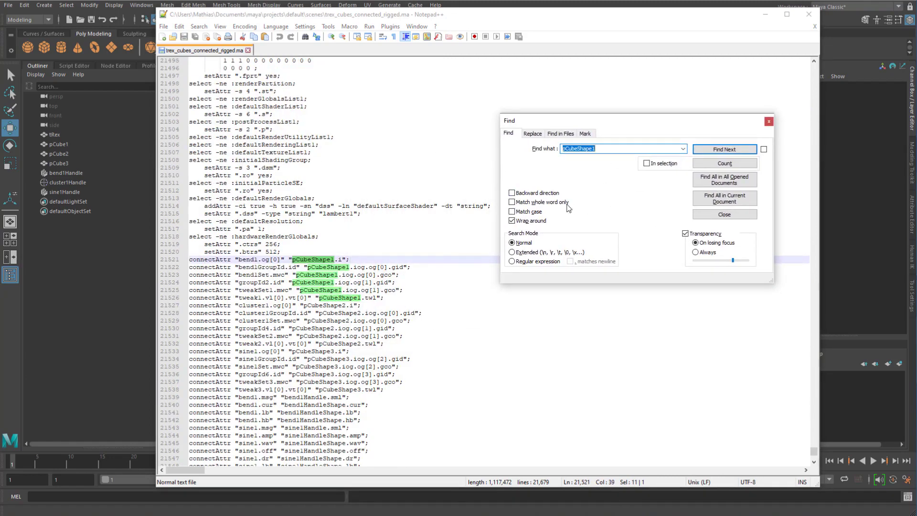
Step through the occurrences of pCubeShape1, wrapping around the end of the file and returning to its connectAttr lines.
left_click(735, 150)
left_click(735, 150)
left_click(735, 150)
left_click(734, 150)
left_click(735, 151)
left_click(734, 151)
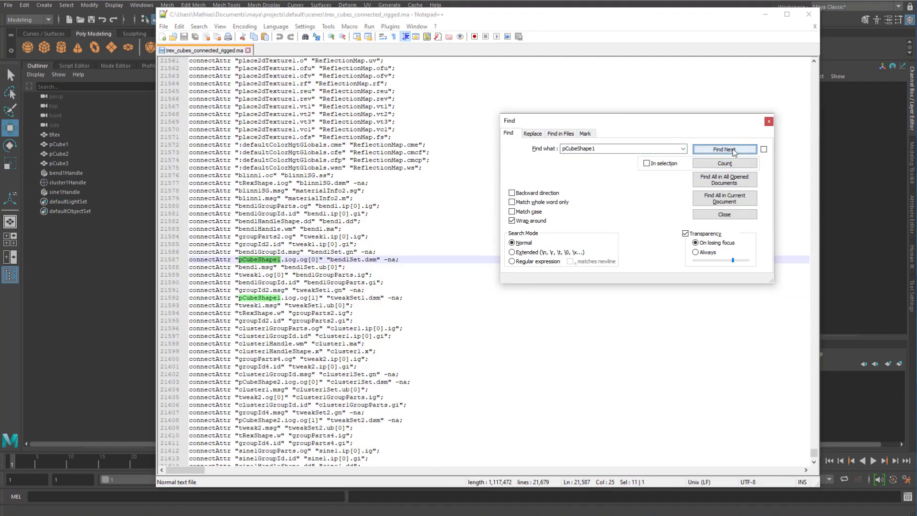
left_click(734, 150)
left_click(734, 150)
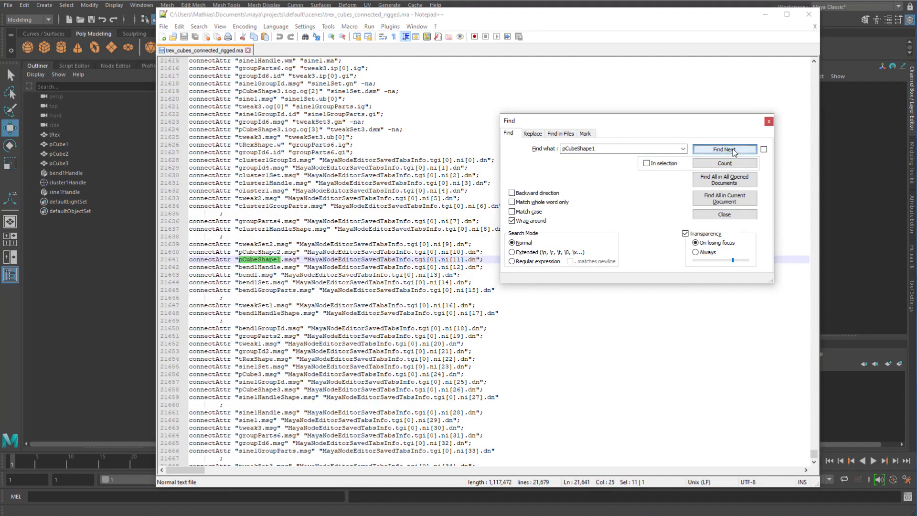
left_click(735, 150)
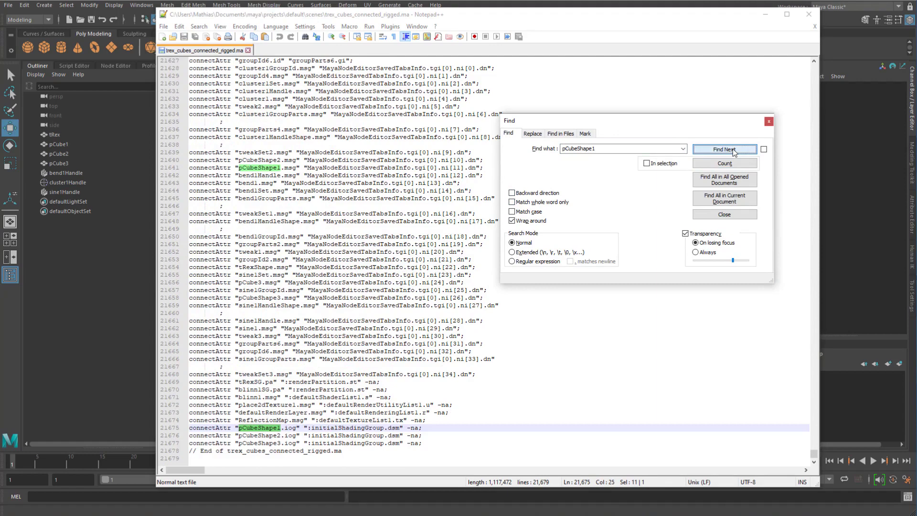
left_click(734, 151)
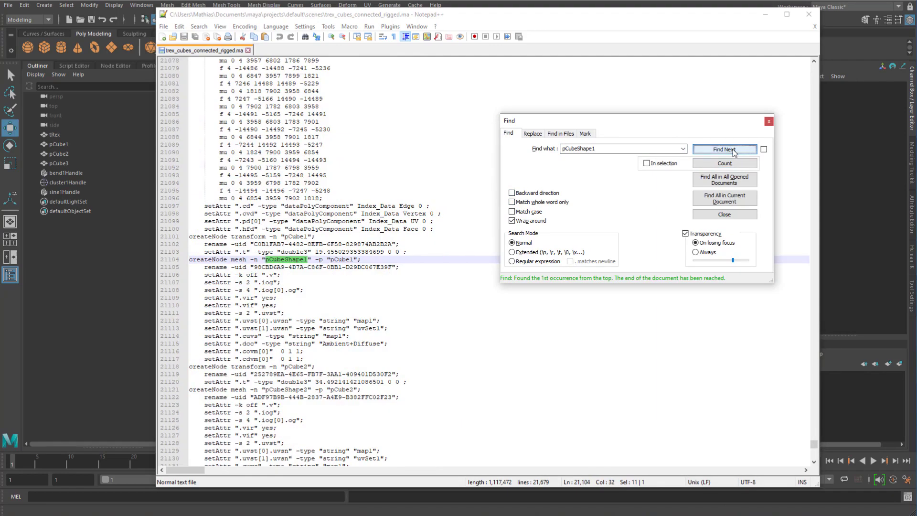
left_click(734, 151)
left_click(734, 151)
left_click(733, 150)
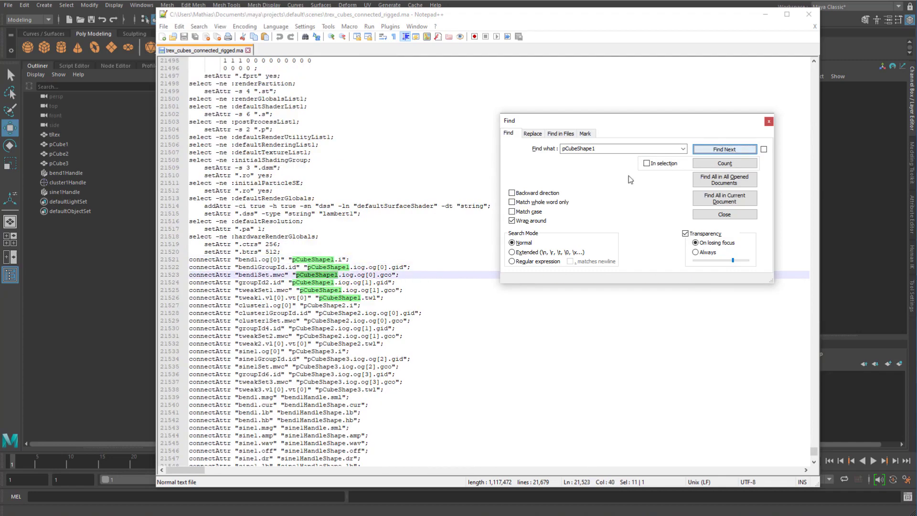
Search the file for worldMesh, then close the search.
double_click(620, 148)
type("world")
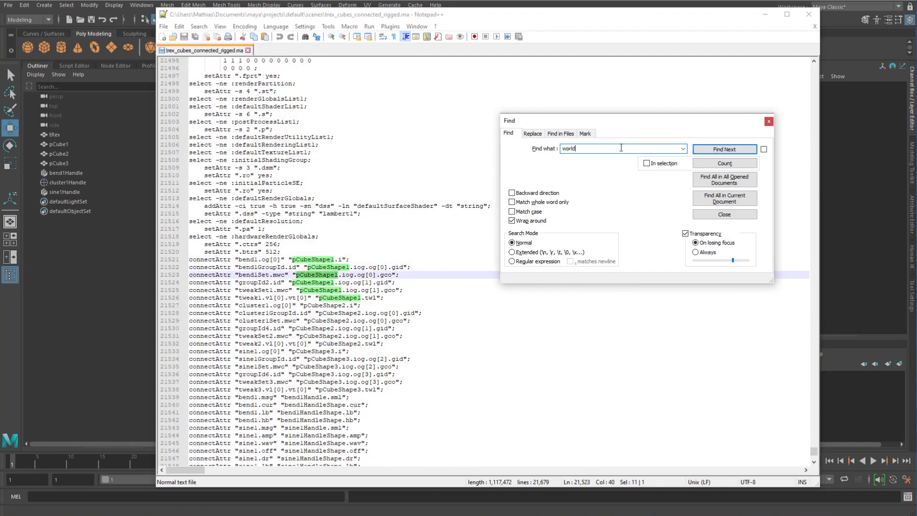
type("Mesh")
key("Return")
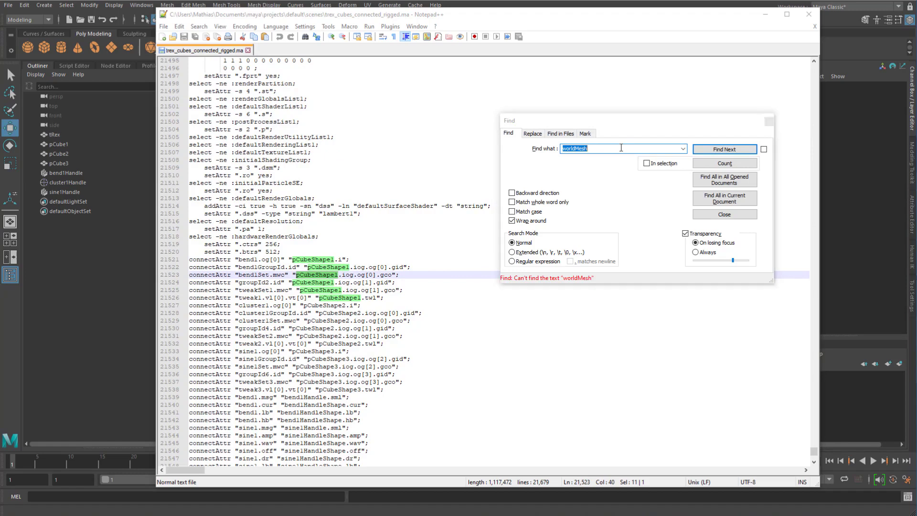
left_click(706, 149)
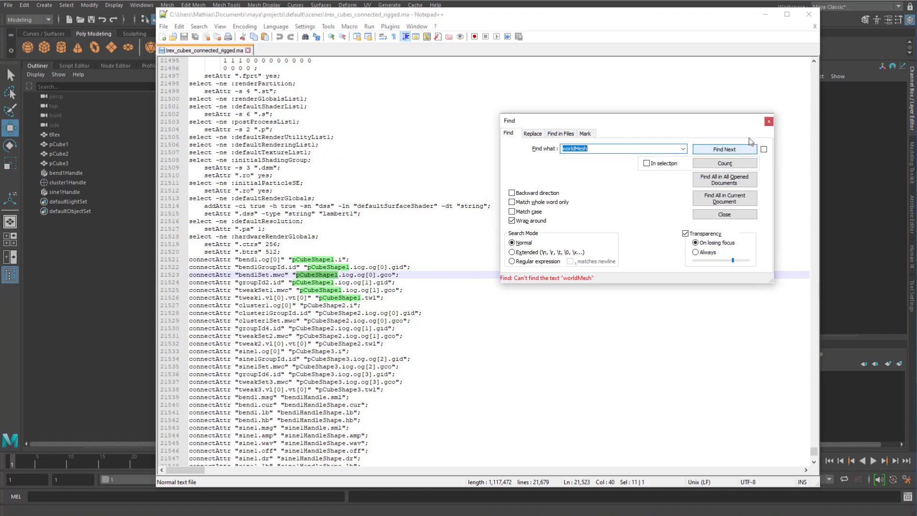
left_click(768, 122)
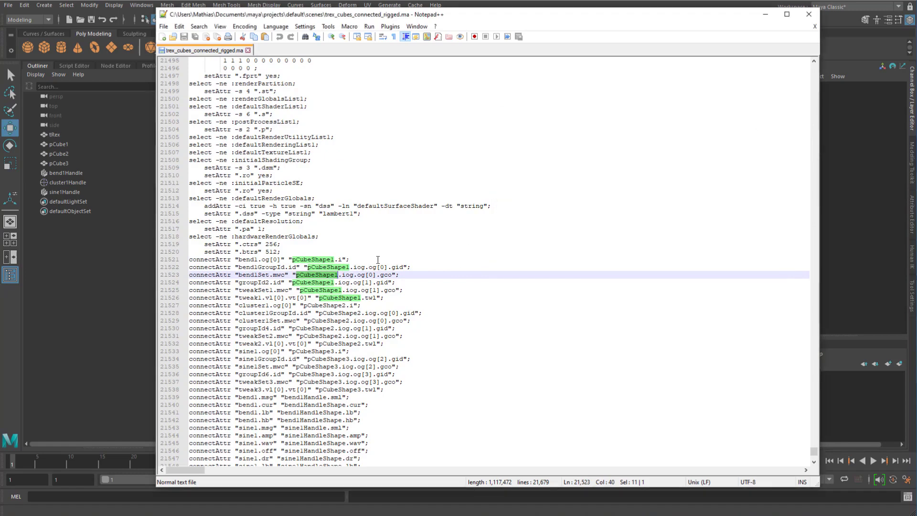
Examine the pCubeShape1 connectAttr lines and the node definitions above them, with pCubeShape1 loaded as the search term.
scroll(329, 267, "down", 1)
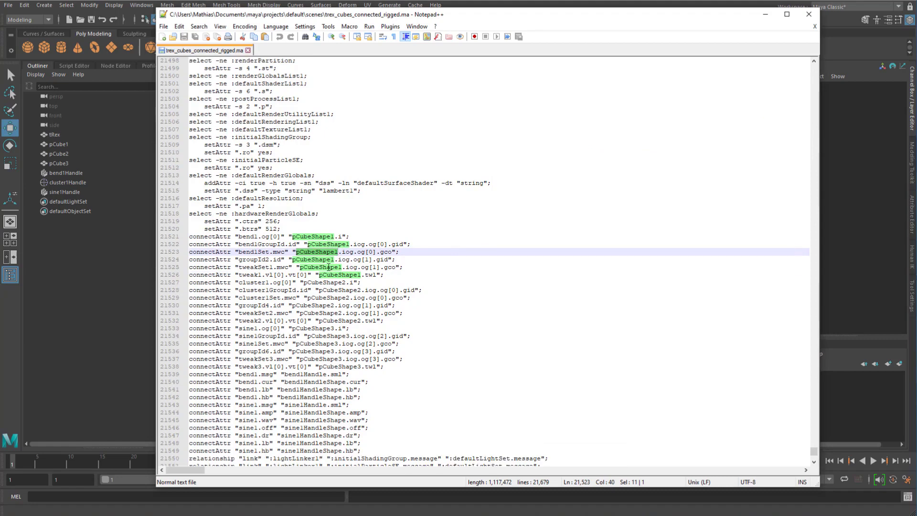
double_click(309, 237)
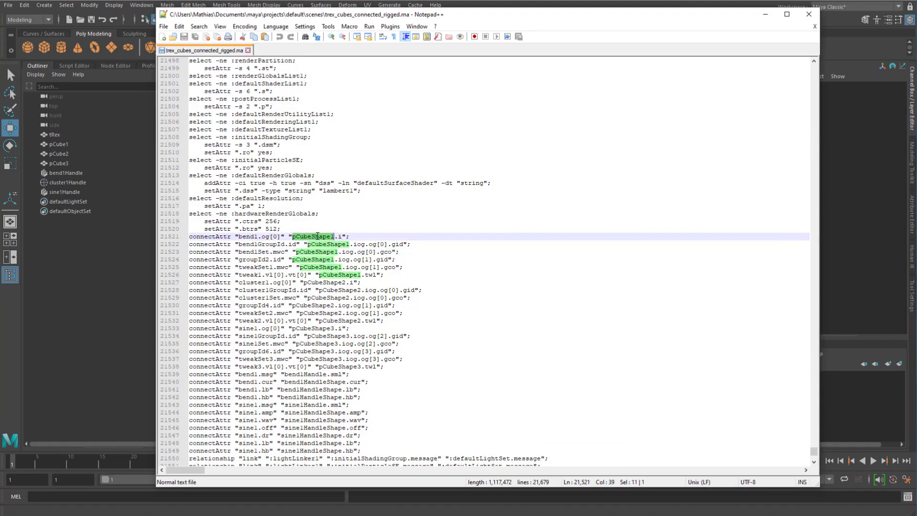
key("ctrl+f")
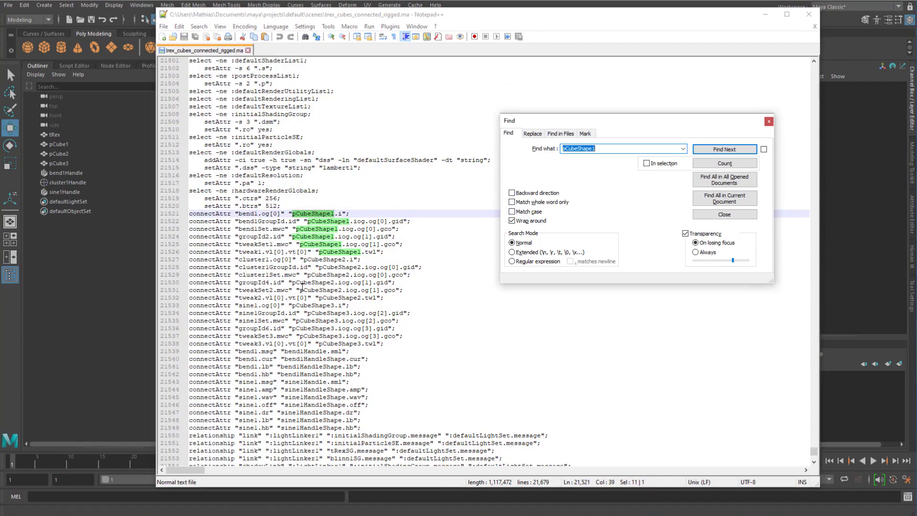
scroll(298, 286, "down", 1)
scroll(301, 286, "up", 3)
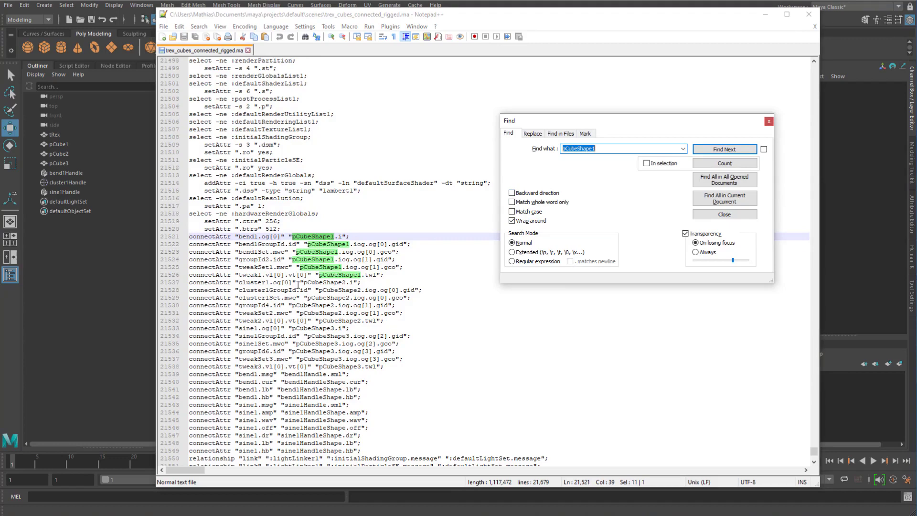
scroll(320, 282, "up", 1)
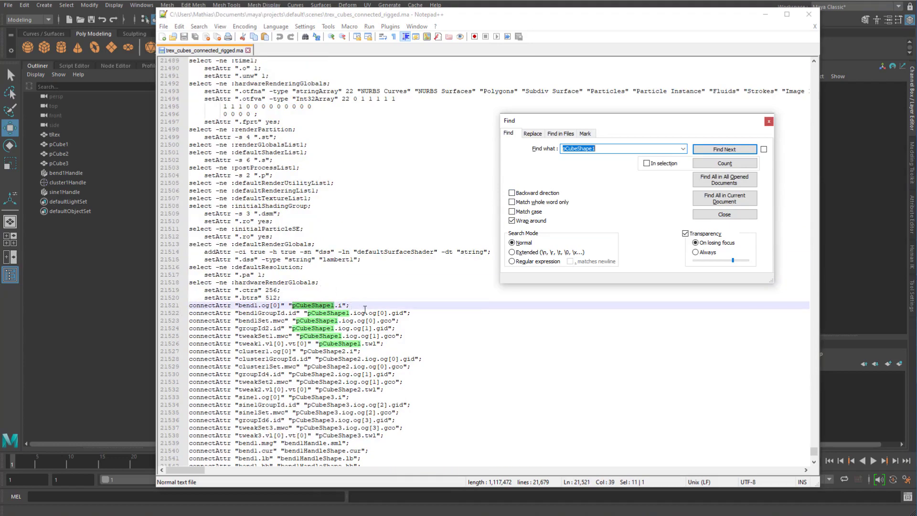
scroll(329, 310, "up", 1)
scroll(318, 318, "up", 17)
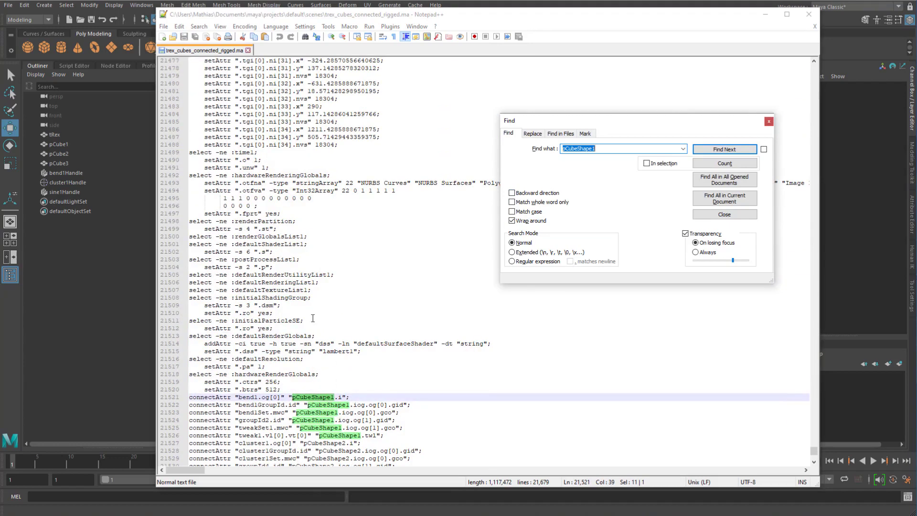
scroll(323, 320, "up", 20)
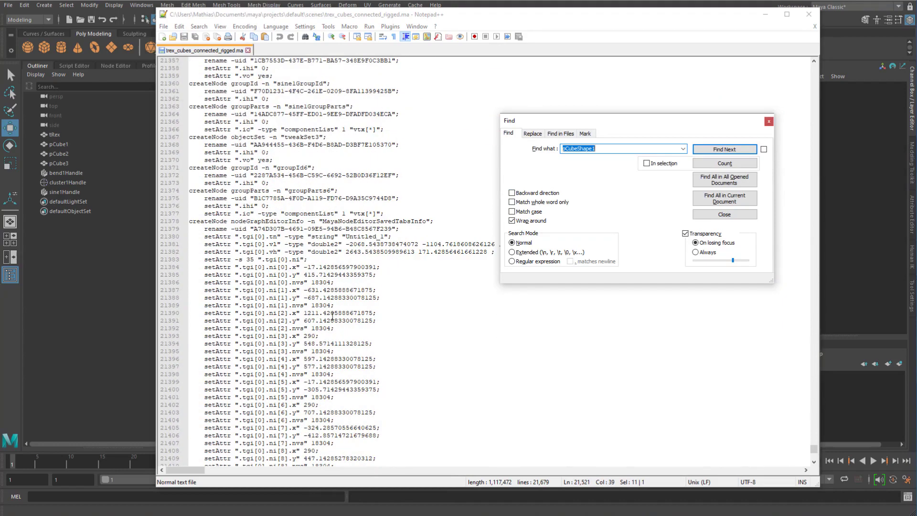
scroll(344, 296, "down", 20)
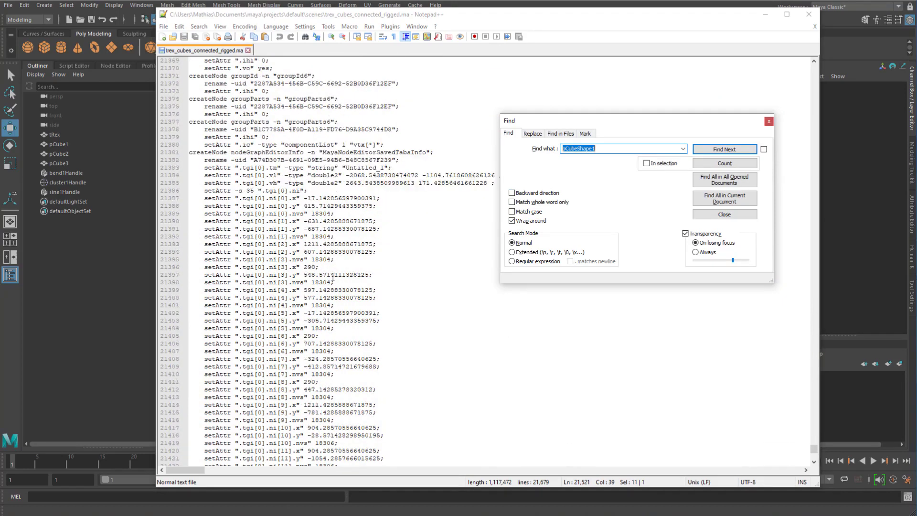
Switch to Maya and add the original tRex mesh to the Node Editor graph.
left_click(623, 150)
double_click(622, 151)
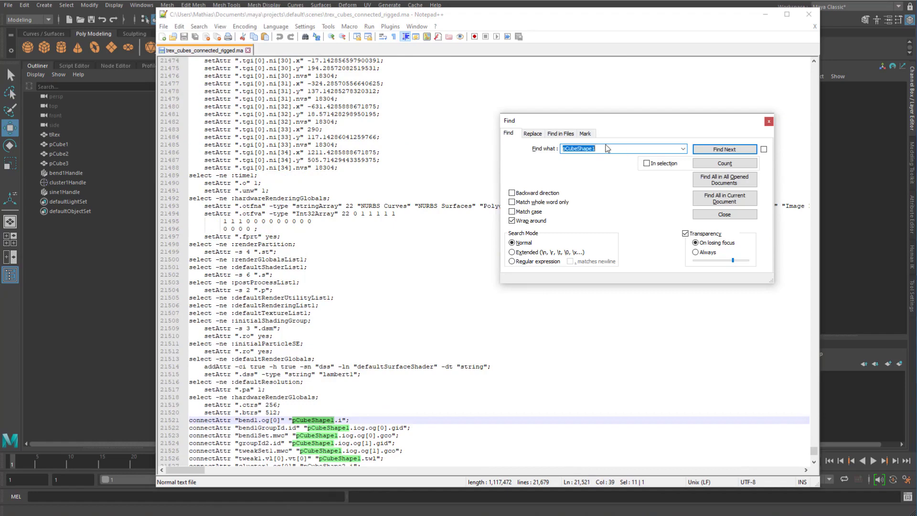
left_click(74, 248)
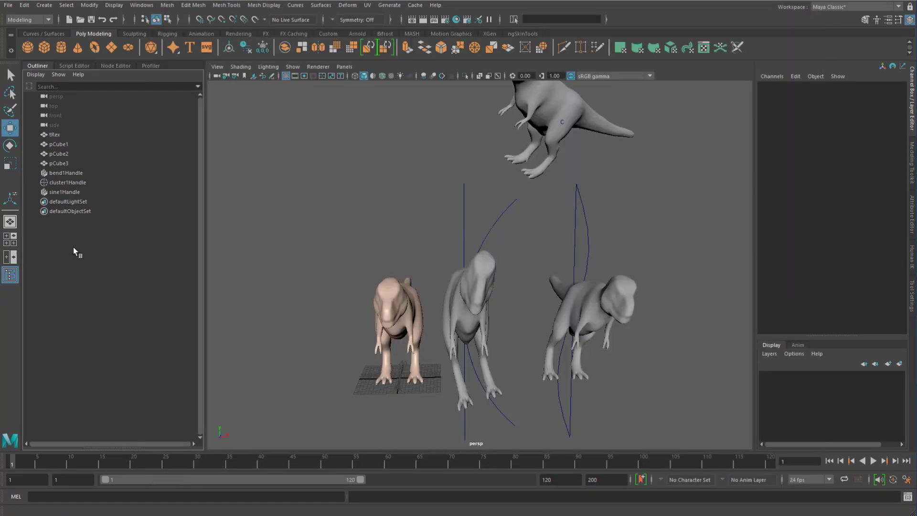
left_click(116, 65)
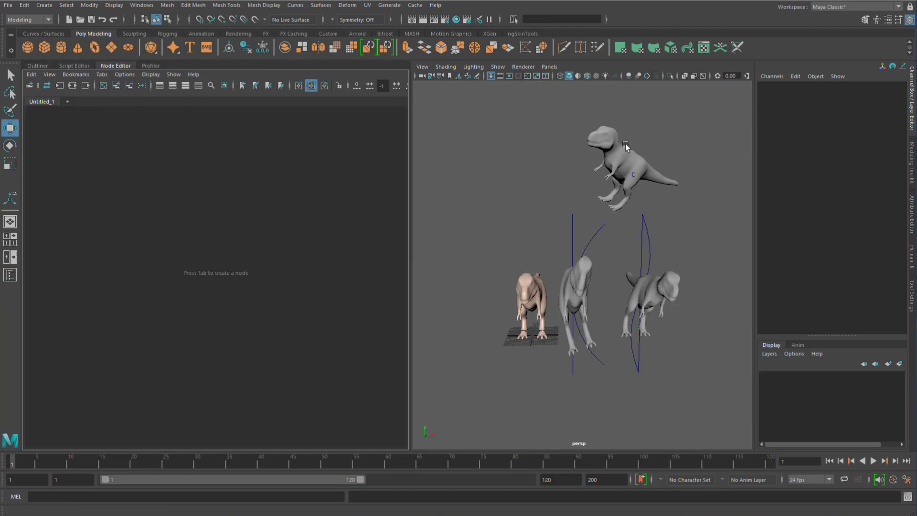
left_click(537, 289)
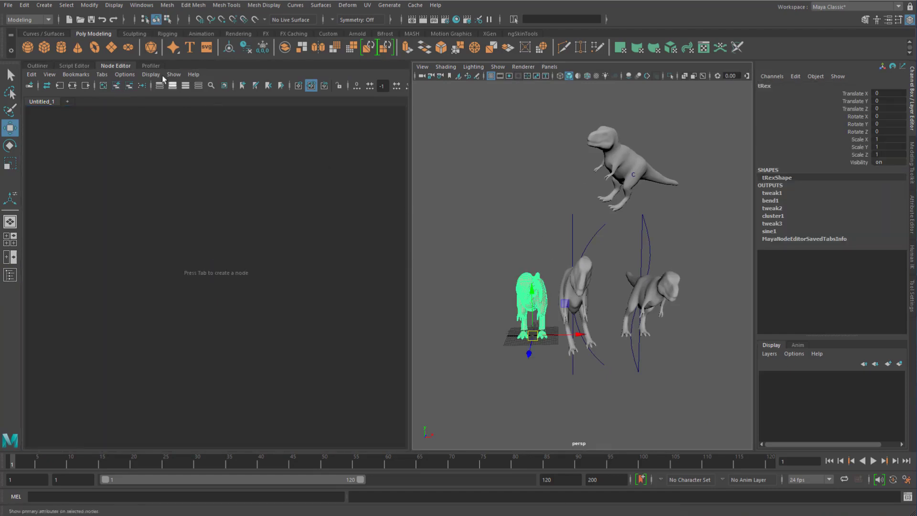
left_click(116, 85)
middle_click_drag(278, 234, 272, 434, "alt")
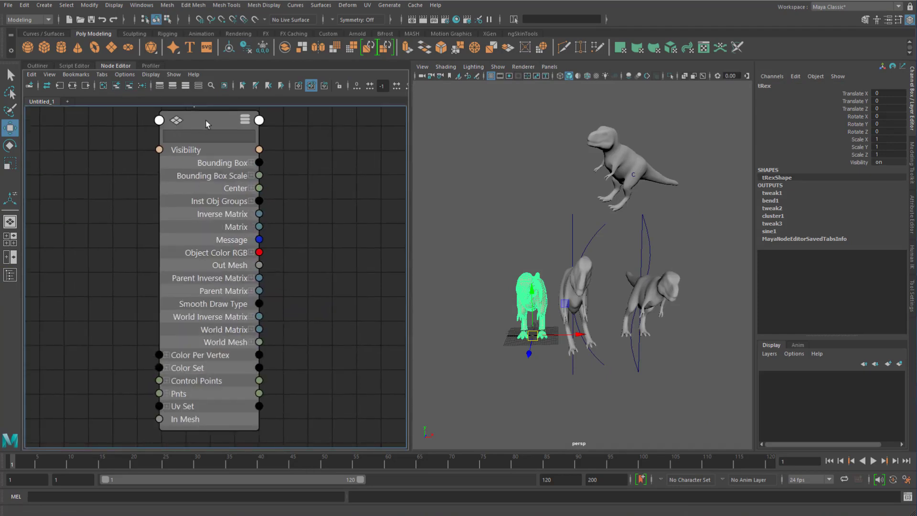
Copy the name of the tRexShape node from the Node Editor graph.
left_click_drag(207, 124, 201, 216)
left_click(304, 218)
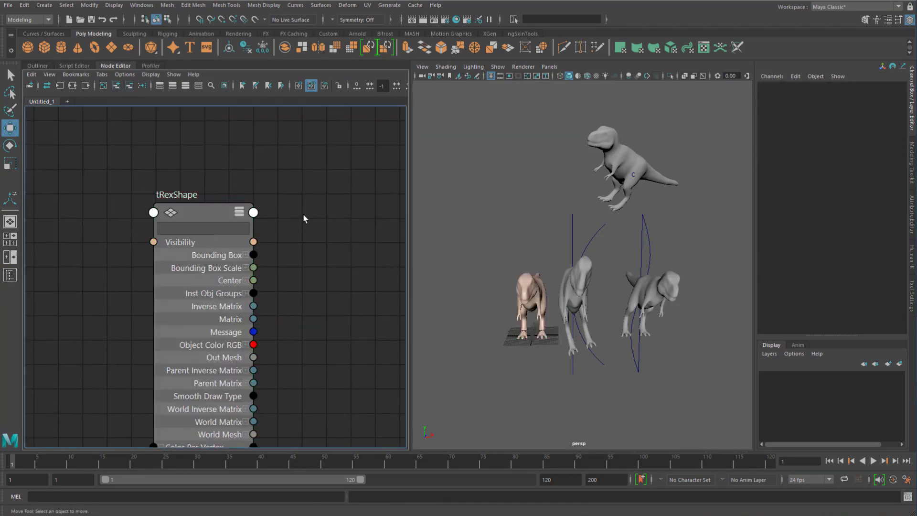
double_click(185, 195)
key("ctrl+c")
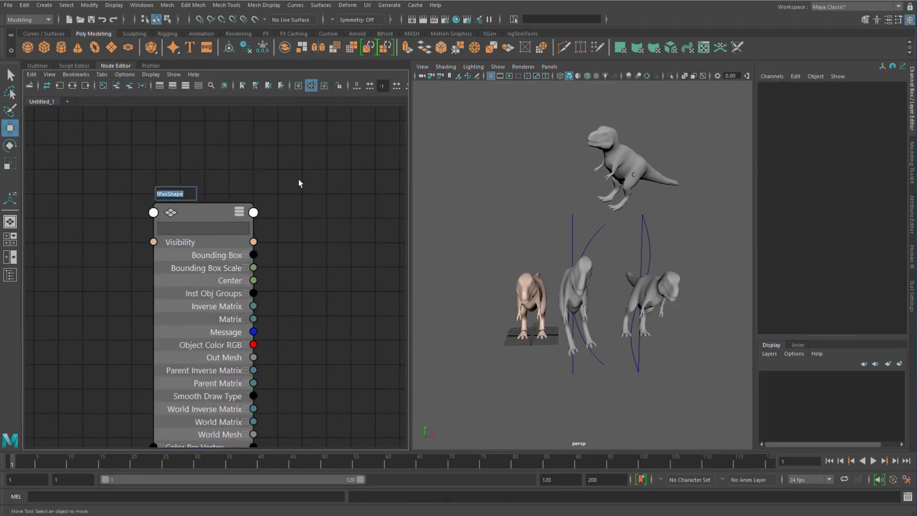
middle_click_drag(285, 191, 266, 184, "alt")
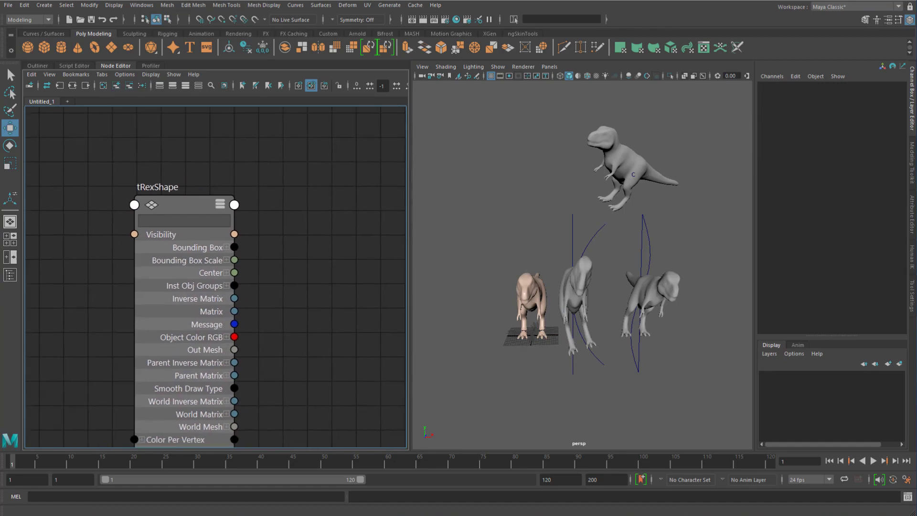
Switch to Notepad++ and search the scene file for tRexShape, stepping on to its connection into groupParts4.
key("alt+Tab")
double_click(619, 150)
key("ctrl+v")
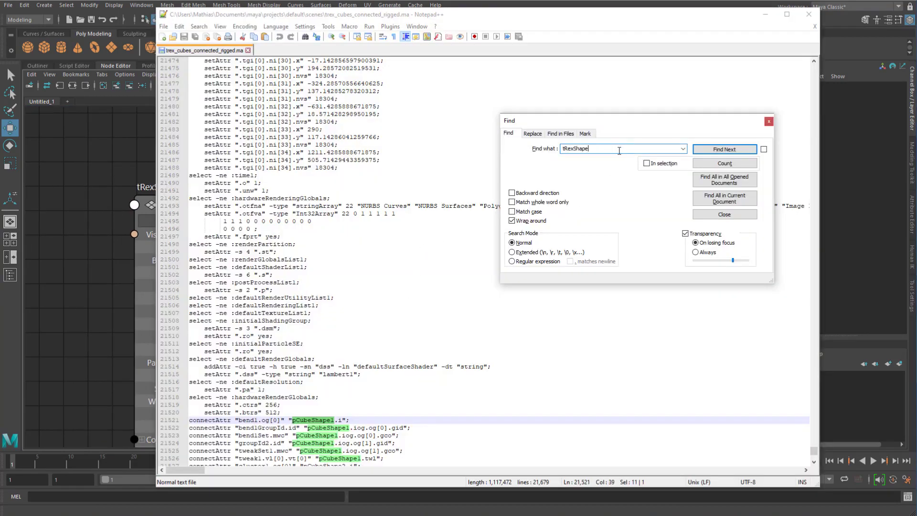
key("Return")
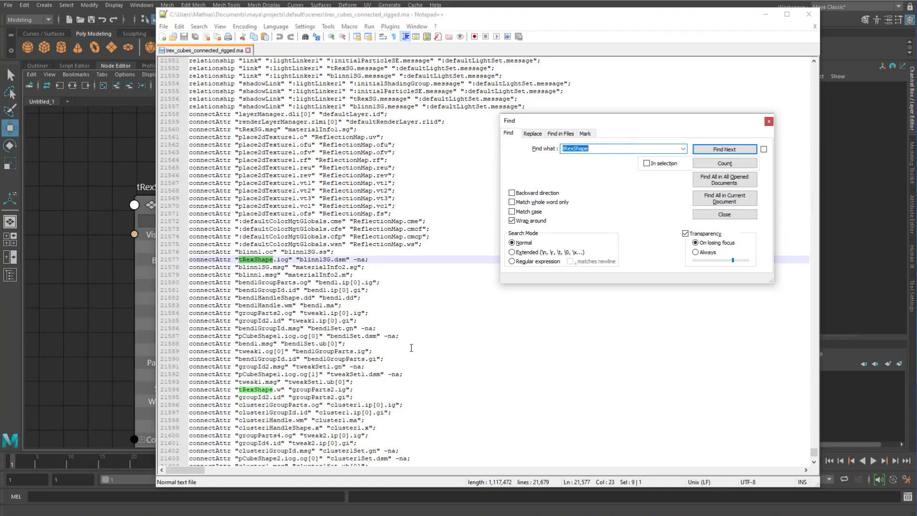
left_click(746, 149)
left_click(746, 150)
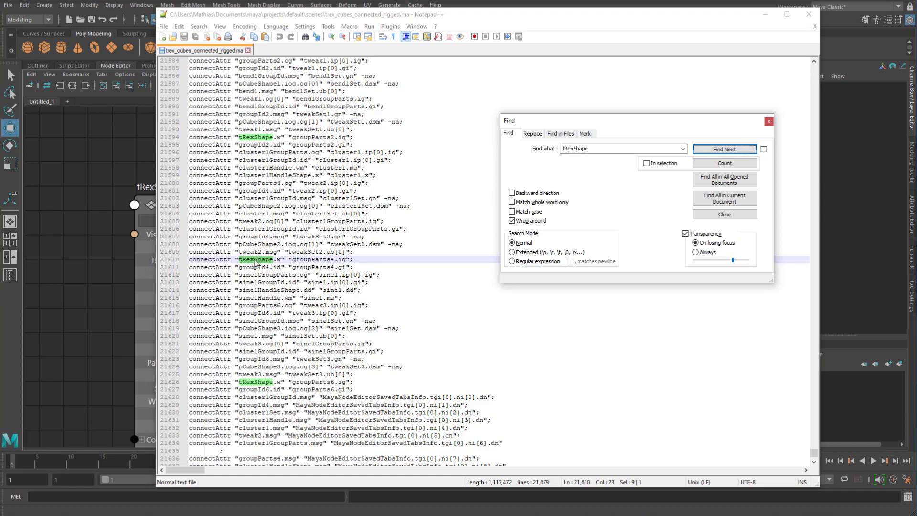
Highlight the .w output and groupParts4 in the tRexShape connection, and search backwards for tRexShape.
double_click(277, 260)
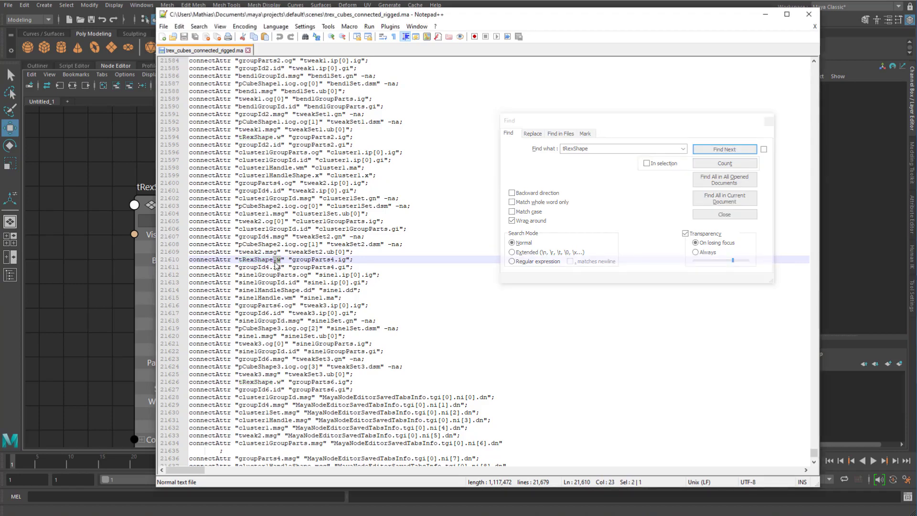
left_click(277, 261)
left_click_drag(292, 259, 334, 260)
left_click(638, 175)
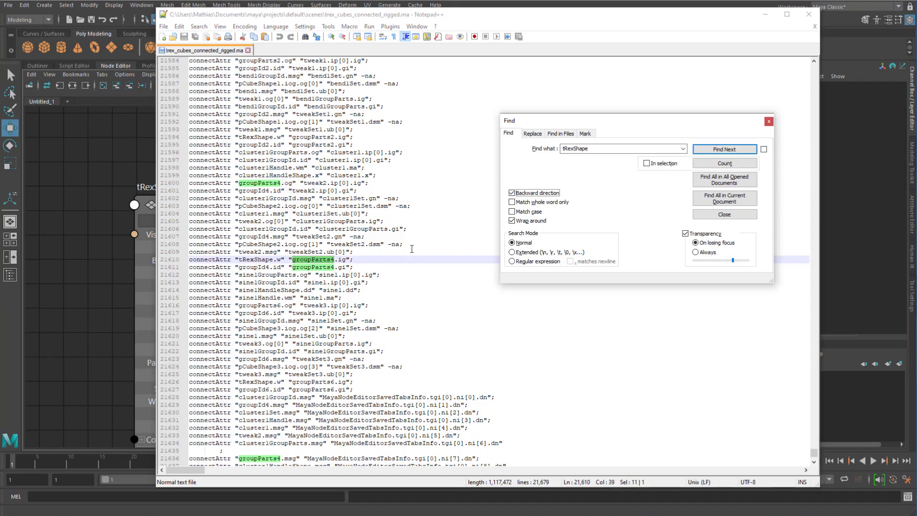
left_click(735, 150)
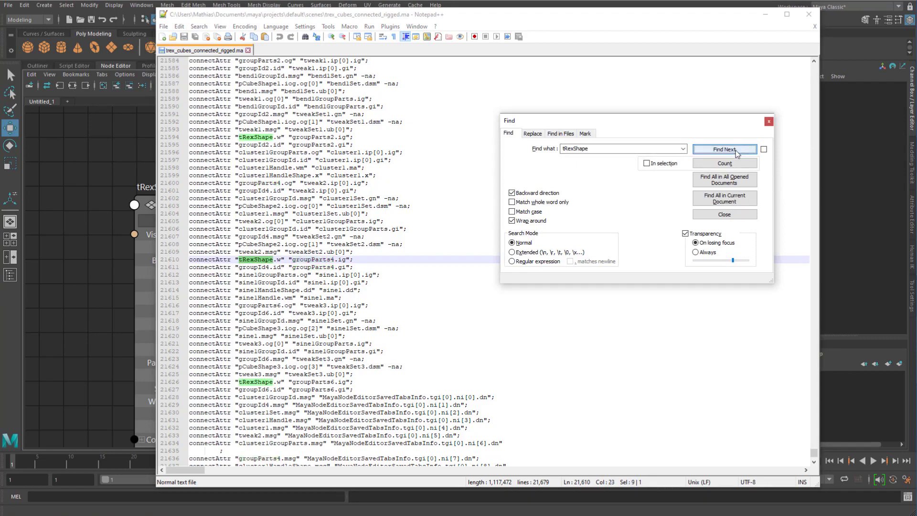
Copy groupParts6 from its tRexShape connection in the file and select that node by name in Maya.
scroll(334, 386, "down", 1)
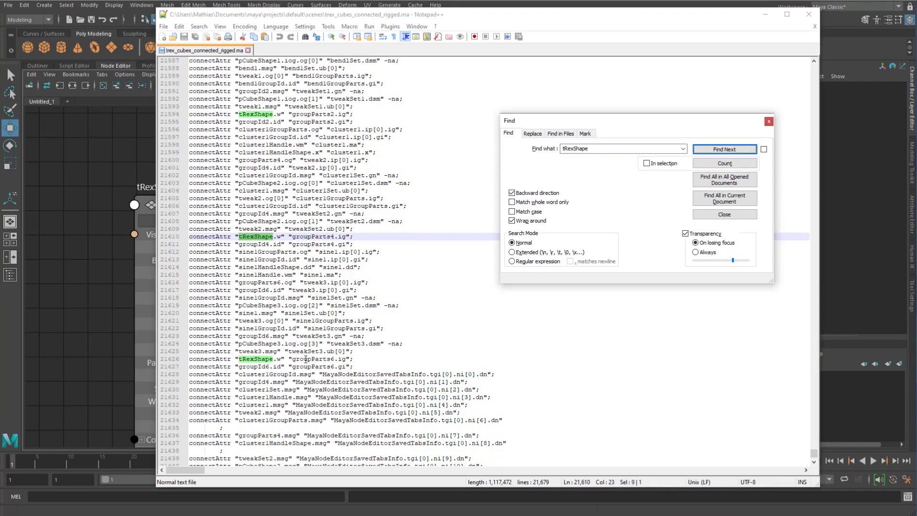
left_click(306, 359)
left_click(100, 160)
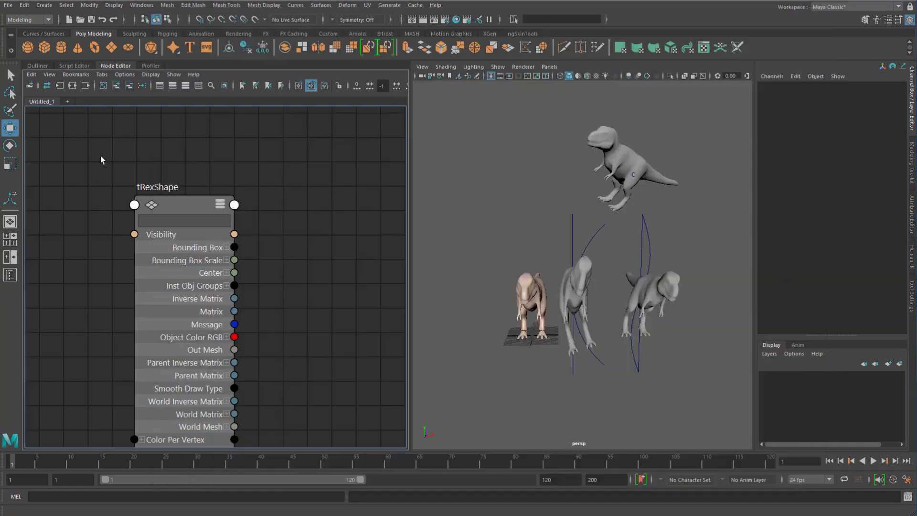
left_click(556, 21)
type("groupParts6")
key("Return")
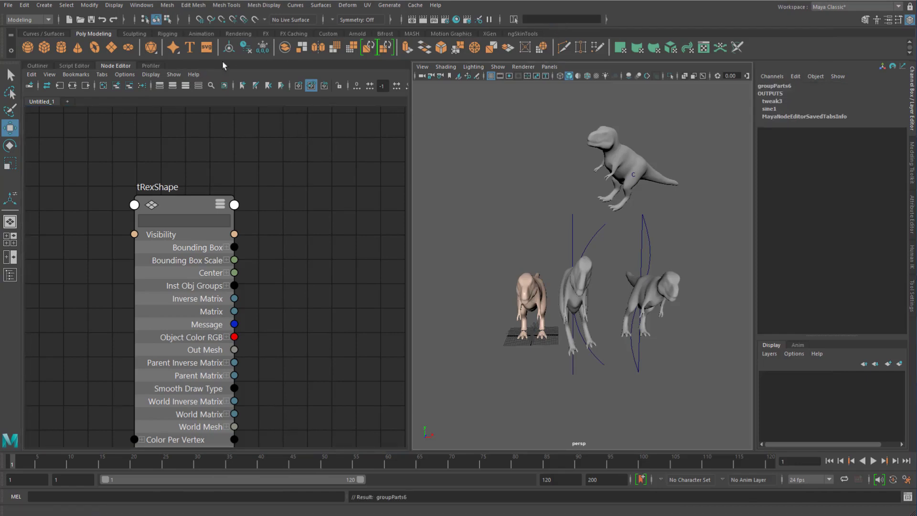
Replace the Node Editor graph with groupParts6 and its input and output connections, and expand groupParts6 to its connected attributes.
left_click(103, 85)
left_click(72, 86)
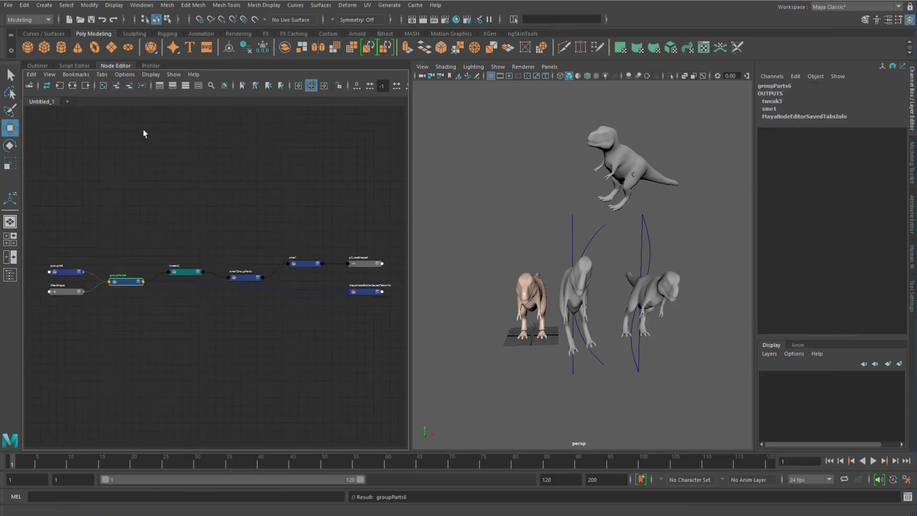
key("f")
middle_click_drag(151, 212, 276, 169, "alt")
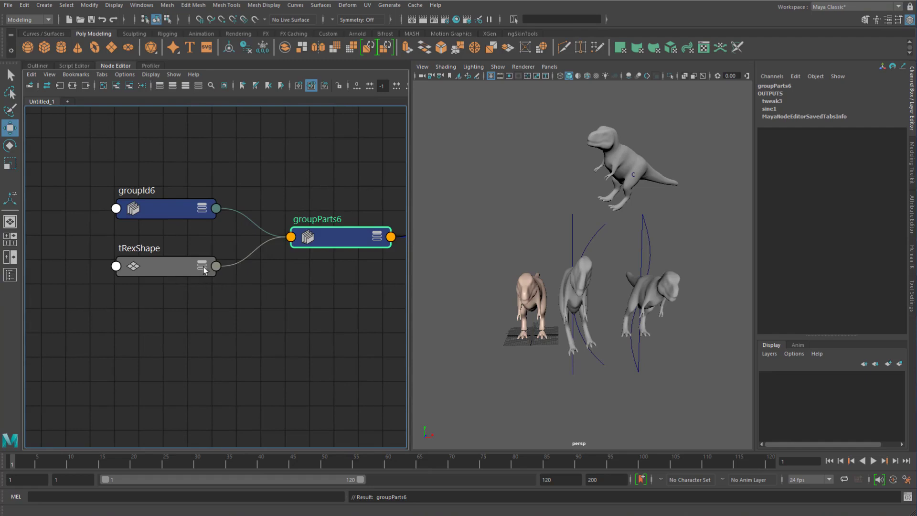
key("2")
left_click_drag(334, 237, 331, 197)
Follow the deformer chain from tRexShape through groupParts6, tweak3 and sine1, and select pCubeShape3 at its end.
left_click(172, 266)
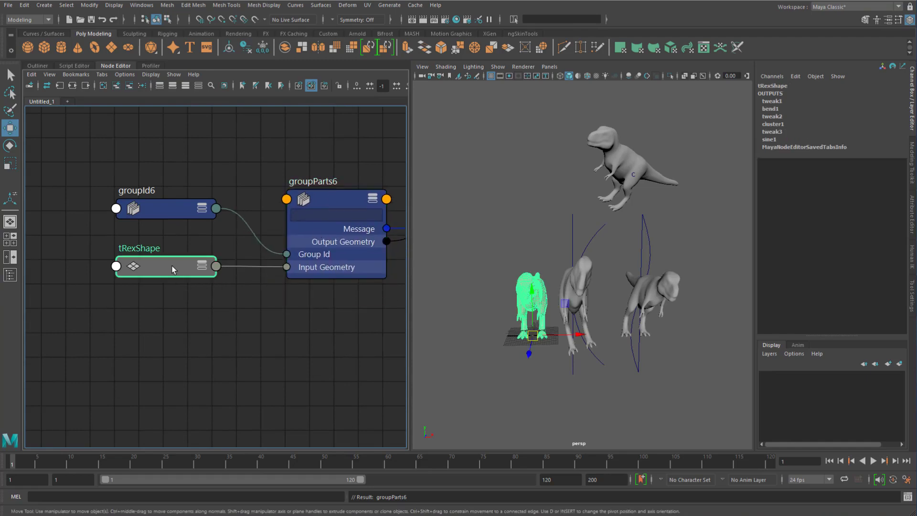
middle_click_drag(245, 293, 125, 317, "alt")
right_click_drag(227, 307, 296, 358, "alt")
middle_click_drag(301, 360, 143, 351, "alt")
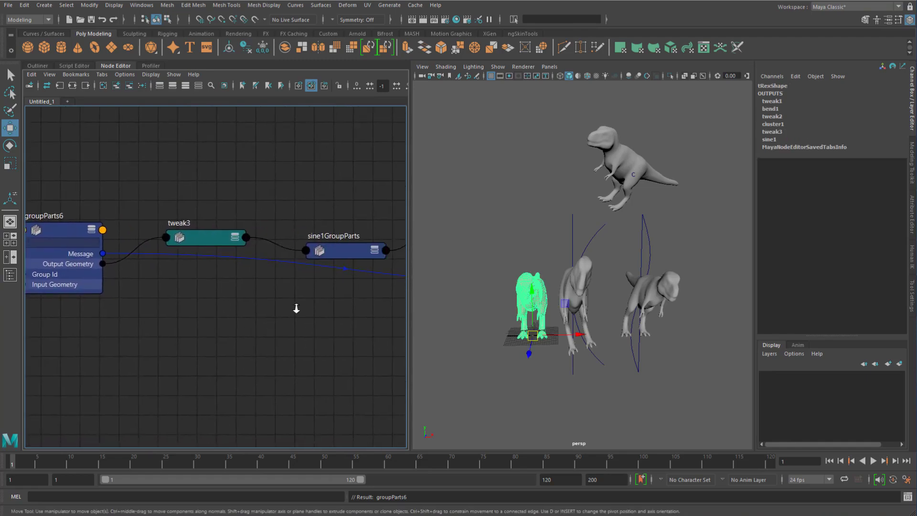
right_click_drag(296, 308, 258, 290, "alt")
middle_click_drag(258, 291, 156, 286, "alt")
middle_click_drag(284, 298, 87, 287, "alt")
middle_click_drag(285, 224, 553, 199, "alt")
middle_click_drag(285, 256, 400, 257, "alt")
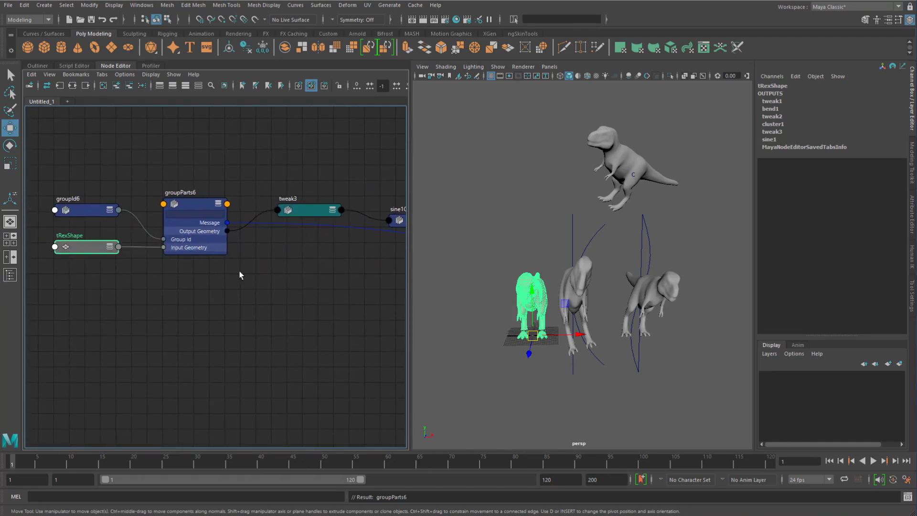
right_click_drag(200, 300, 189, 295, "alt")
middle_click_drag(242, 279, 170, 283, "alt")
mouse_move(288, 274)
middle_mouse_down("alt")
mouse_move(169, 295)
mouse_move(193, 285)
mouse_move(161, 286)
middle_mouse_up("alt")
left_click(324, 238)
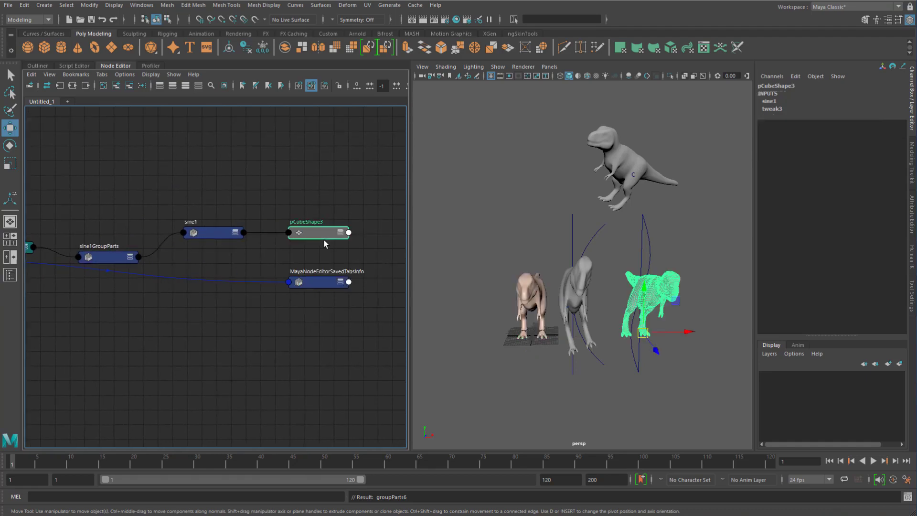
Replace the Node Editor graph with pCube3 and its shape, and return to the Outliner with nothing selected.
left_click(106, 87)
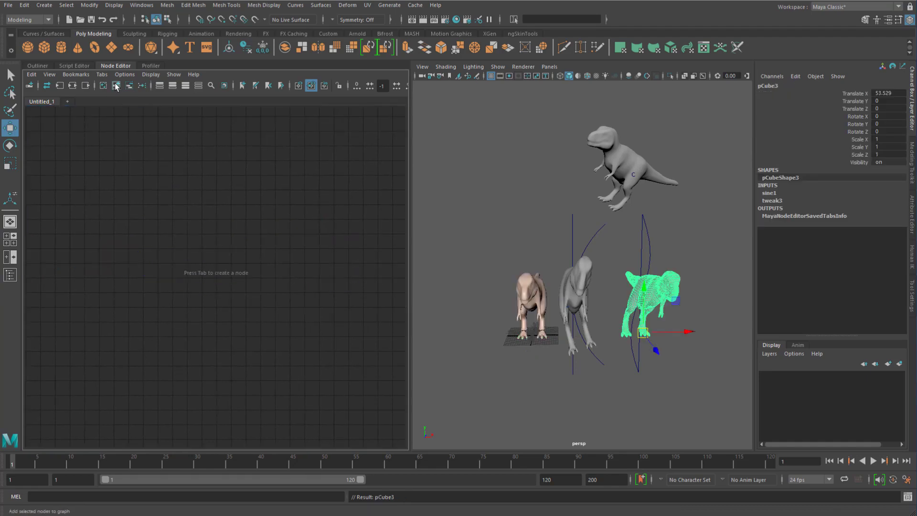
left_click(117, 86)
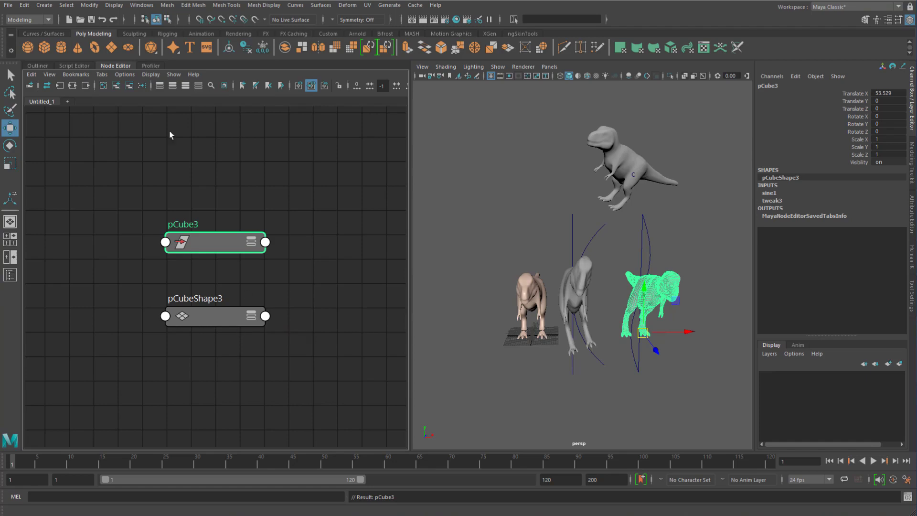
left_click(175, 172)
left_click(39, 66)
left_click(149, 175)
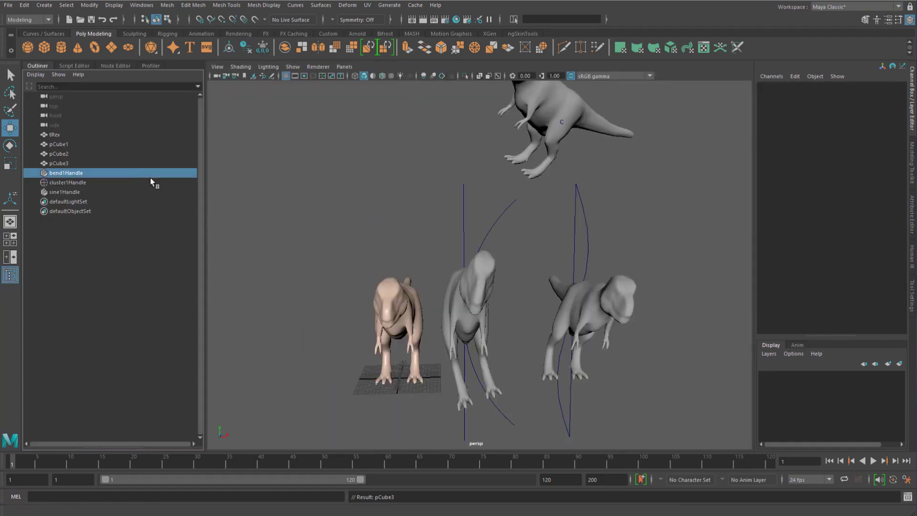
left_click(331, 185)
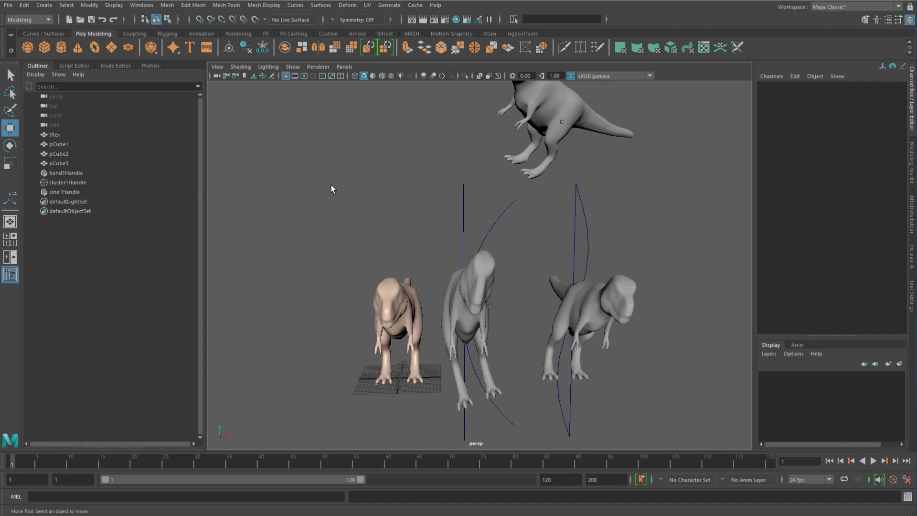
Select and frame pCube2, start painting its cluster1 weights, and set the paint value to 0 in Replace mode.
left_click(568, 99)
key("f")
right_click(459, 226)
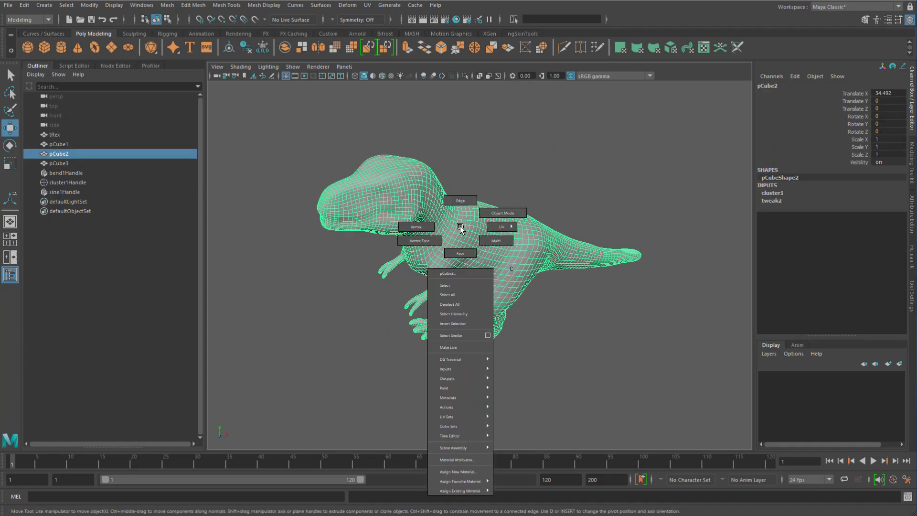
mouse_move(460, 228)
right_mouse_down()
mouse_move(454, 383)
mouse_move(520, 412)
mouse_move(568, 407)
right_mouse_up()
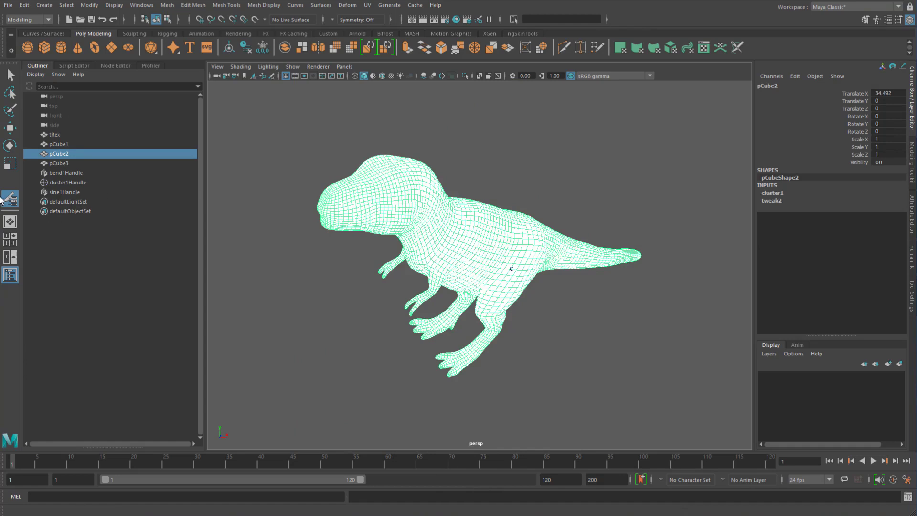
double_click(10, 200)
left_click_drag(841, 229, 787, 230)
Paint cluster1 weights of 0 over the head and front body of pCube2.
mouse_move(412, 230)
left_mouse_down()
mouse_move(345, 237)
mouse_move(348, 279)
left_mouse_up()
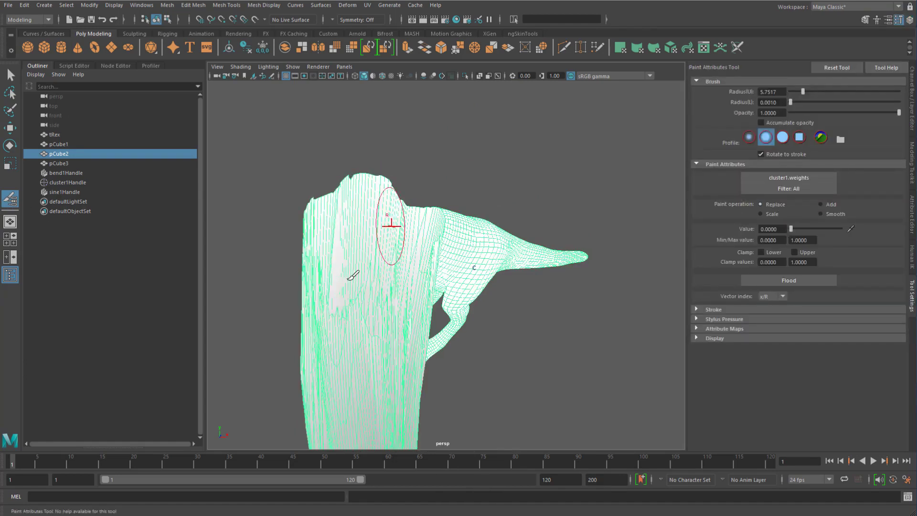
right_click_drag(360, 330, 306, 330, "alt")
middle_click_drag(410, 334, 420, 261, "alt")
right_click_drag(420, 261, 496, 269, "alt")
middle_click_drag(409, 196, 434, 275, "alt")
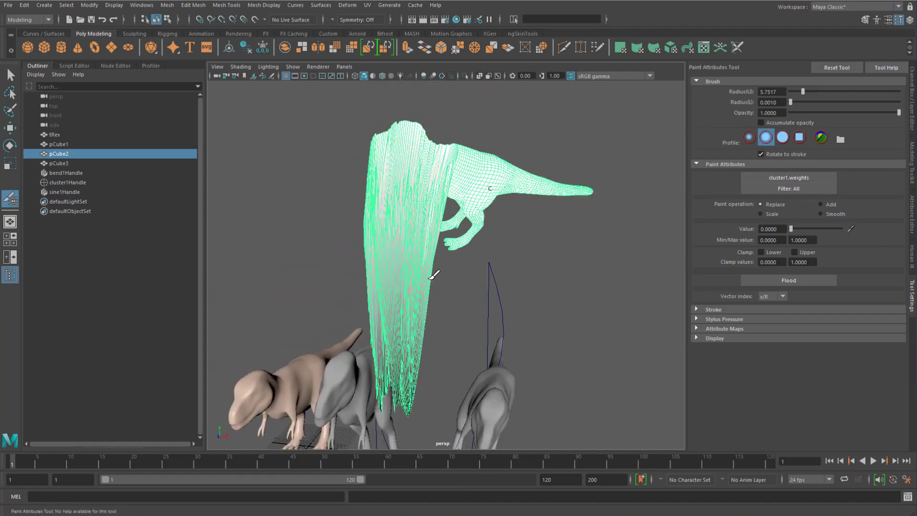
Leave weight painting for the Move tool, deselect pCube2, and save the scene.
key("w")
left_click(521, 254)
left_click_drag(521, 254, 425, 253, "alt")
left_click(410, 242)
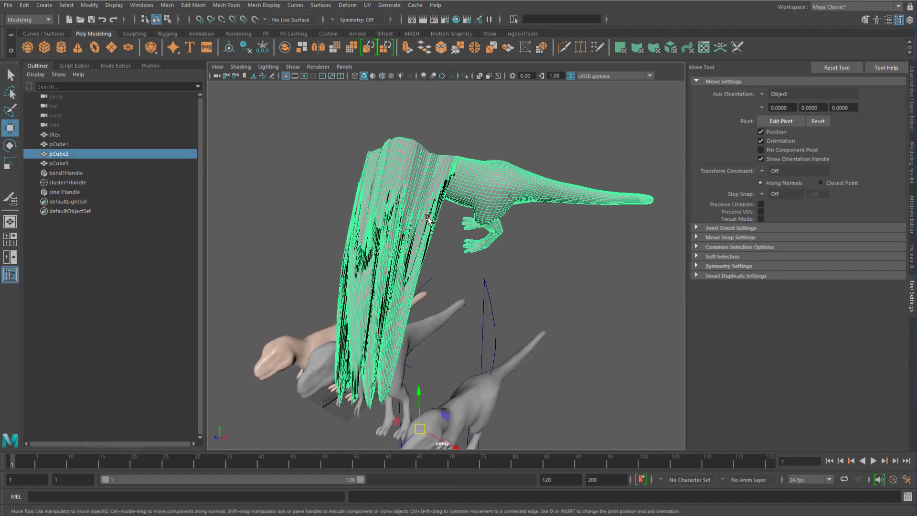
left_click(466, 262)
left_click_drag(467, 262, 480, 257, "alt")
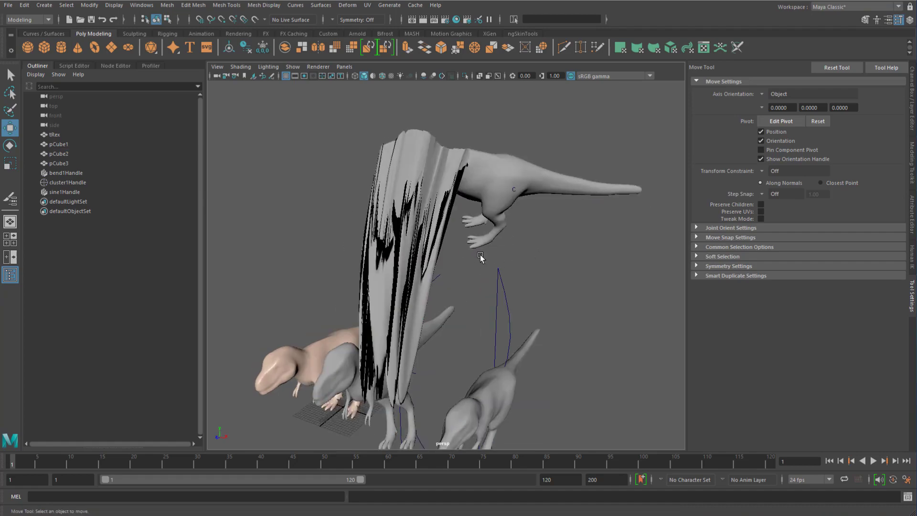
key("ctrl+s")
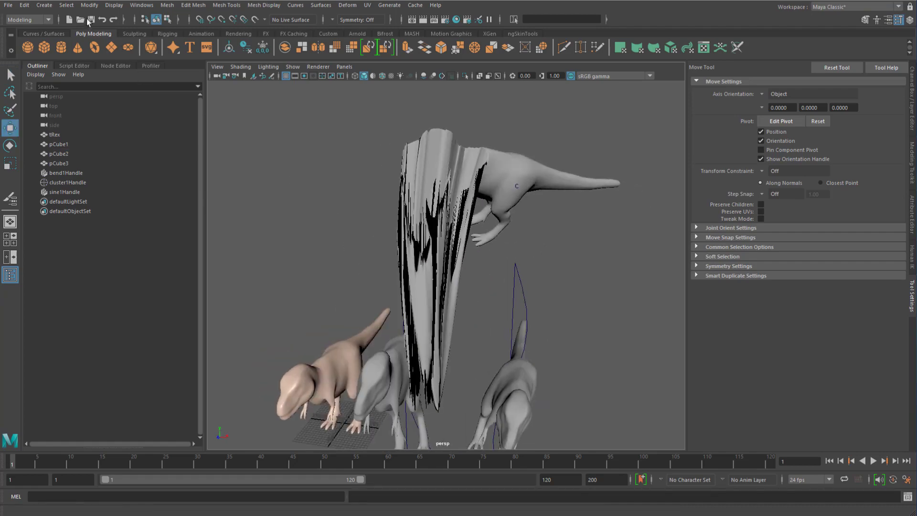
Reload the trex_cubes_connected_rigged scene without saving the current changes.
left_click(80, 20)
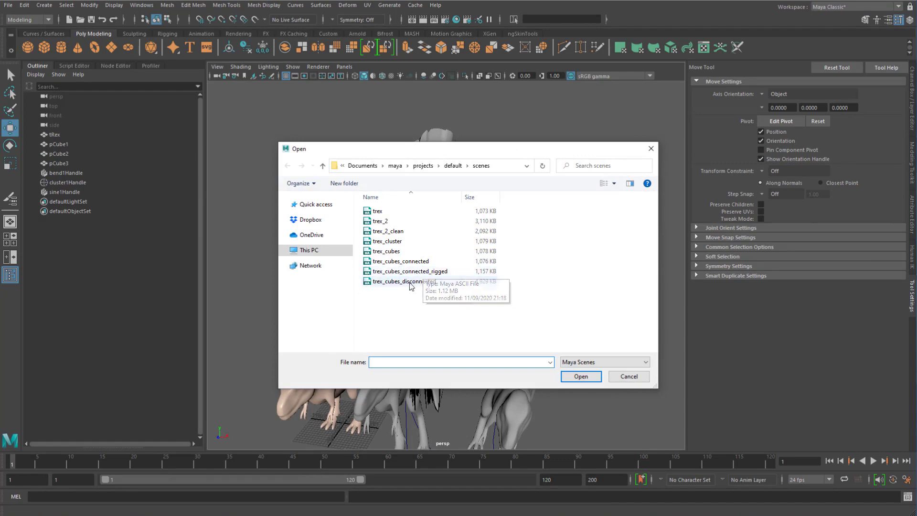
double_click(432, 271)
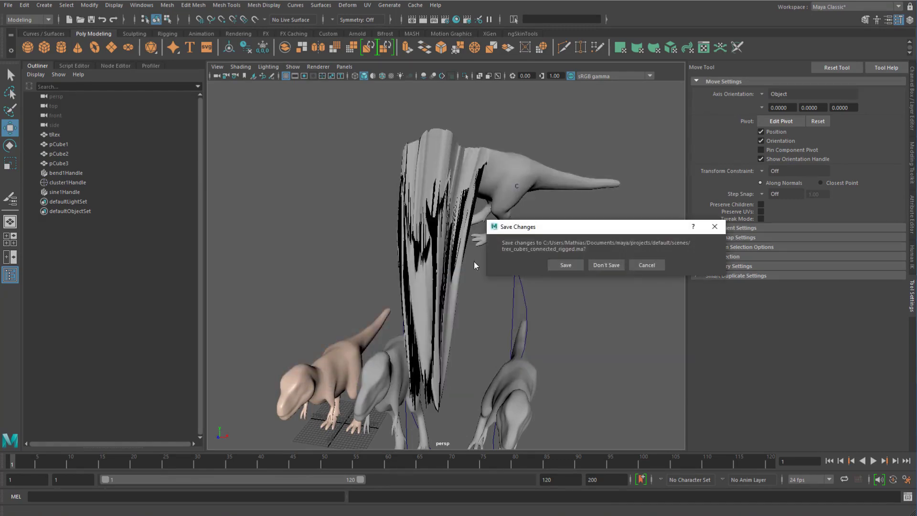
left_click(604, 264)
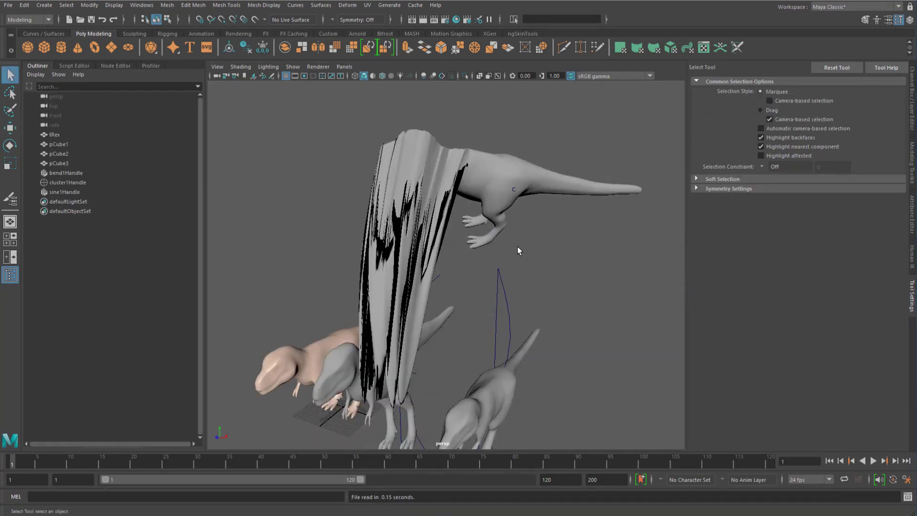
left_click_drag(517, 247, 428, 253, "alt")
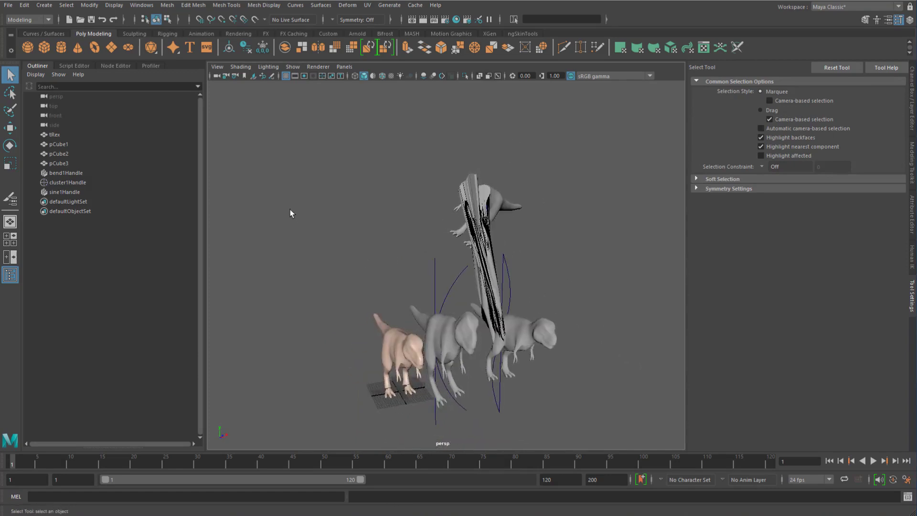
left_click_drag(290, 209, 505, 214, "alt")
middle_click_drag(505, 214, 591, 172, "alt")
right_click_drag(591, 172, 478, 175, "alt")
left_click_drag(478, 175, 225, 172, "alt")
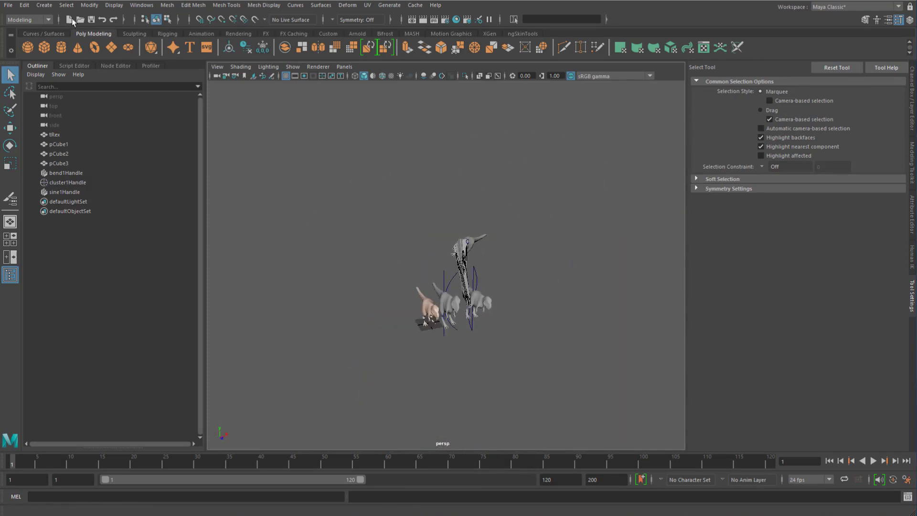
Start a new scene without saving, and reopen trex_cubes_connected_rigged from the scenes folder.
left_click(73, 20)
left_click(605, 265)
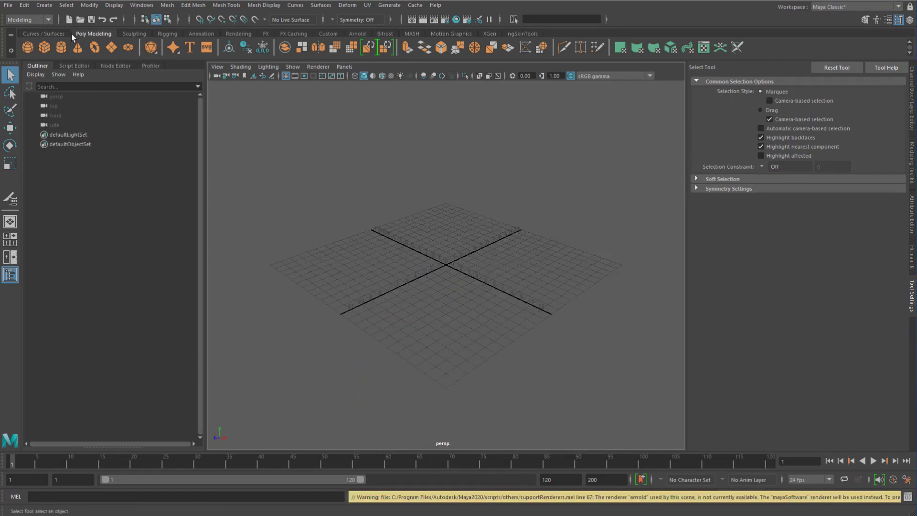
left_click(80, 20)
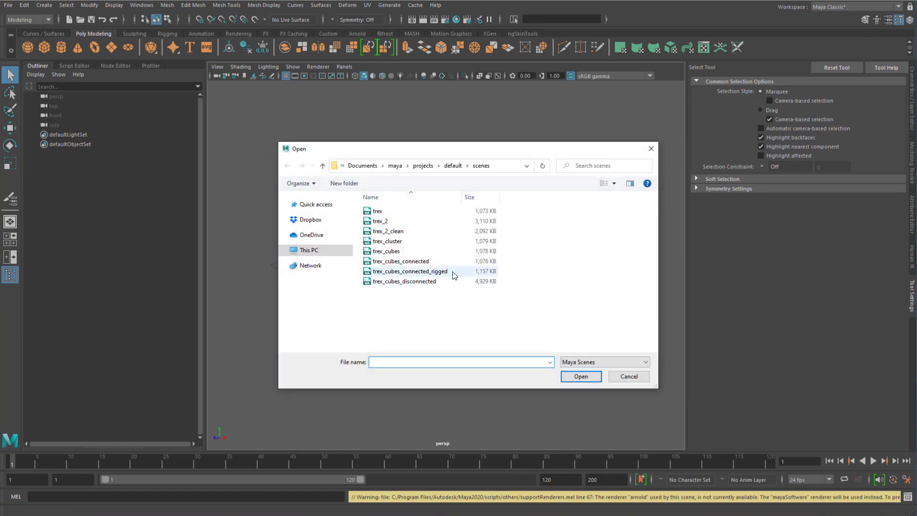
left_click(479, 276)
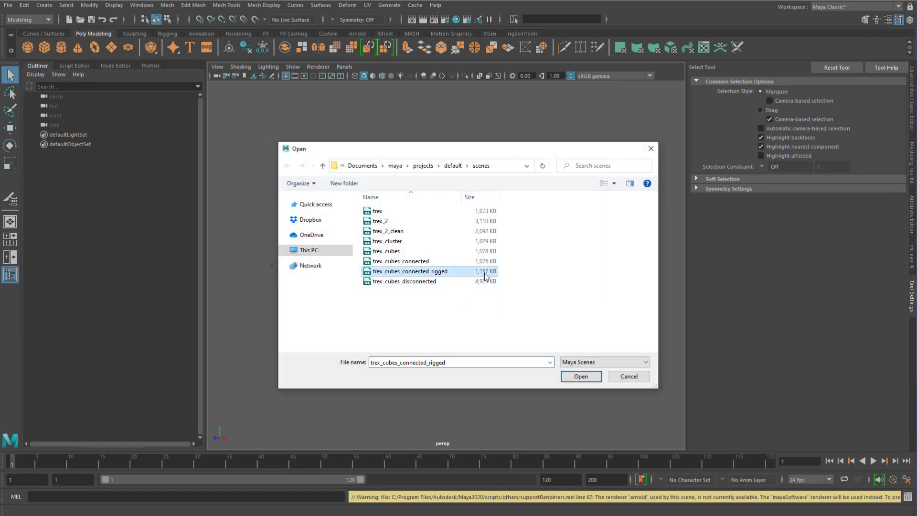
double_click(488, 275)
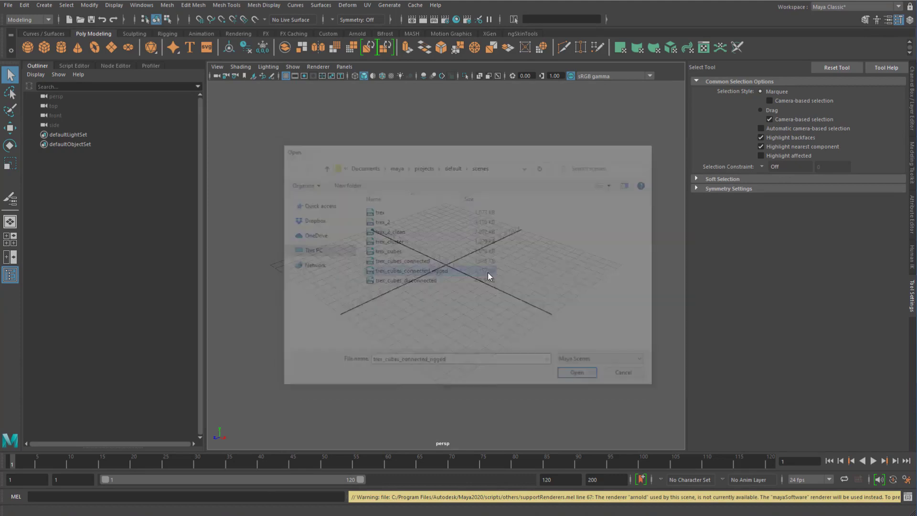
Move cluster1Handle in the viewport with the Move tool and deselect it.
left_click_drag(445, 310, 483, 241, "alt")
left_click(70, 185)
key("w")
left_click_drag(507, 156, 570, 201)
left_click(297, 191)
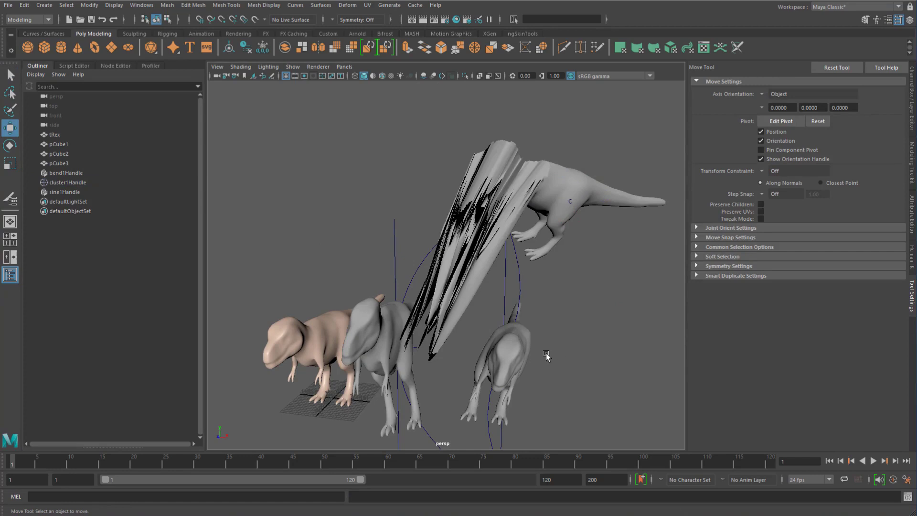